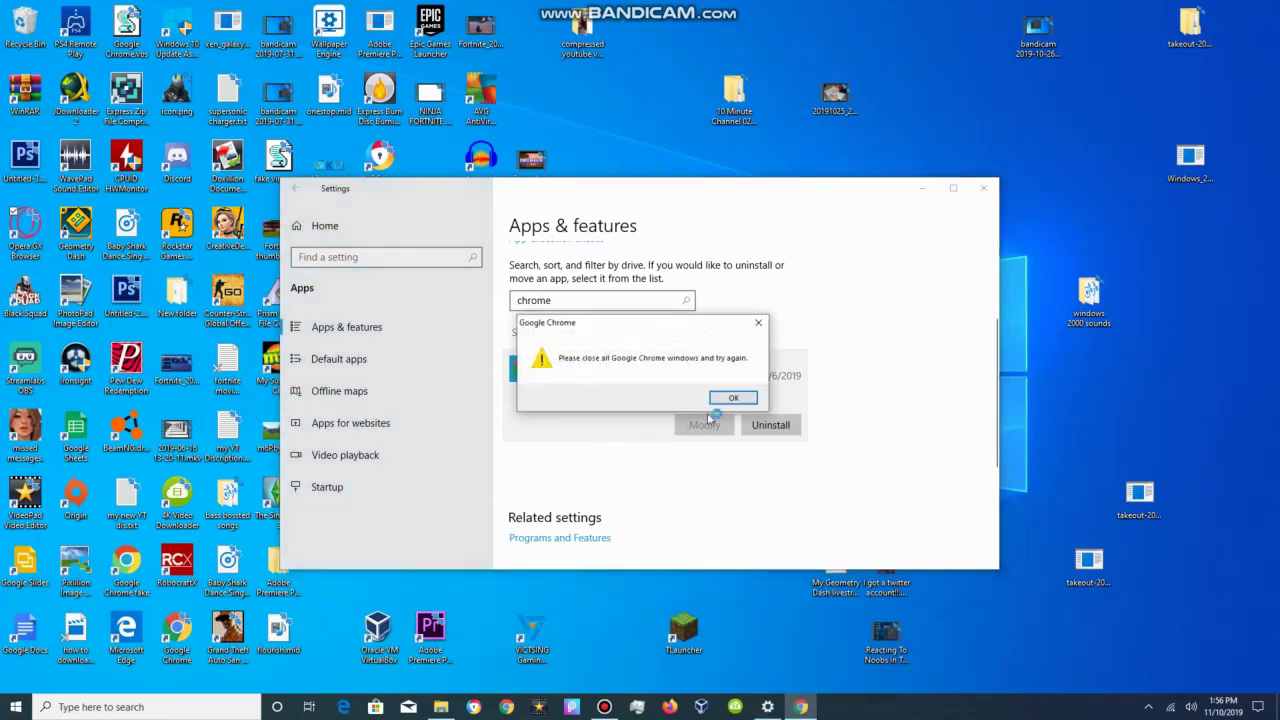
# Try to uninstall Google Chrome from the installed apps list and dismiss the warning
pyautogui.click(733, 400)
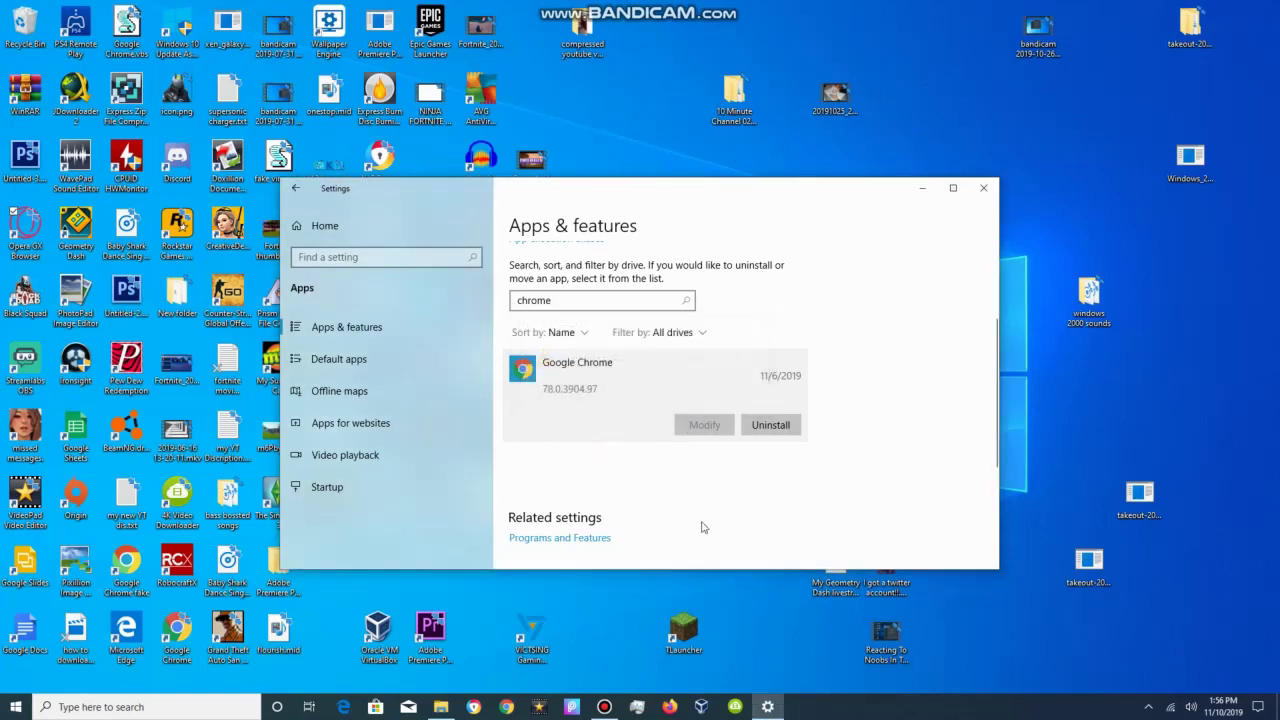
pyautogui.click(770, 424)
pyautogui.click(829, 392)
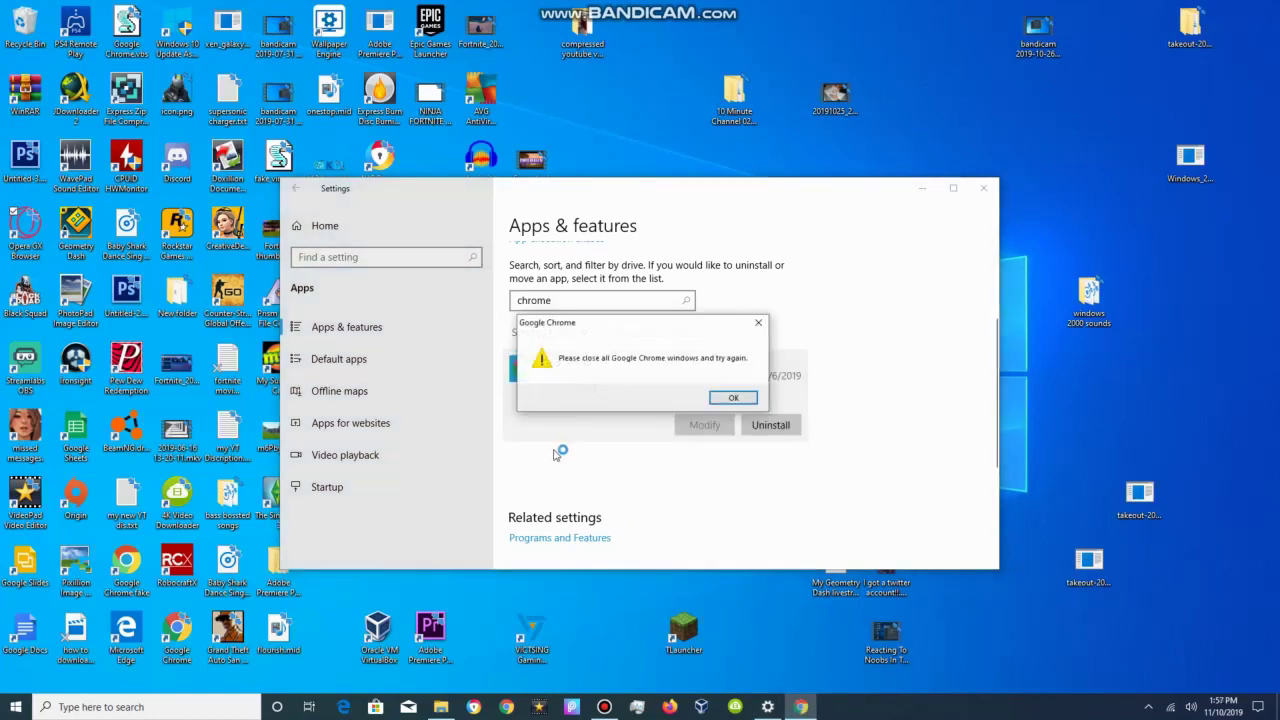
pyautogui.click(732, 398)
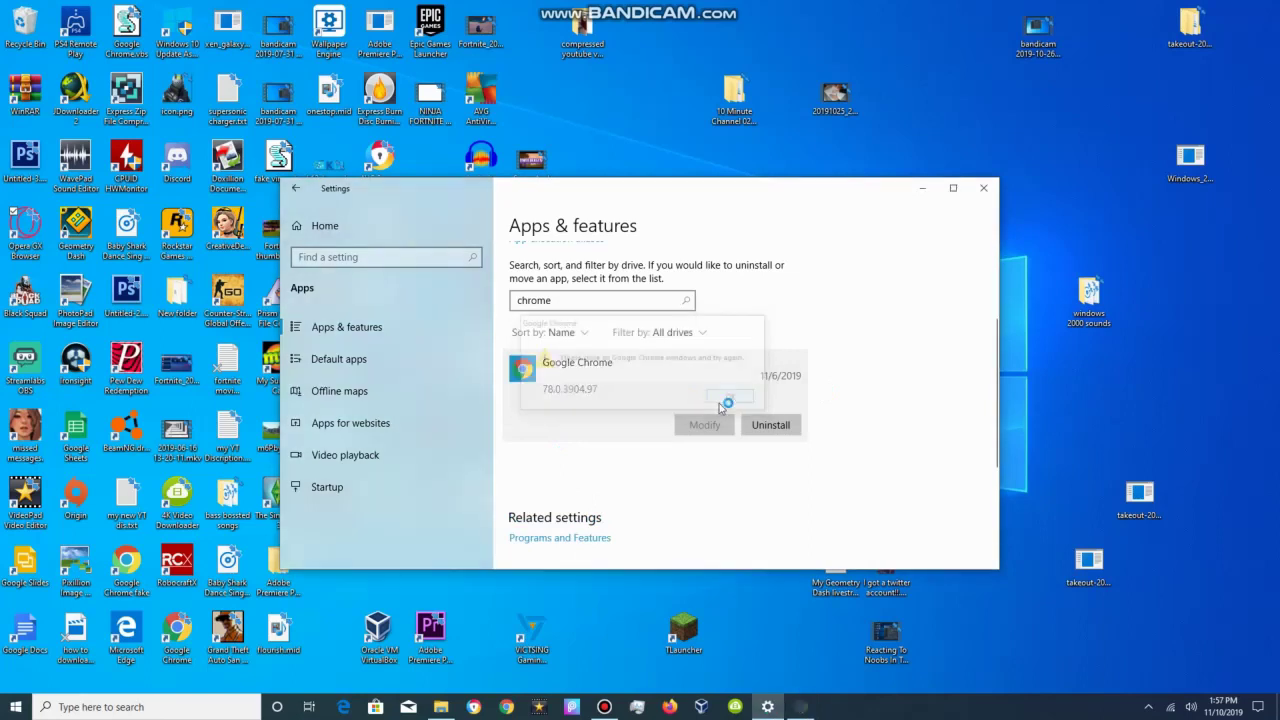
pyautogui.click(604, 706)
pyautogui.moveTo(937, 285); pyautogui.dragTo(564, 270)
pyautogui.click(735, 268)
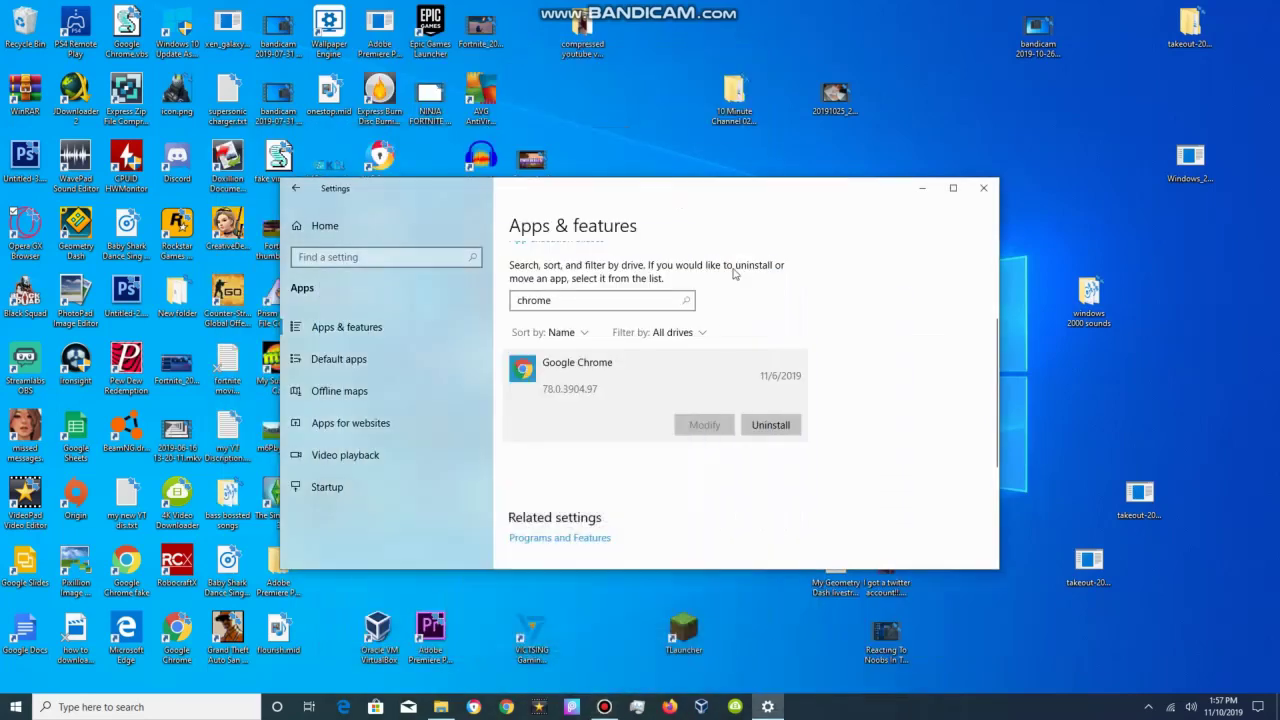
# Retry uninstalling Google Chrome, move the warning dialog aside and dismiss it
pyautogui.click(753, 434)
pyautogui.click(806, 400)
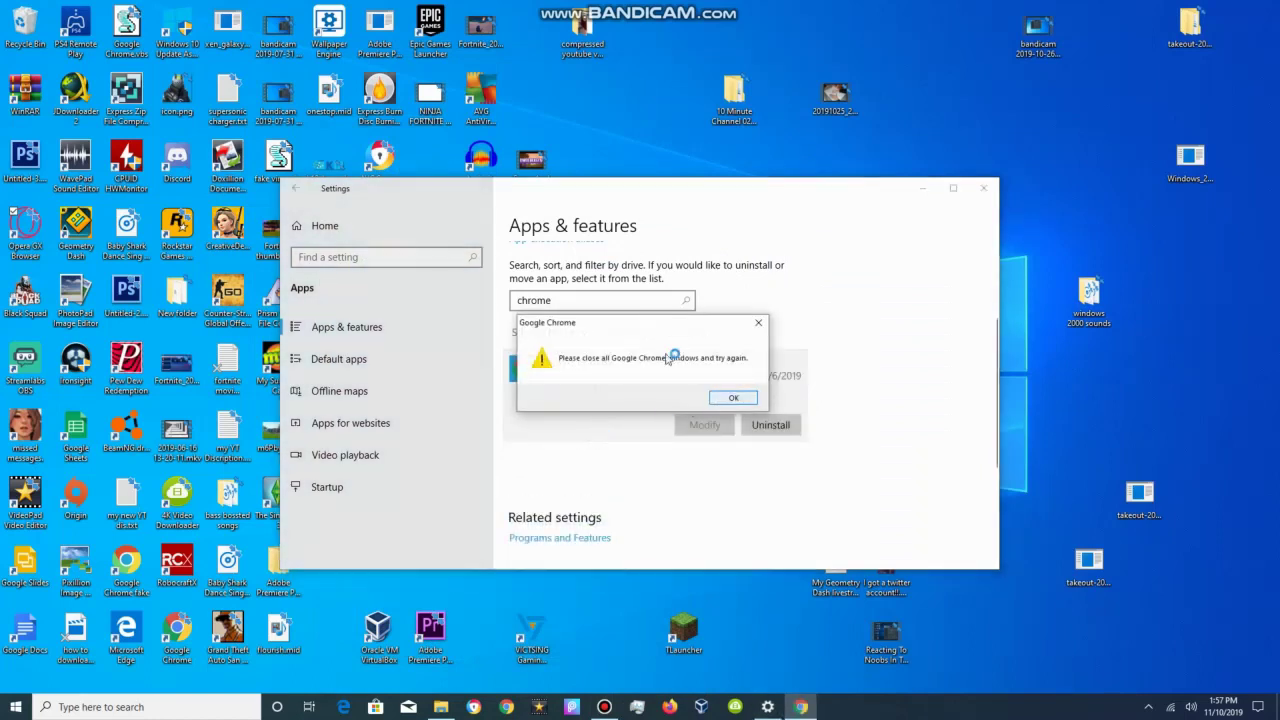
pyautogui.moveTo(651, 322); pyautogui.dragTo(710, 348)
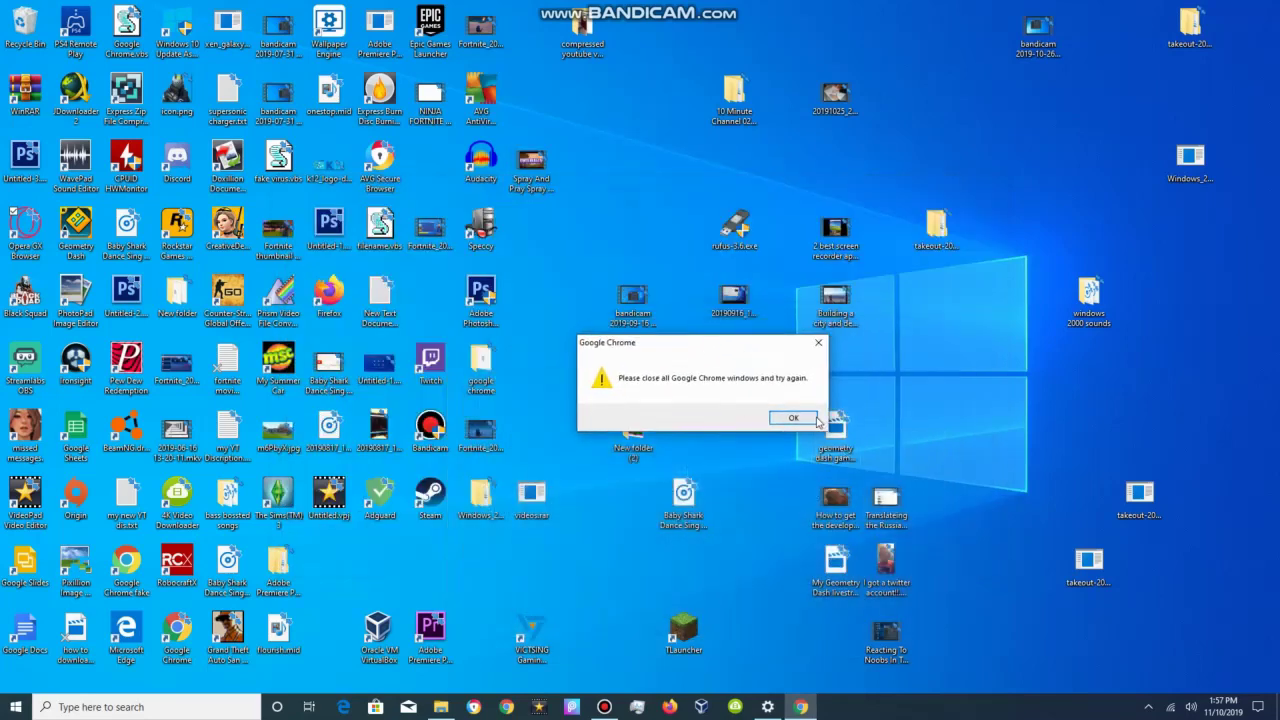
pyautogui.click(793, 417)
# Bring back the Windows Settings window and minimize it to expose the desktop
pyautogui.click(767, 707)
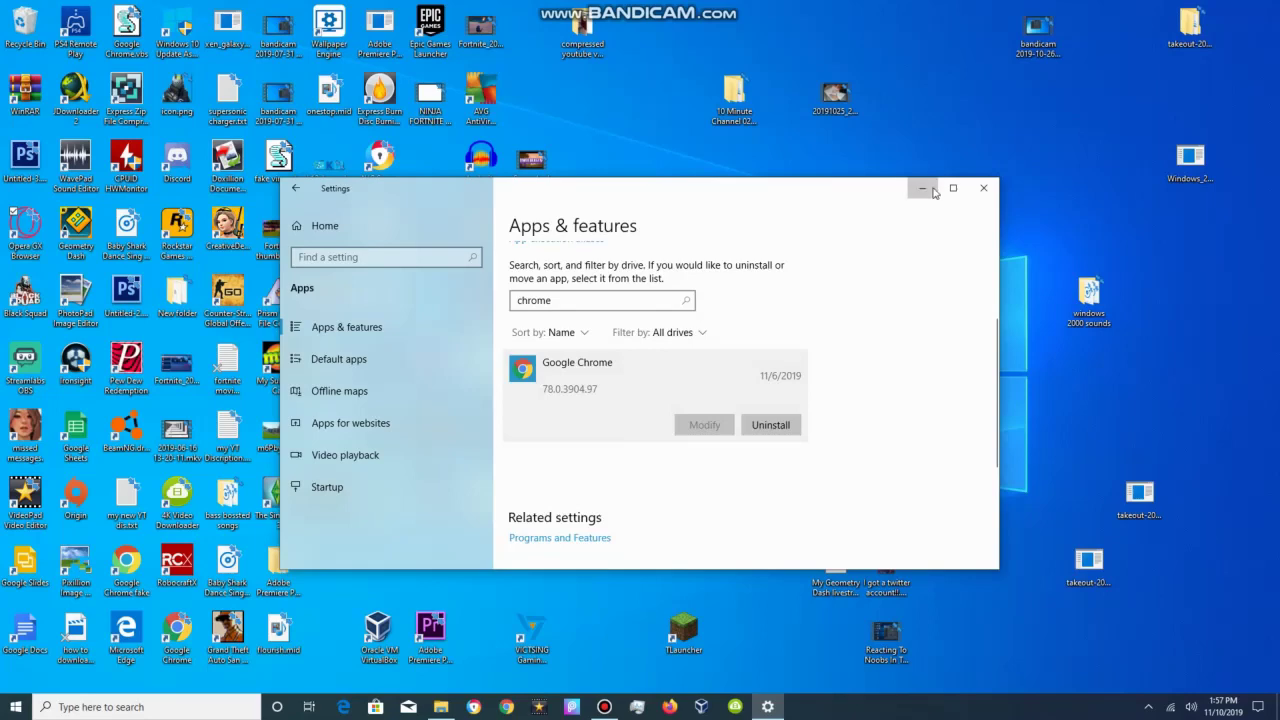
pyautogui.click(922, 188)
pyautogui.click(604, 707)
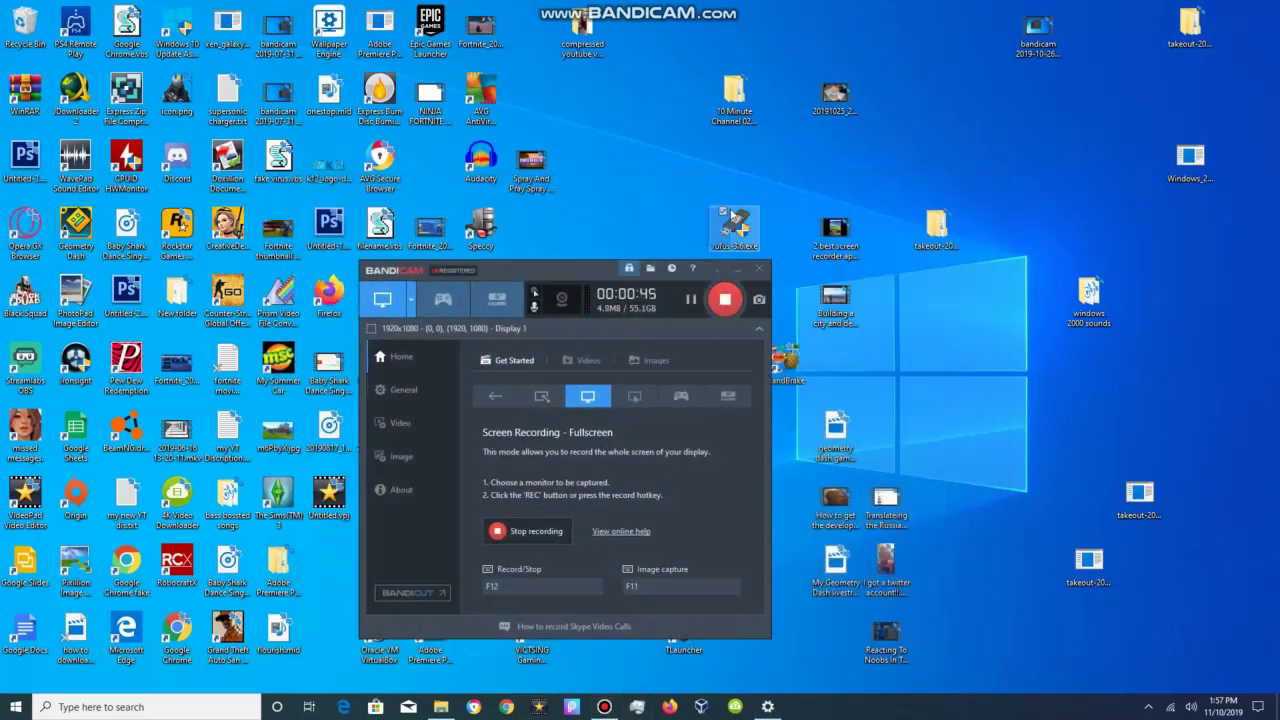
pyautogui.click(738, 270)
pyautogui.moveTo(695, 212); pyautogui.dragTo(651, 243)
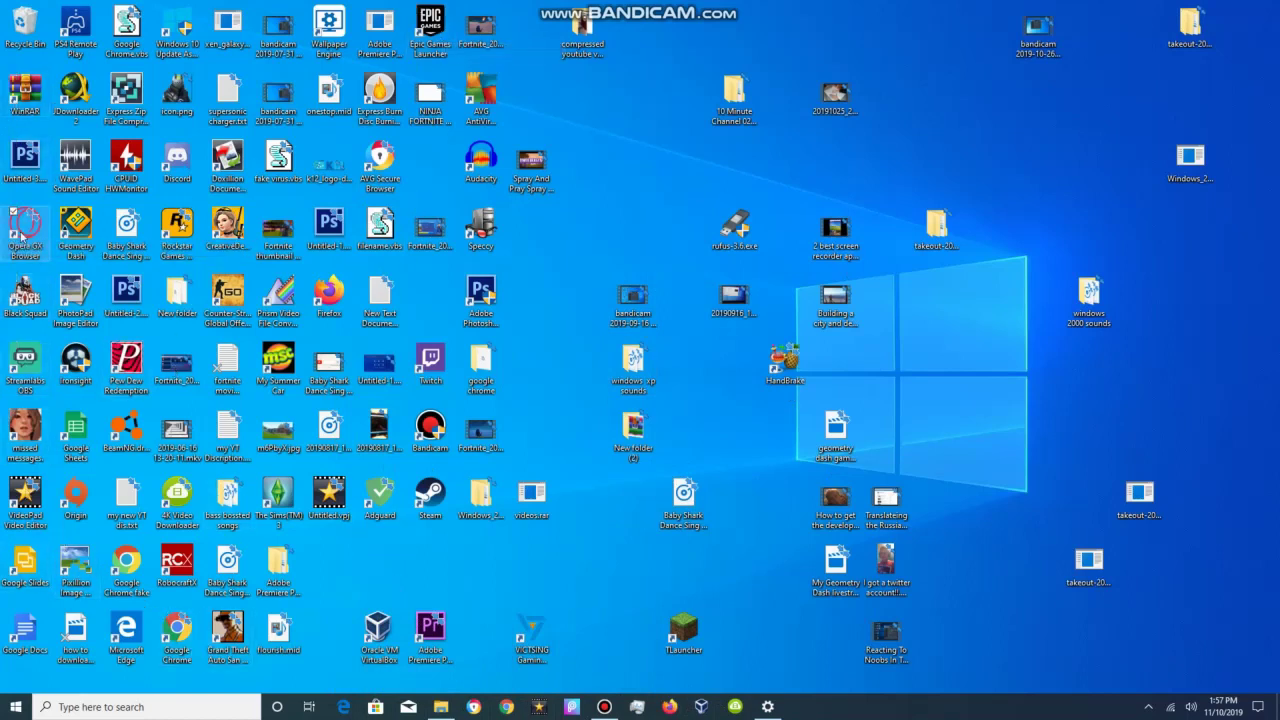
# Open Opera GX Browser from the desktop and pin it to the taskbar
pyautogui.click(33, 255)
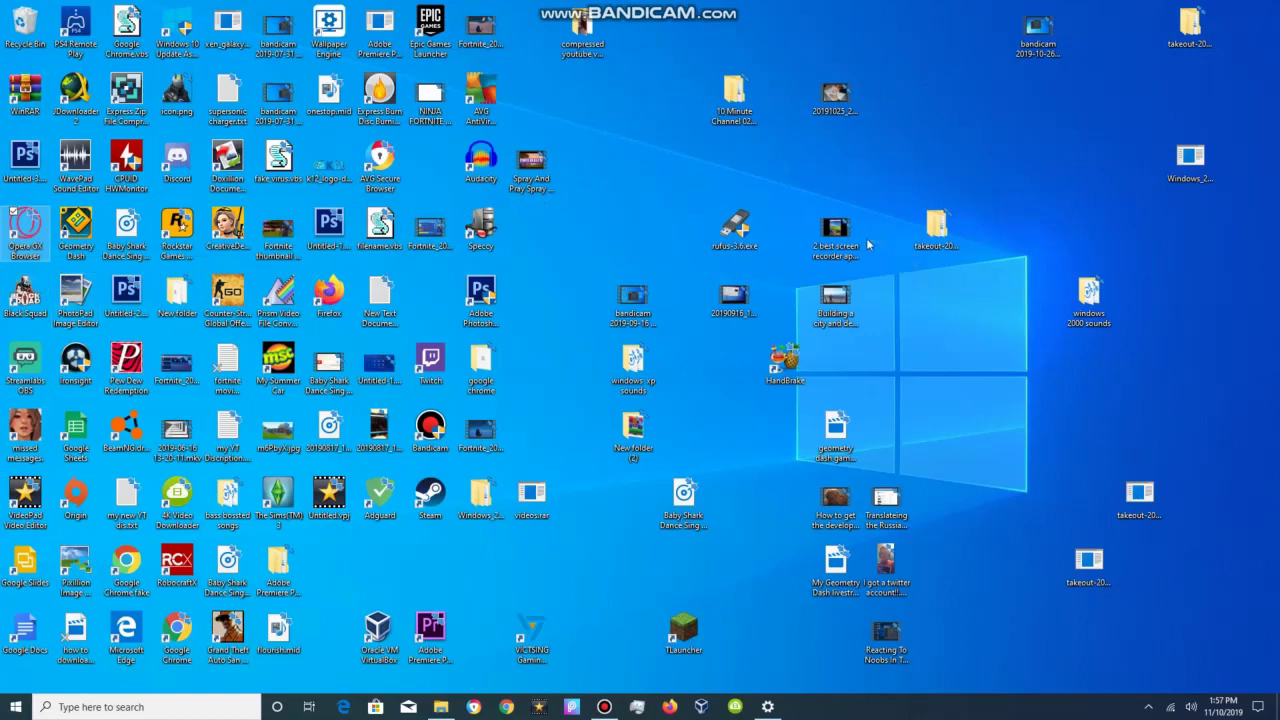
pyautogui.press('Return')
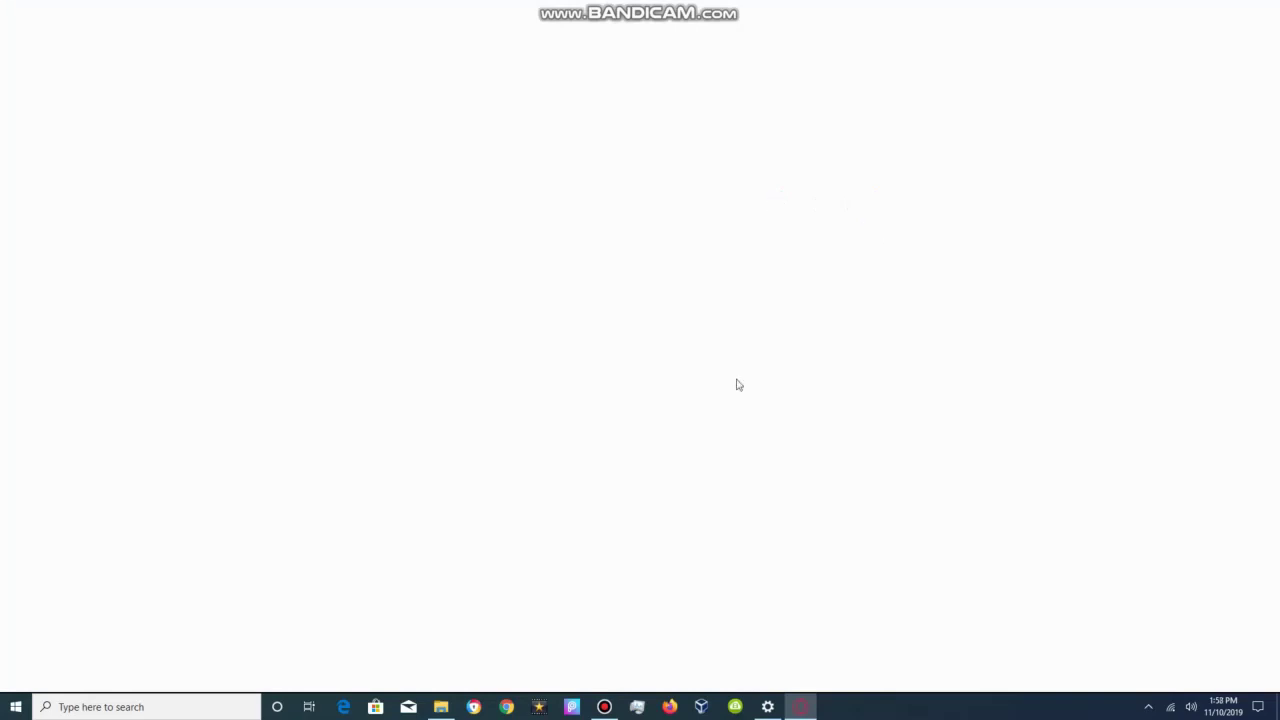
pyautogui.rightClick(800, 708)
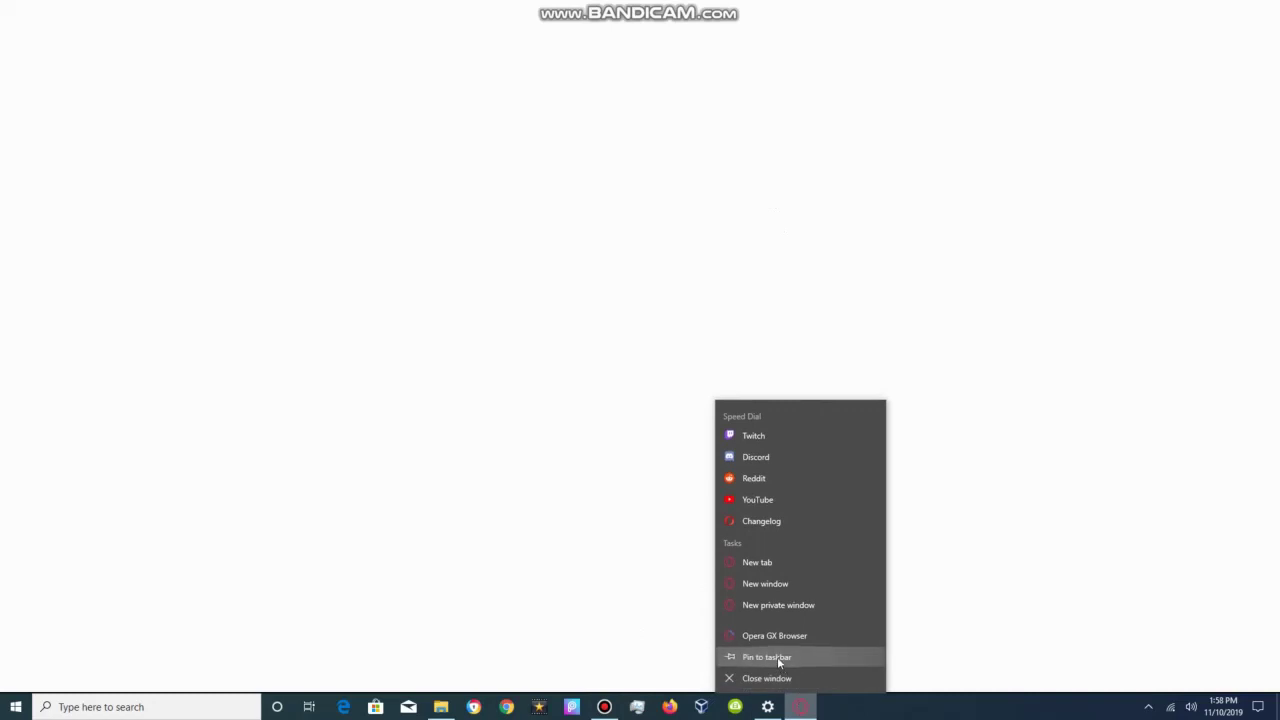
pyautogui.click(777, 657)
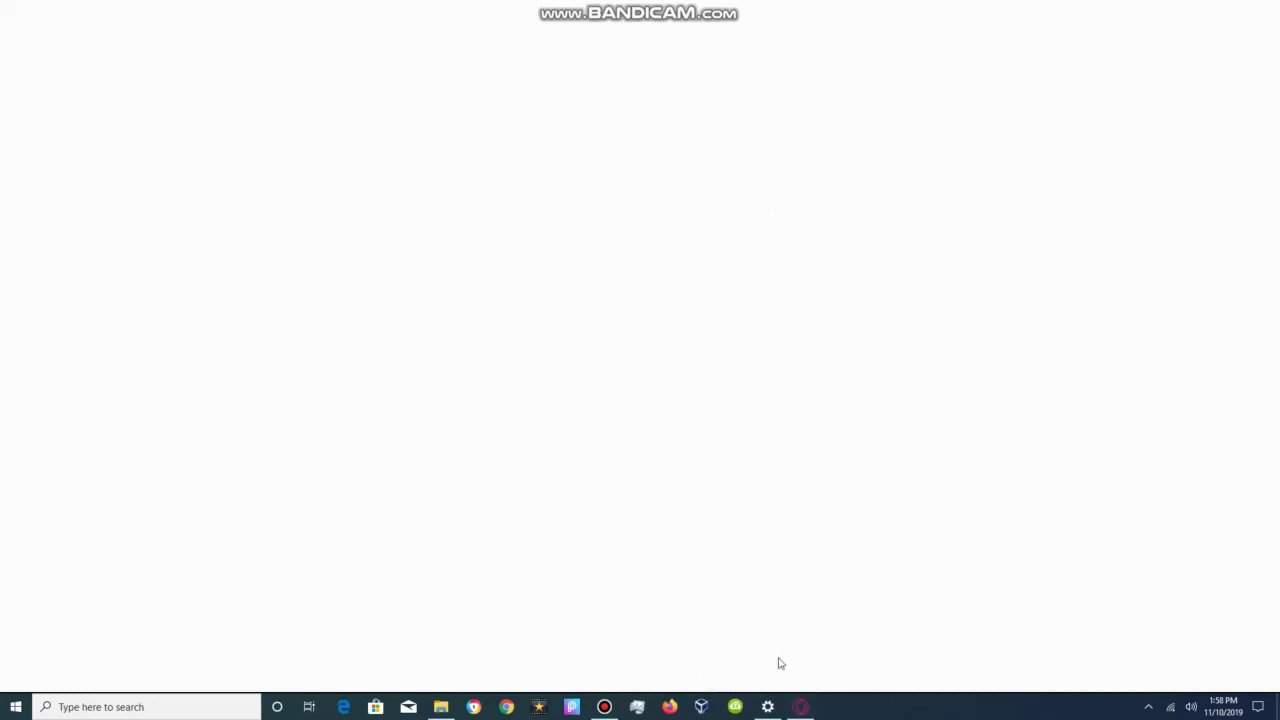
# Unpin Google Chrome and the similar-looking browser beside it from the taskbar
pyautogui.rightClick(504, 710)
pyautogui.click(503, 678)
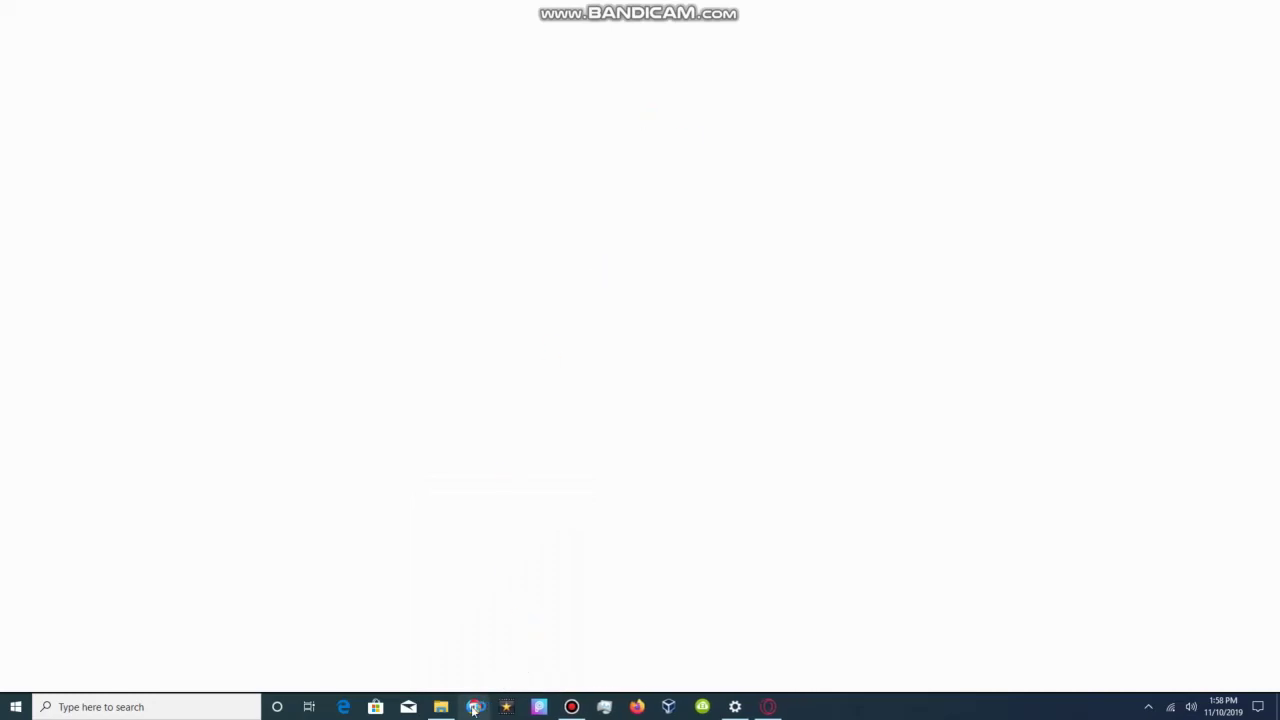
pyautogui.rightClick(474, 708)
pyautogui.click(476, 678)
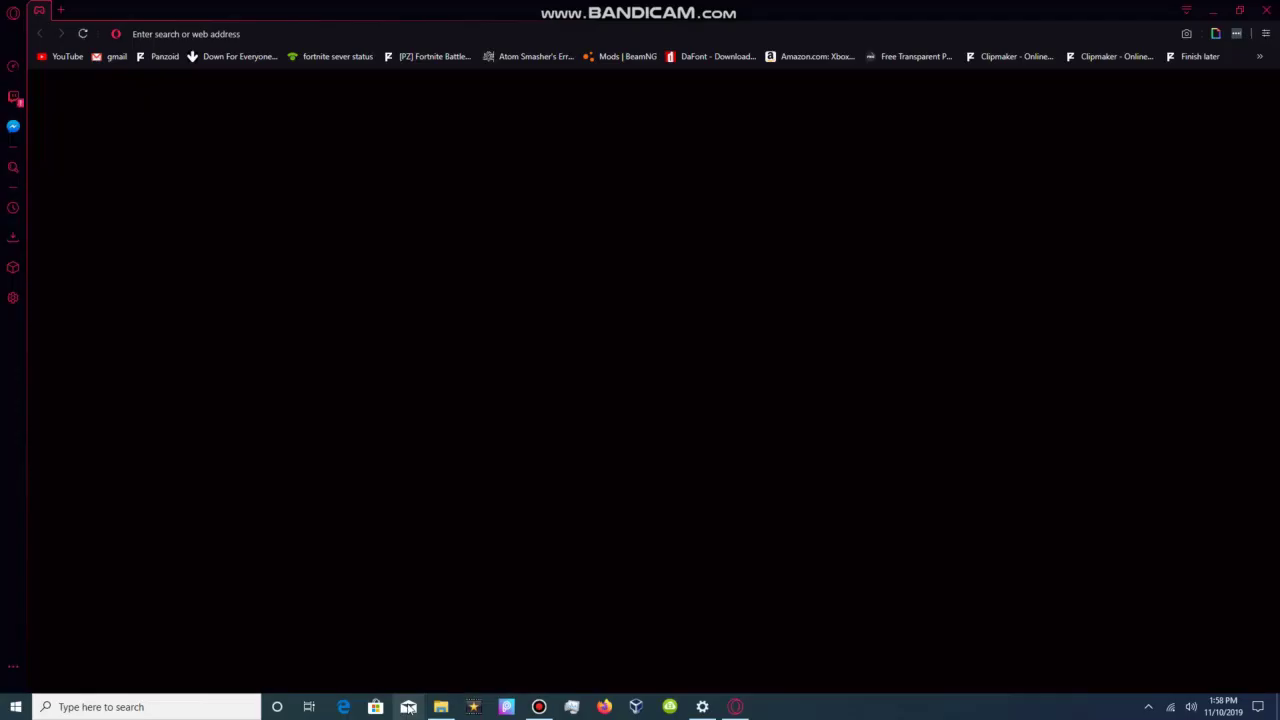
# Unpin Mail and Microsoft Edge from the taskbar
pyautogui.rightClick(409, 707)
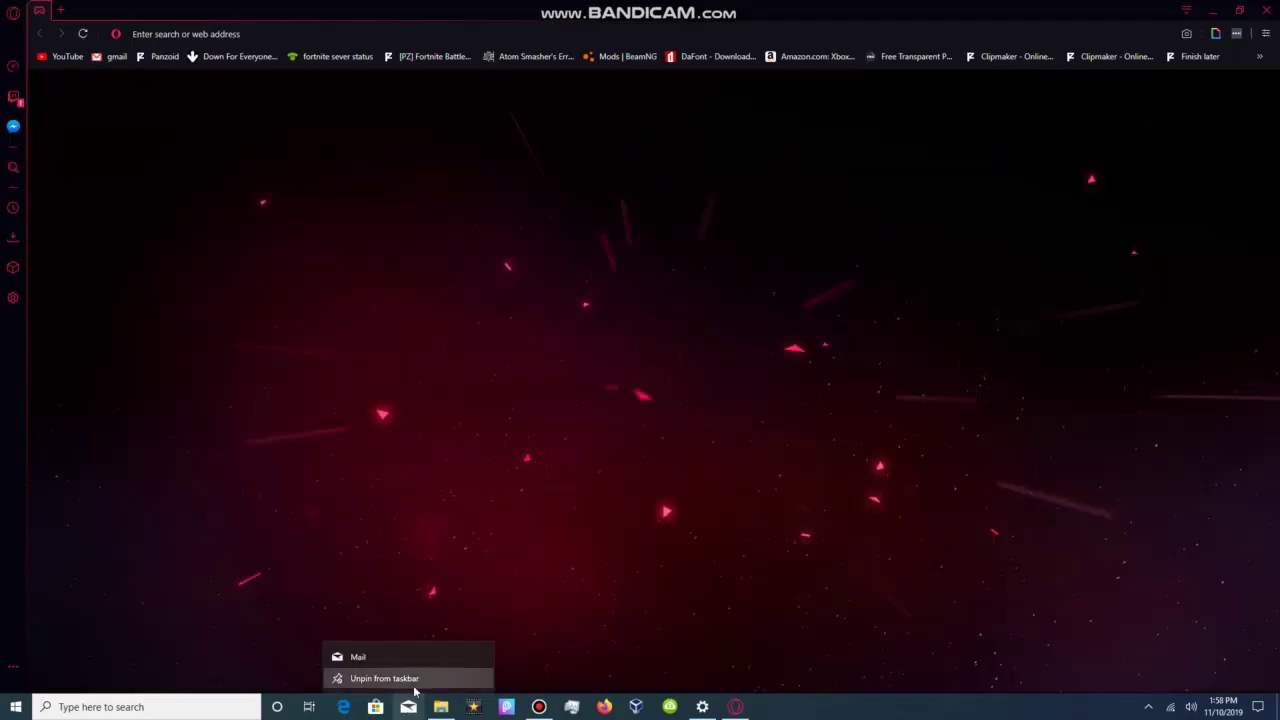
pyautogui.click(384, 678)
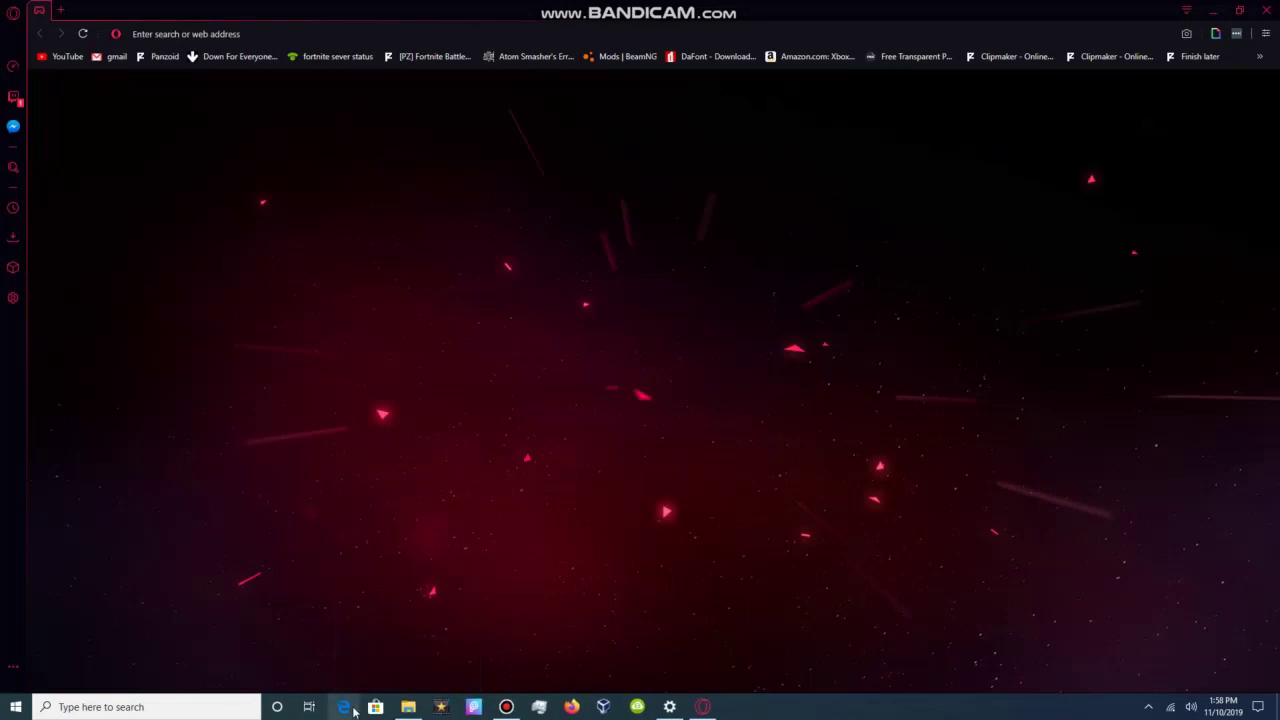
pyautogui.rightClick(354, 710)
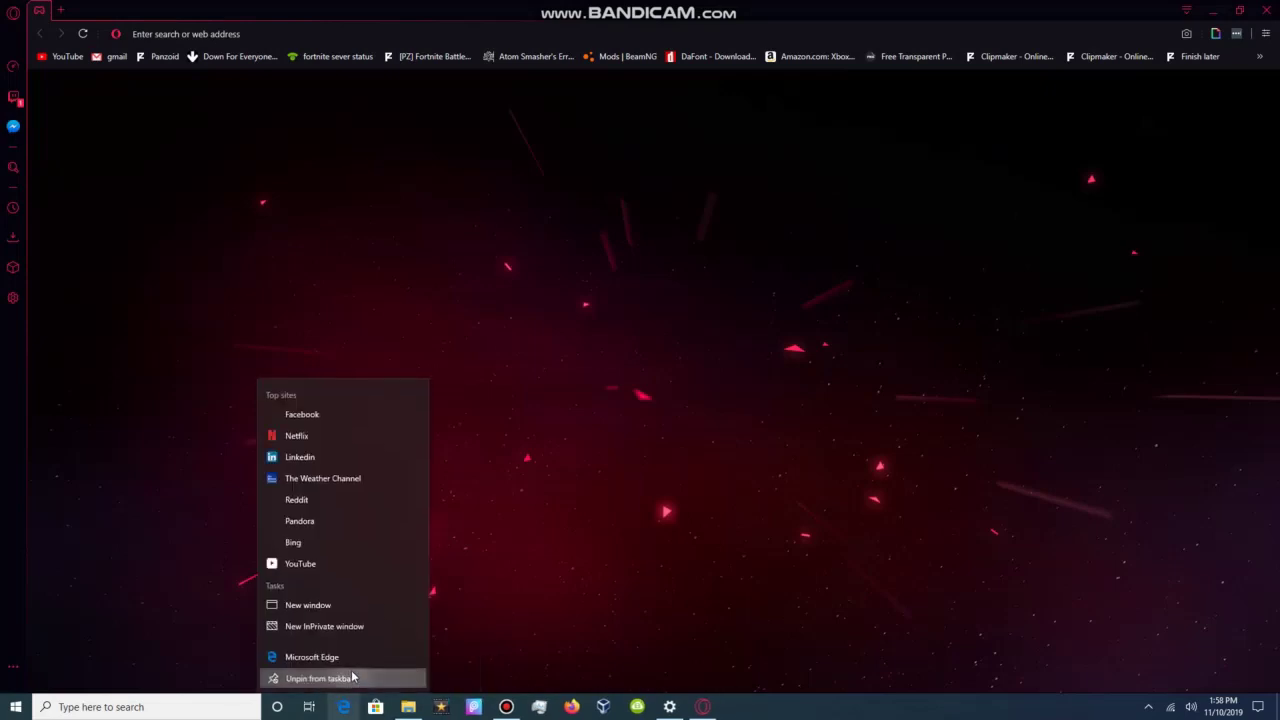
pyautogui.click(348, 678)
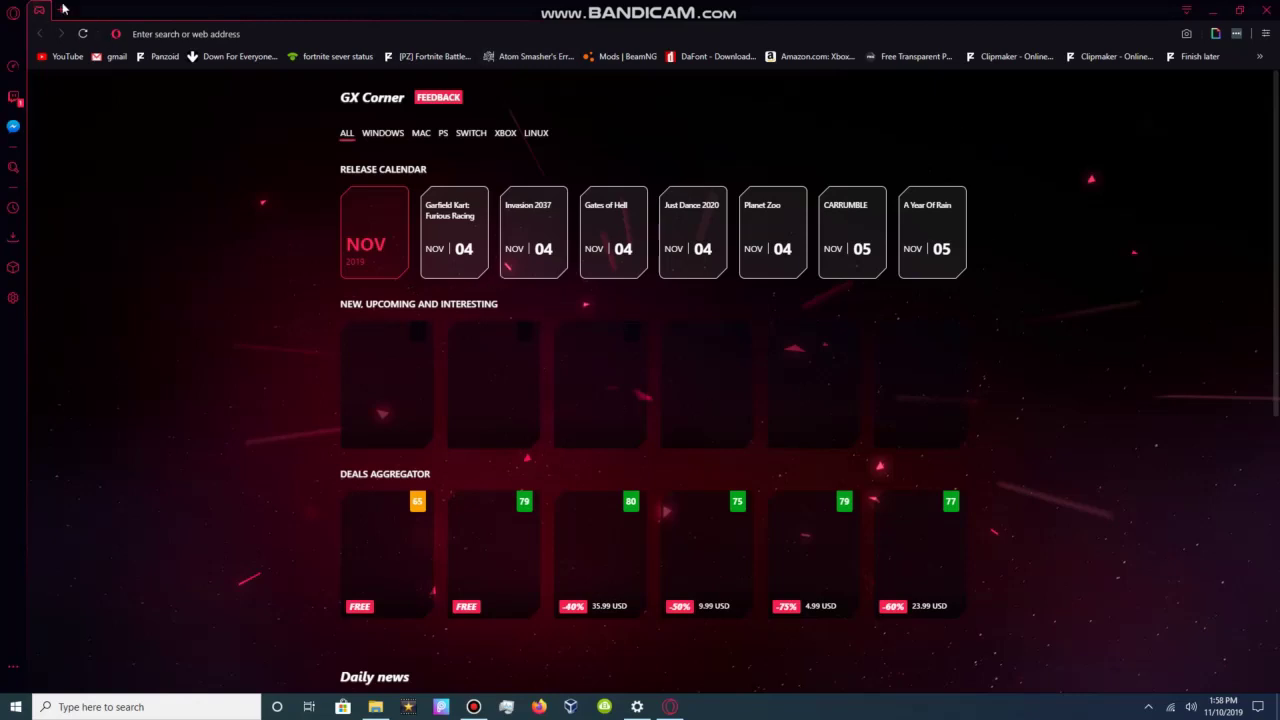
# Open YouTube from the Speed Dial in a new Opera GX tab and add another new tab
pyautogui.click(62, 9)
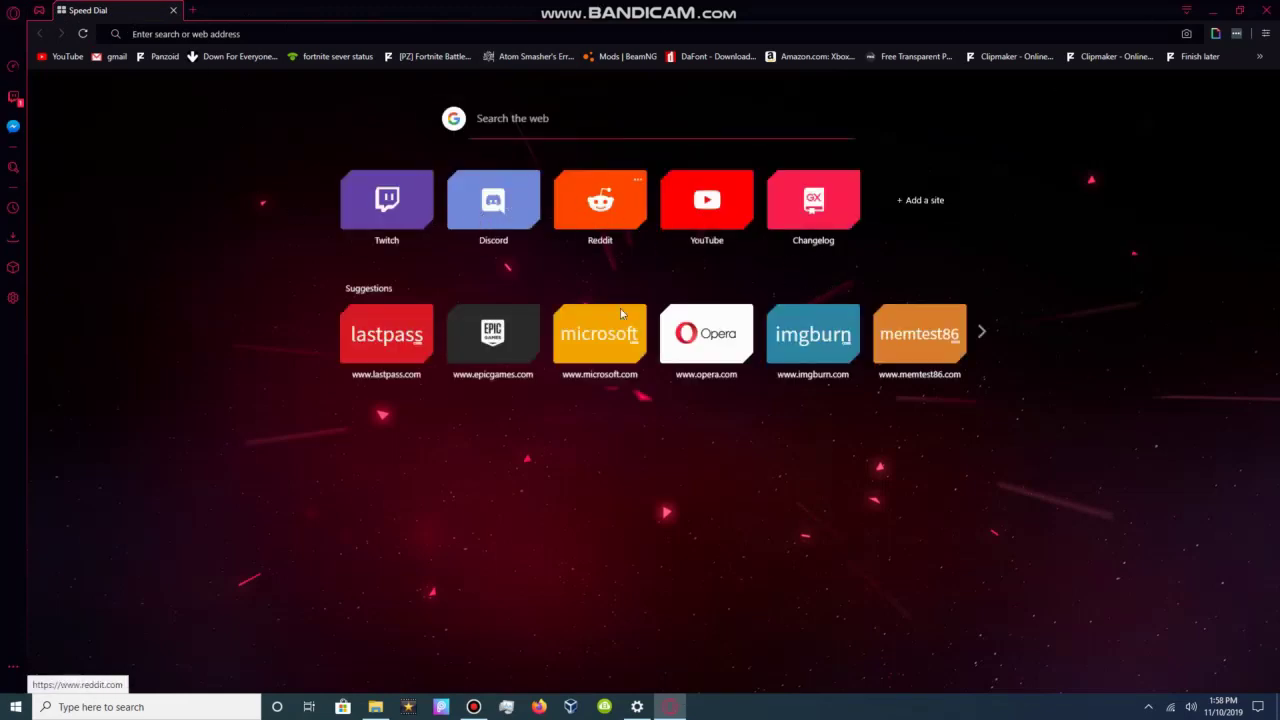
pyautogui.click(713, 219)
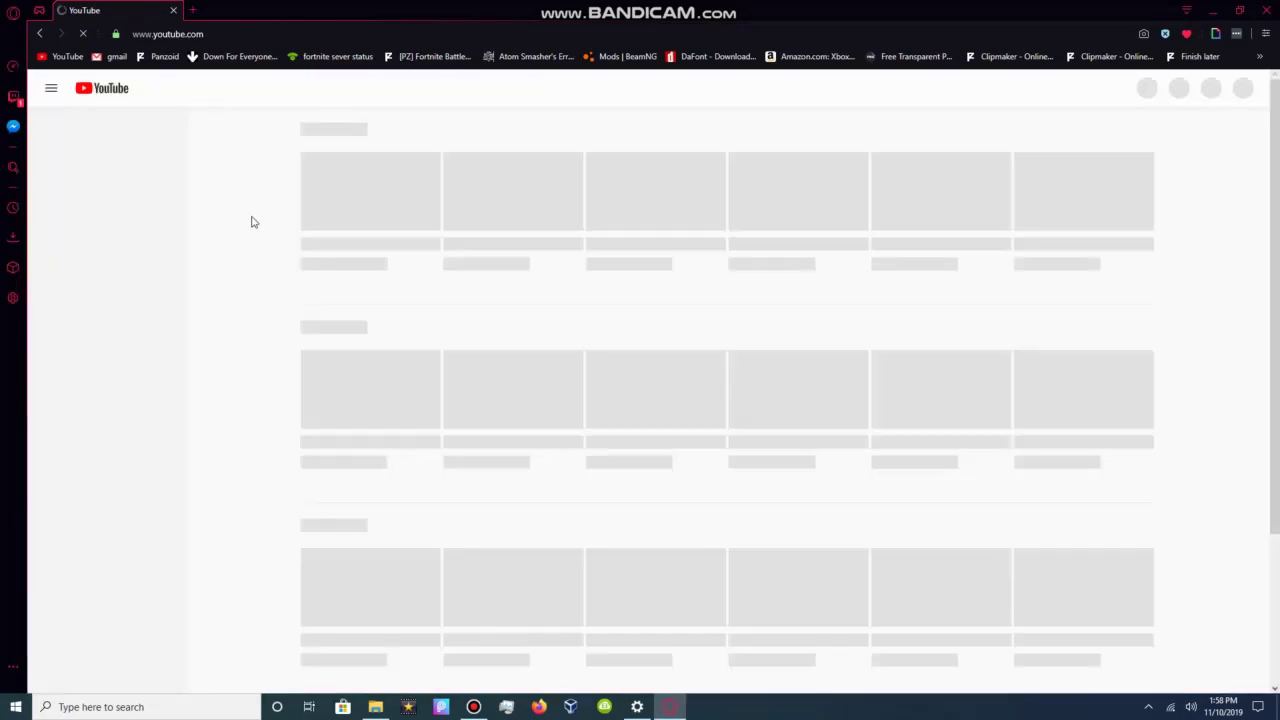
pyautogui.click(194, 12)
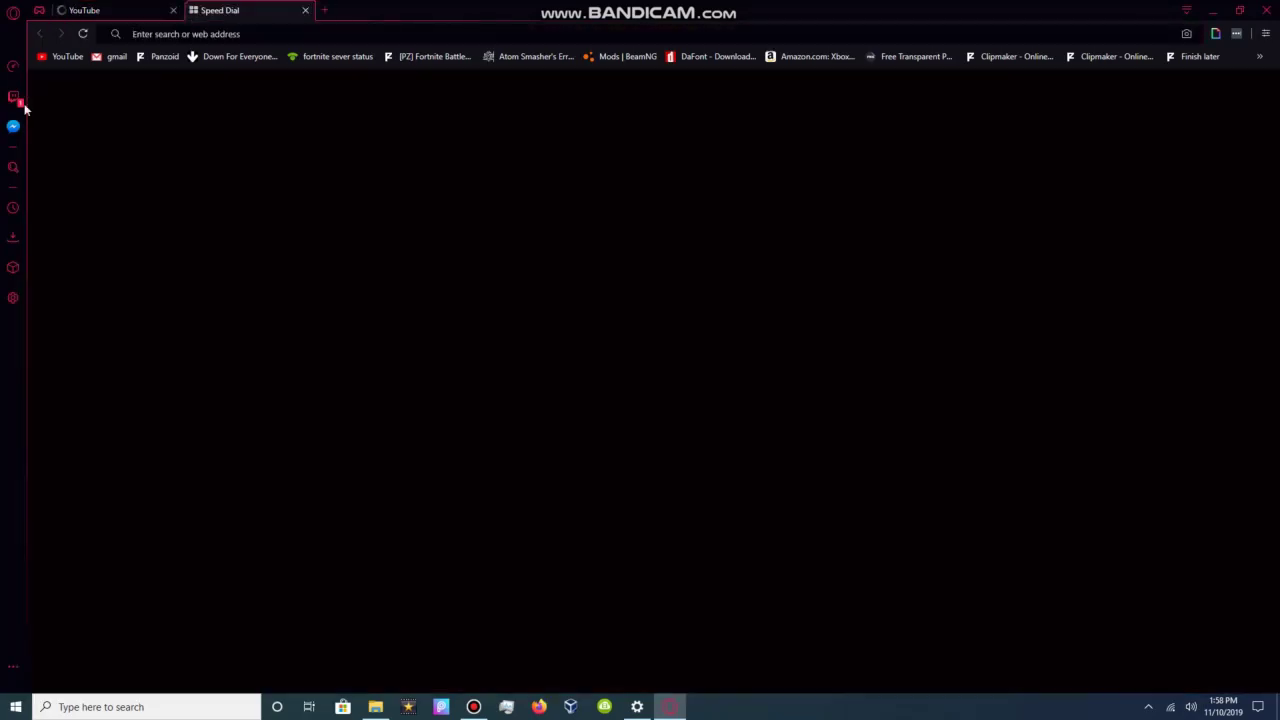
# View the sidebar's Twitch and Messenger features and return to the Speed Dial page
pyautogui.click(13, 100)
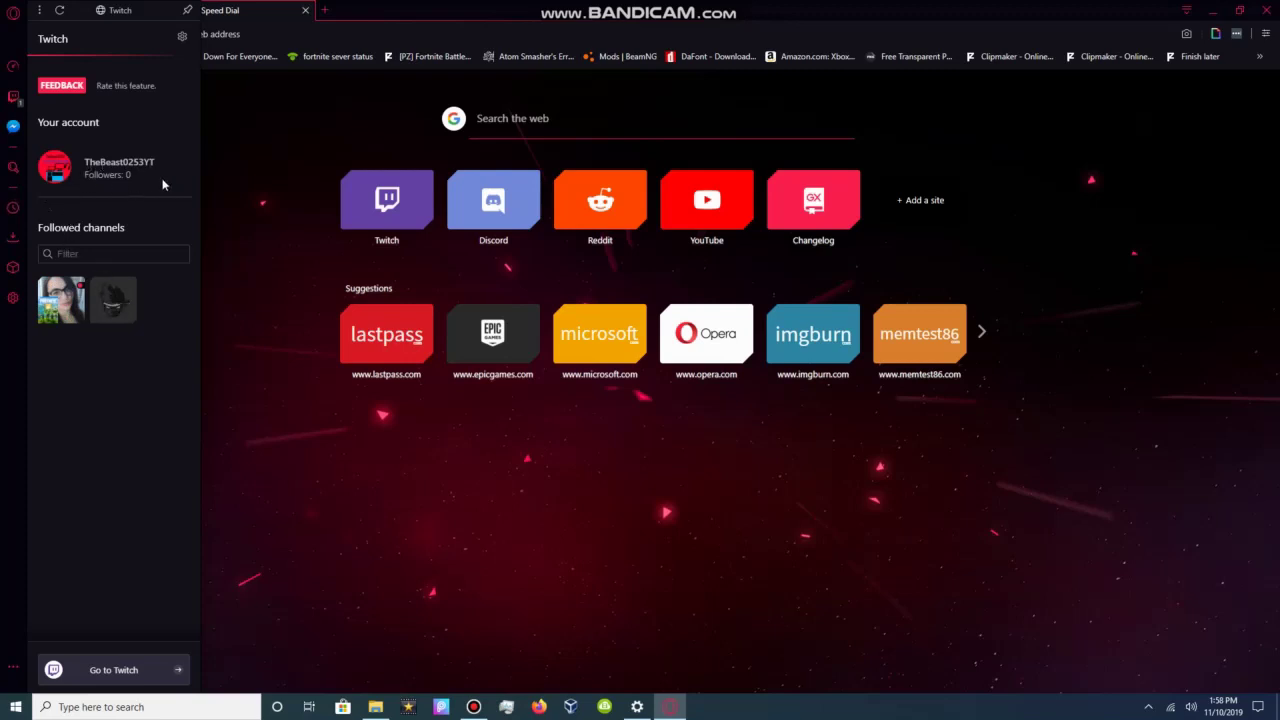
pyautogui.click(13, 126)
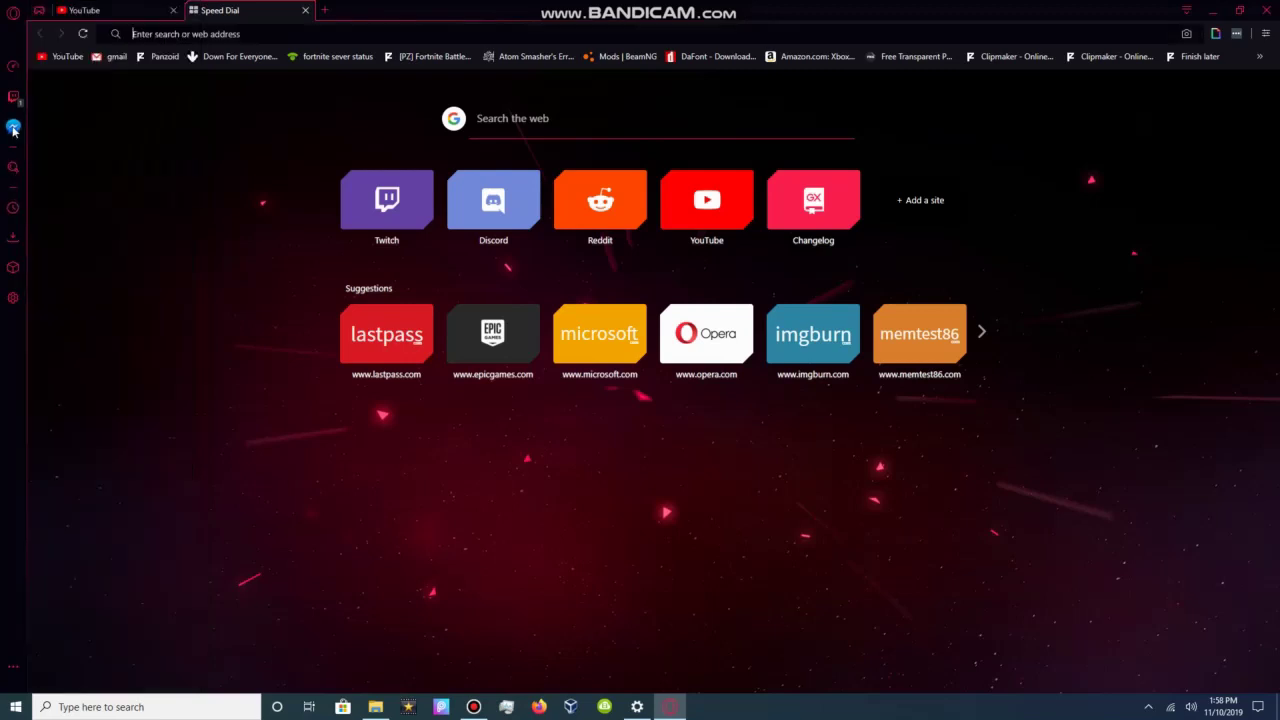
pyautogui.click(401, 39)
# View Opera GX's Downloads and Extensions pages and open its Settings page
pyautogui.click(13, 239)
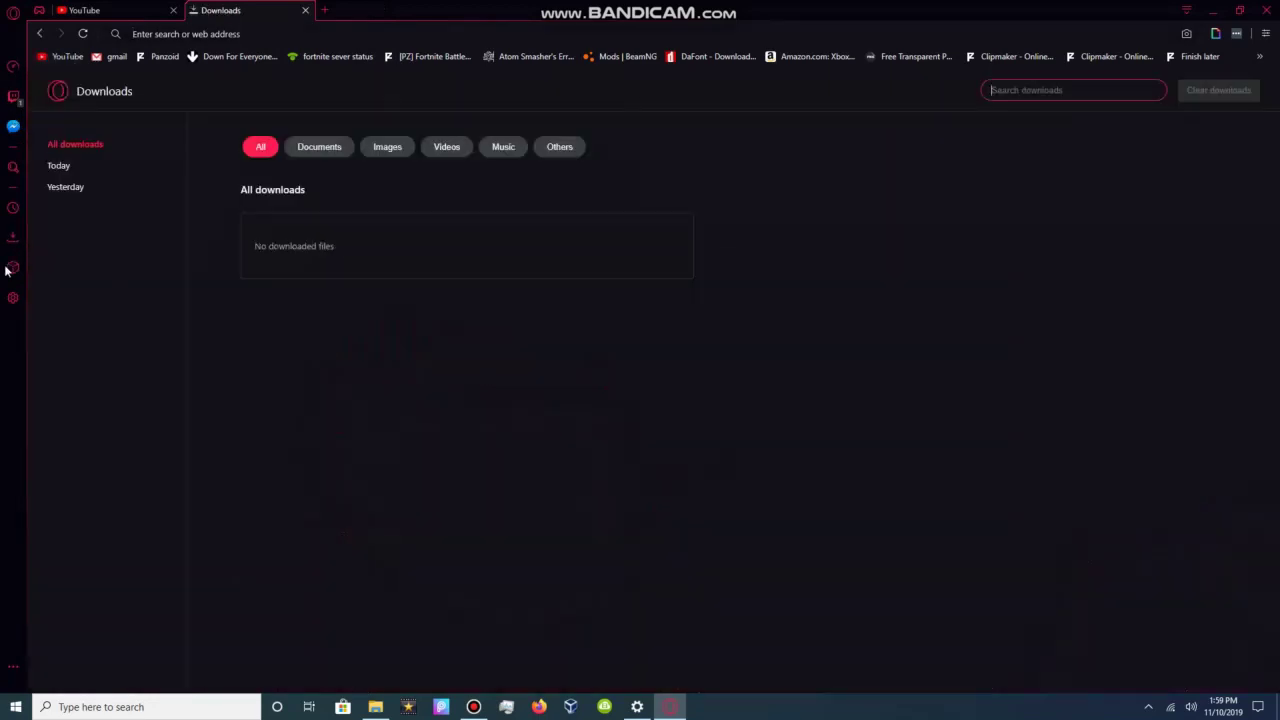
pyautogui.click(12, 267)
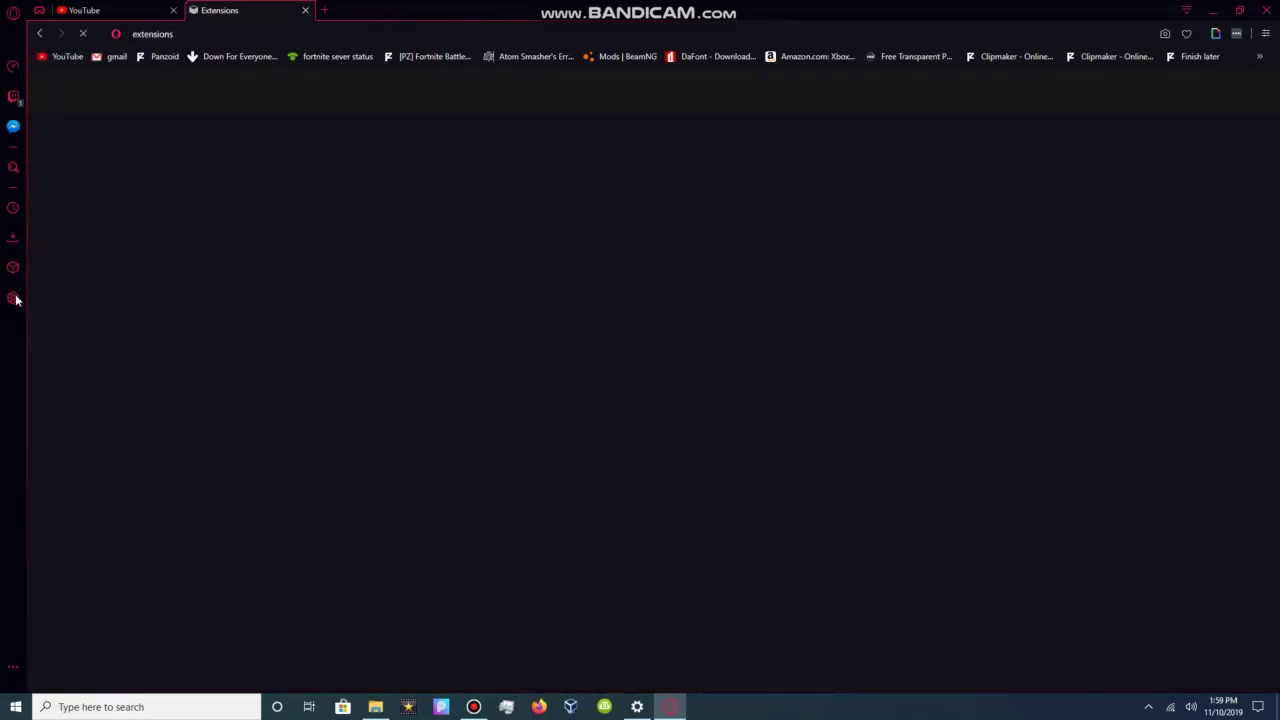
pyautogui.click(14, 298)
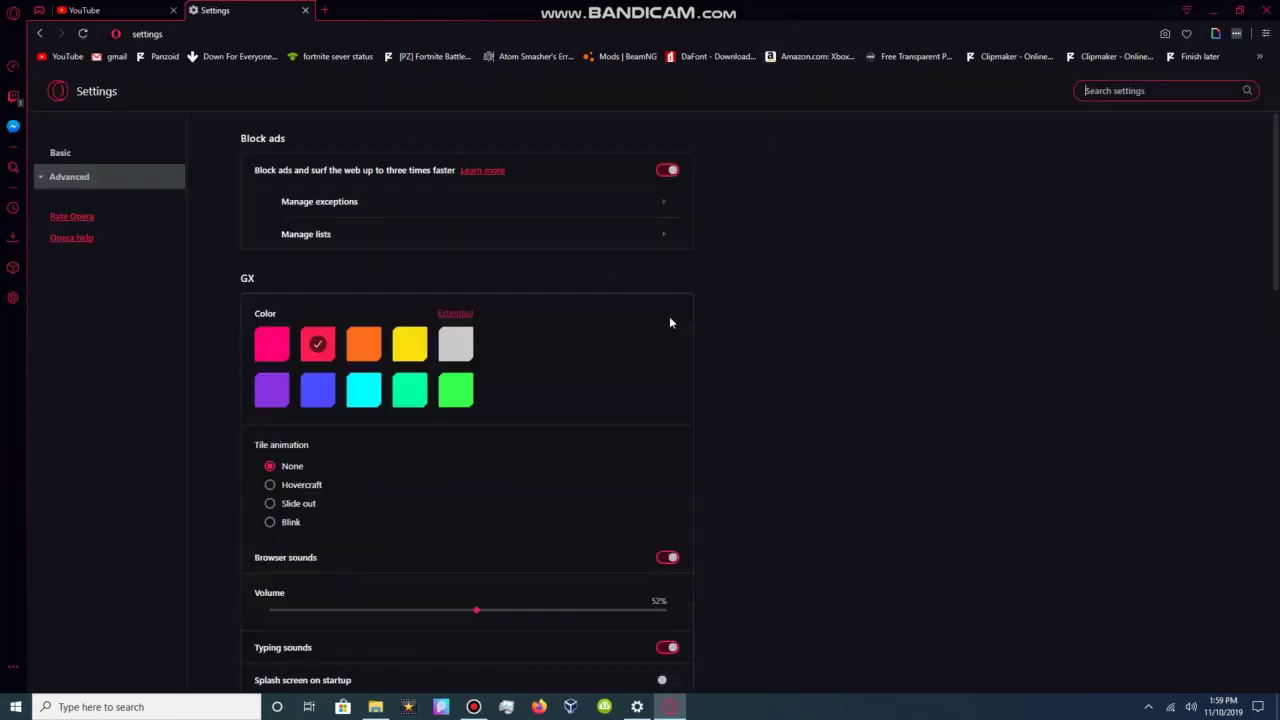
# Examine the basic browser settings, including appearance, synchronization and startup, and expand the advanced settings
pyautogui.scroll(-6, 560, 389)
pyautogui.scroll(-4, 545, 401)
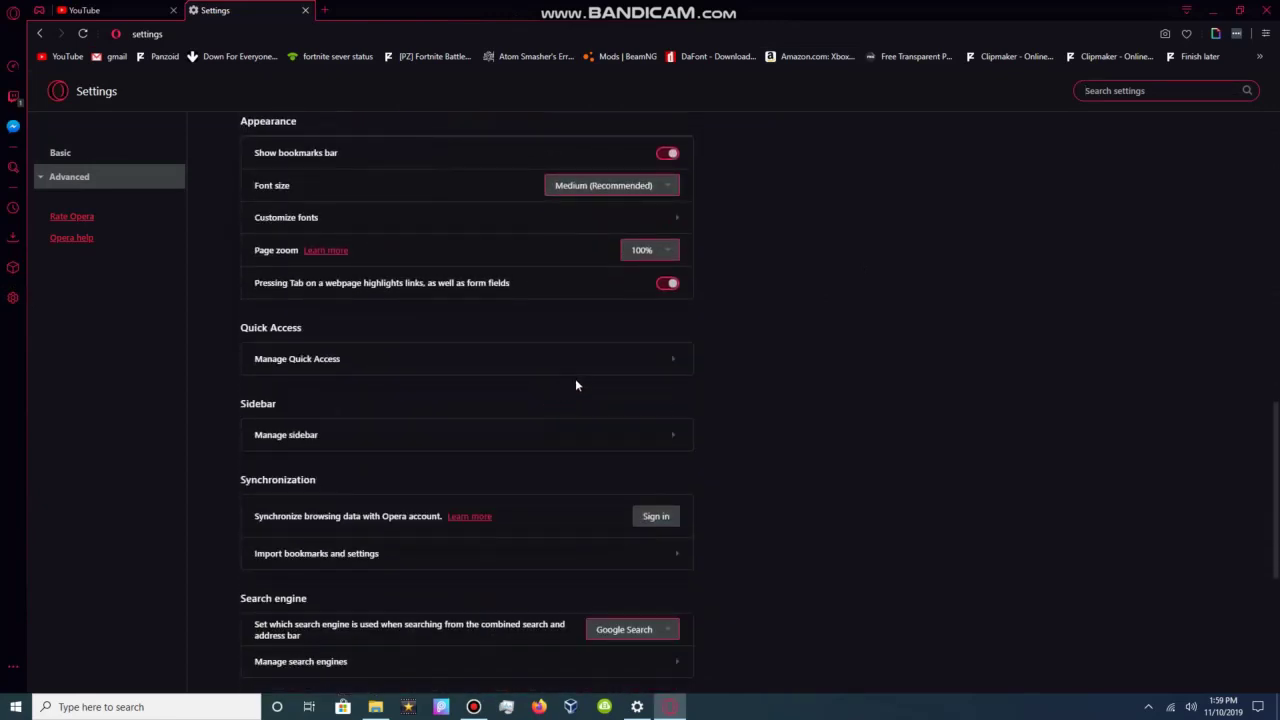
pyautogui.scroll(-2, 546, 465)
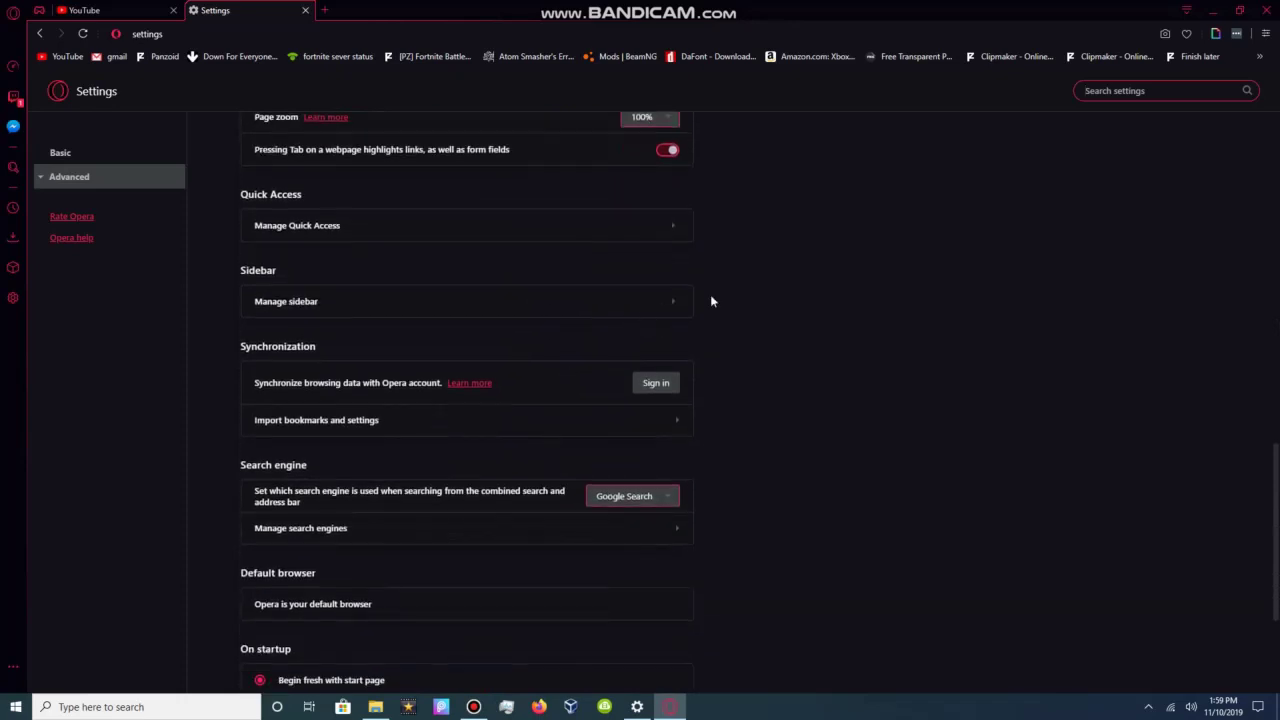
pyautogui.scroll(-4, 718, 294)
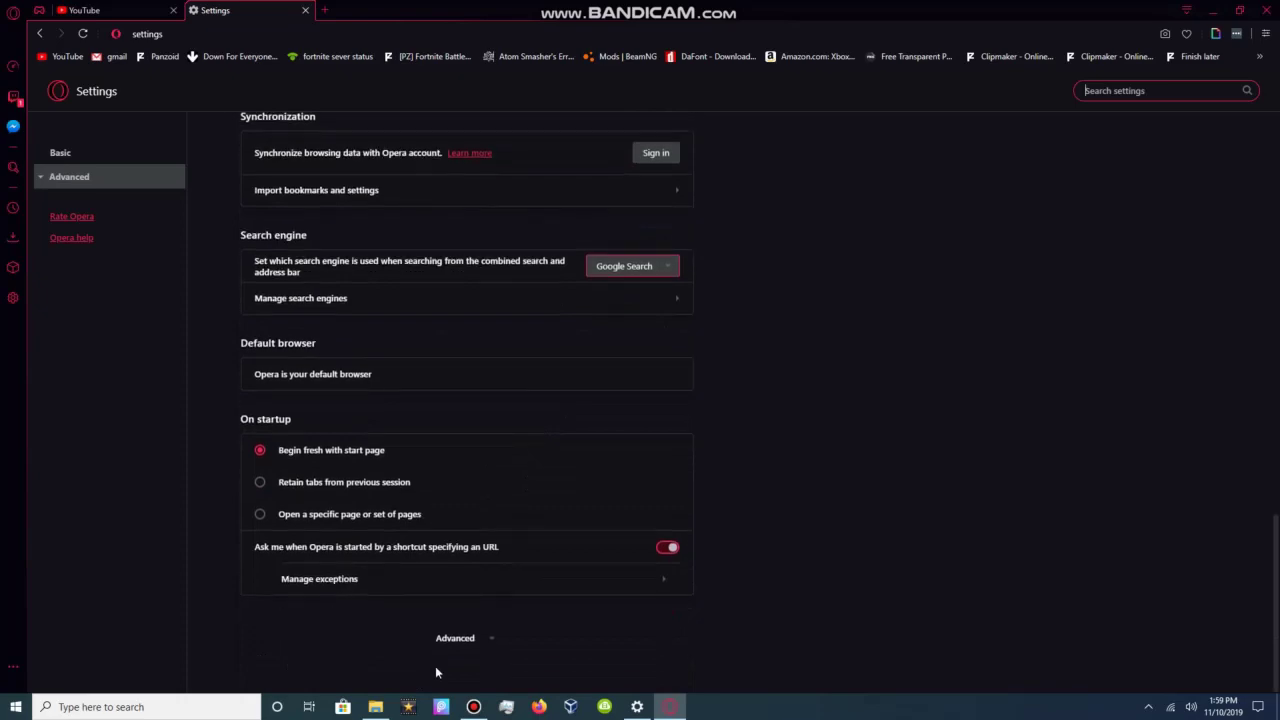
pyautogui.click(458, 639)
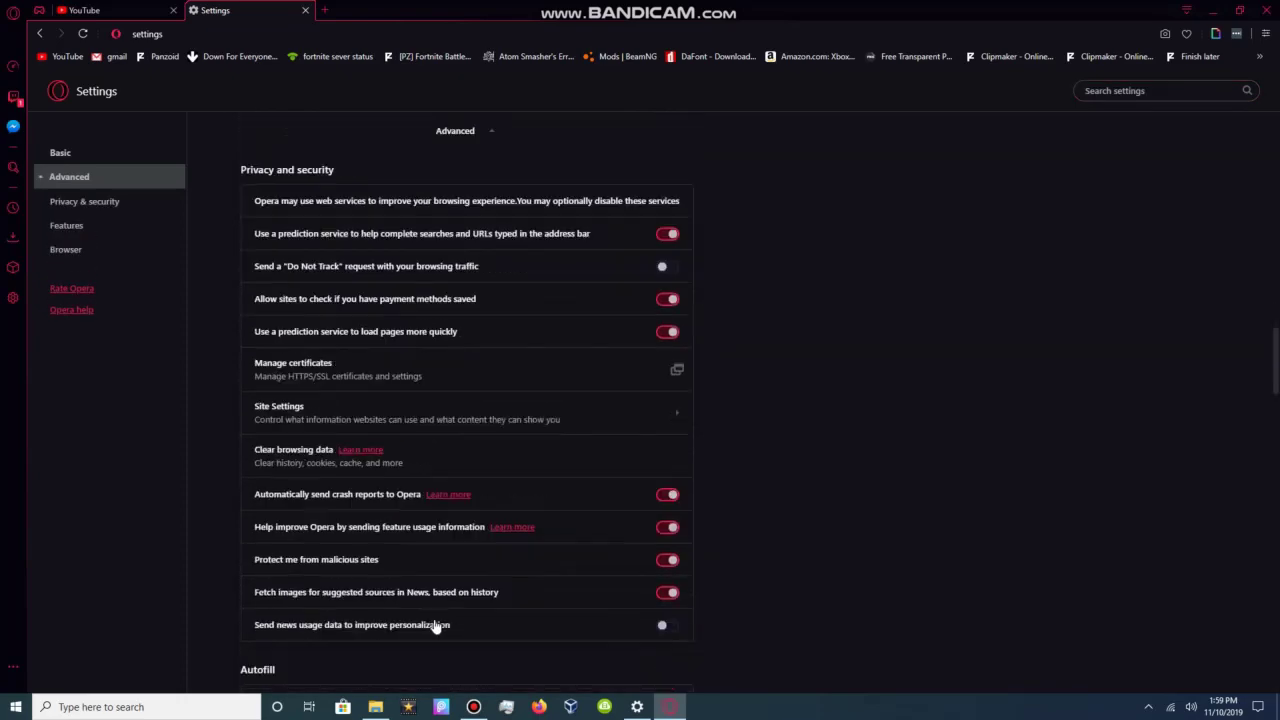
# Examine the available default search engines and the startup, privacy, autofill and WebRTC settings without changing anything
pyautogui.scroll(5, 440, 420)
pyautogui.click(598, 293)
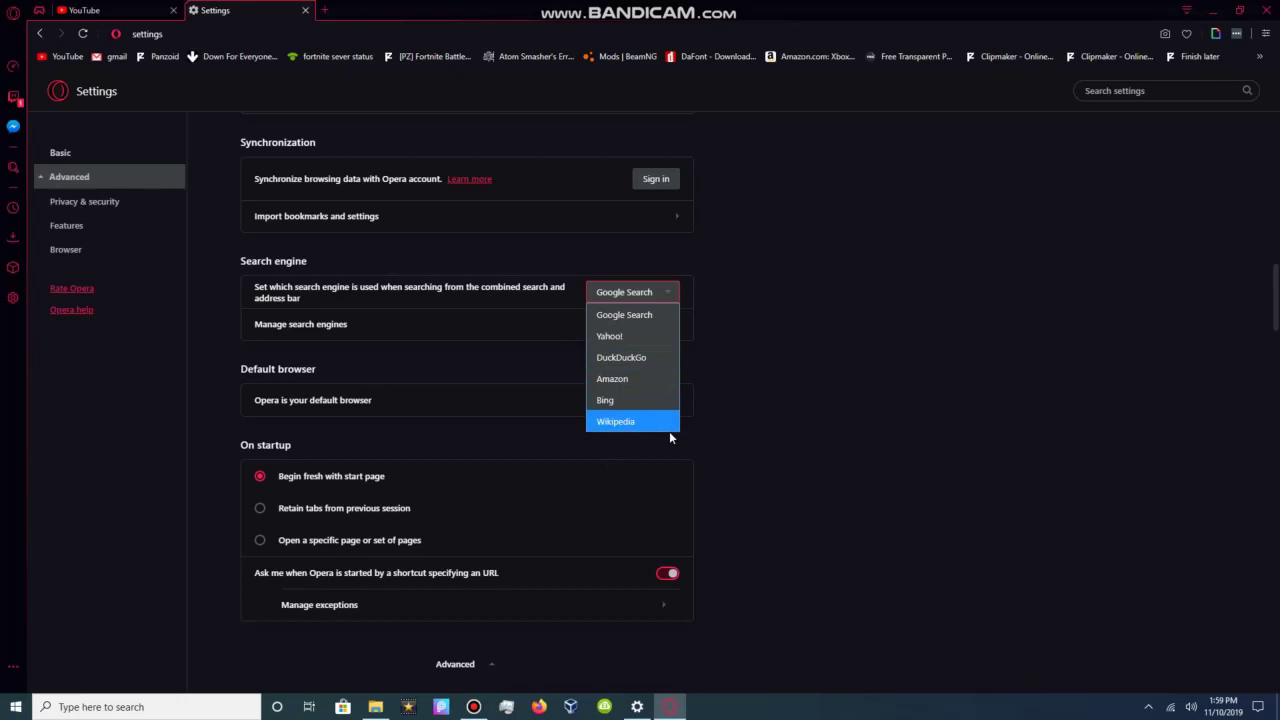
pyautogui.click(743, 418)
pyautogui.scroll(-1, 626, 366)
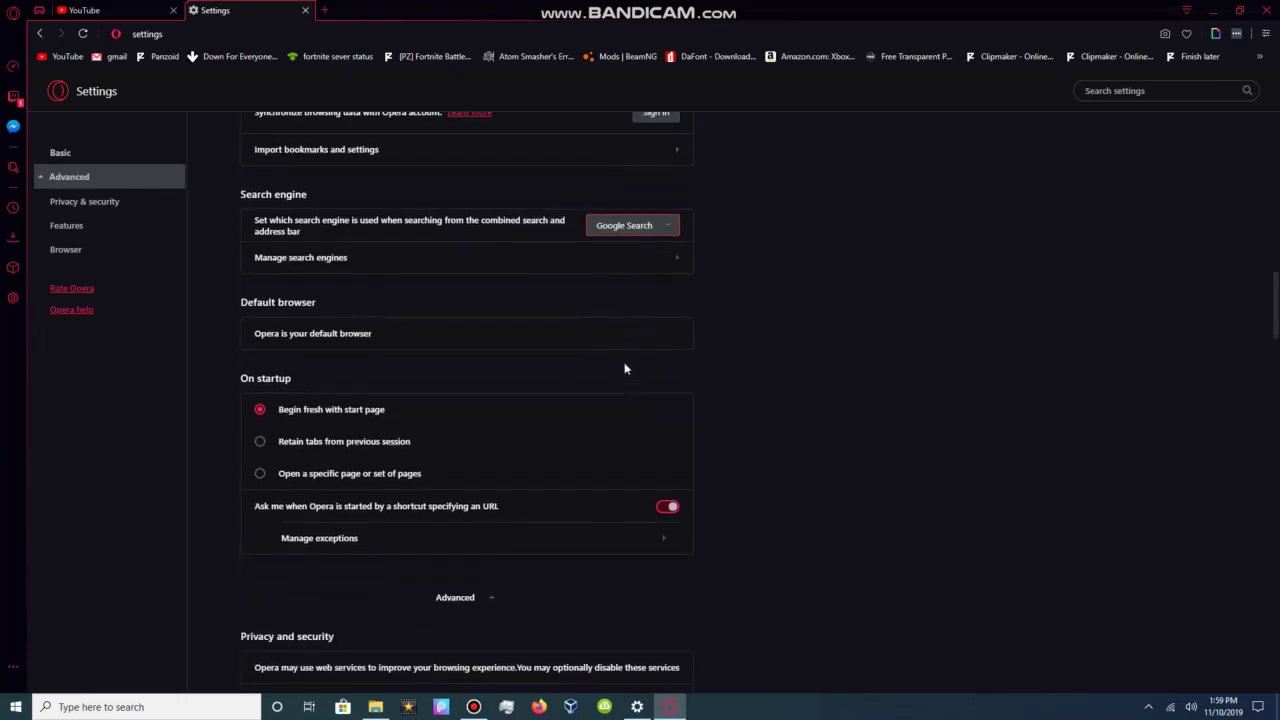
pyautogui.scroll(-2, 369, 505)
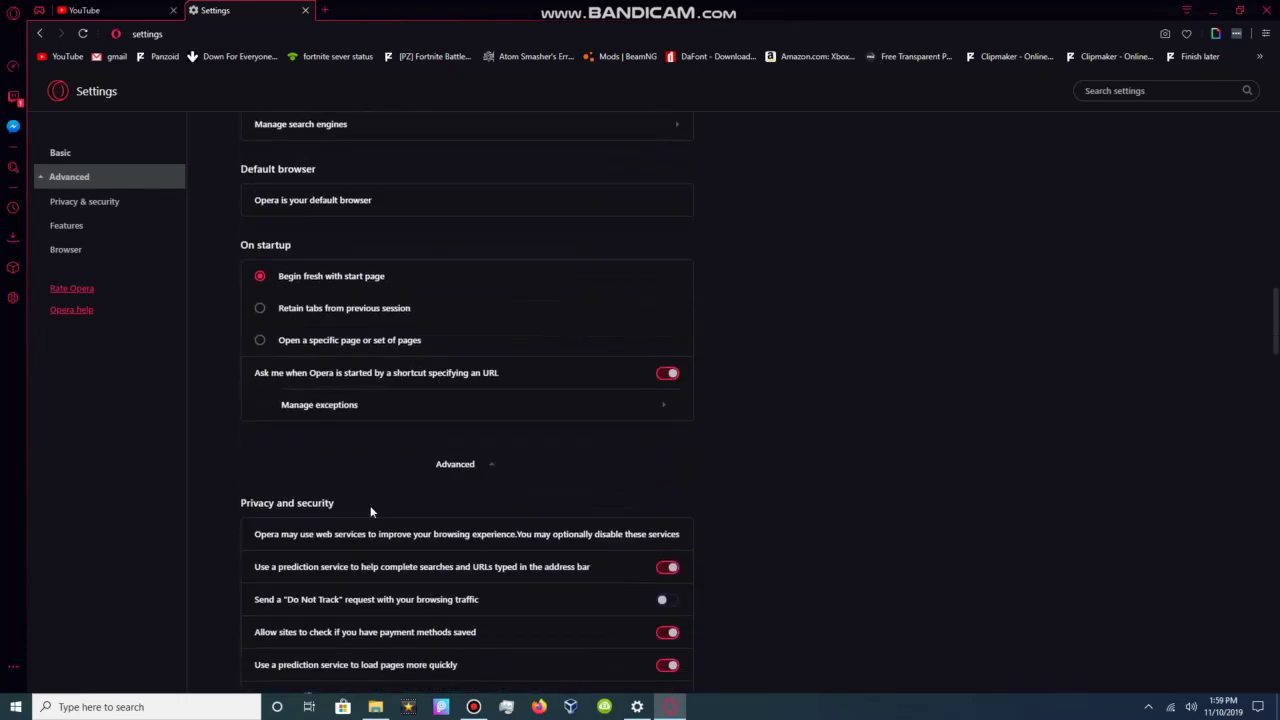
pyautogui.scroll(-1, 461, 475)
pyautogui.scroll(-6, 461, 475)
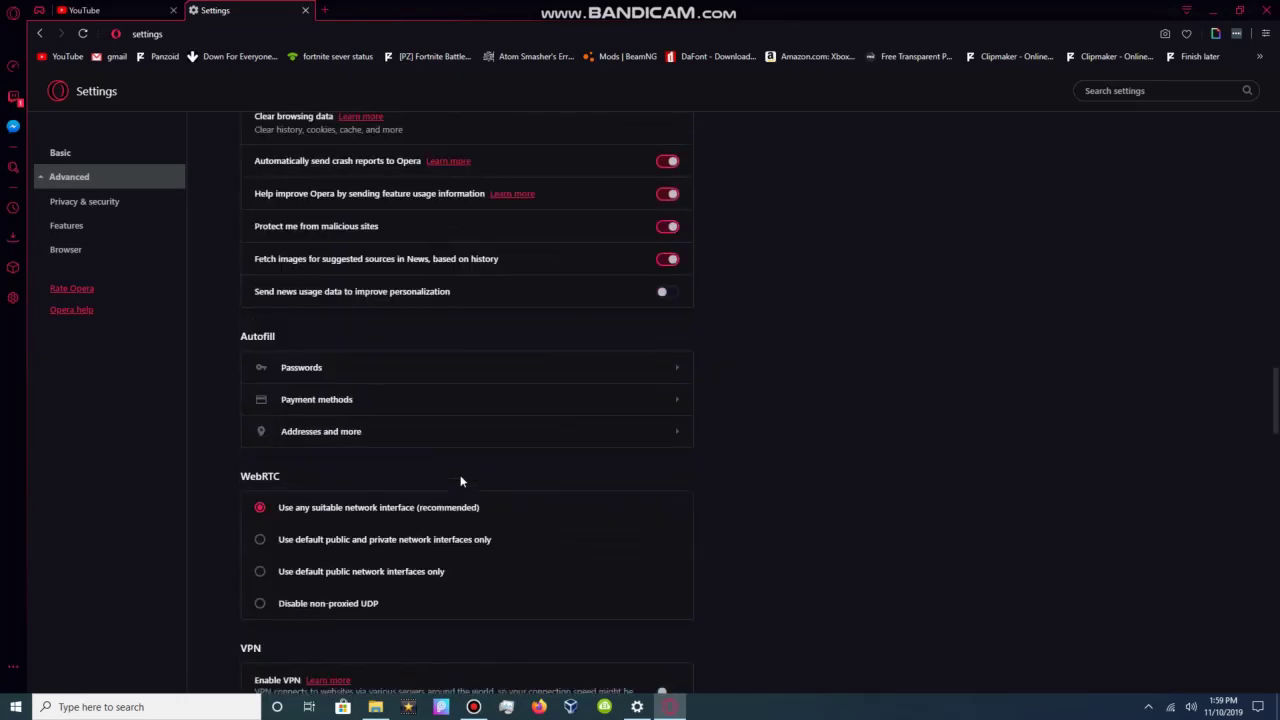
# Examine the VPN, battery saver, Instant Search and My Flow settings and return to the ad-blocking and GX settings
pyautogui.scroll(-6, 422, 650)
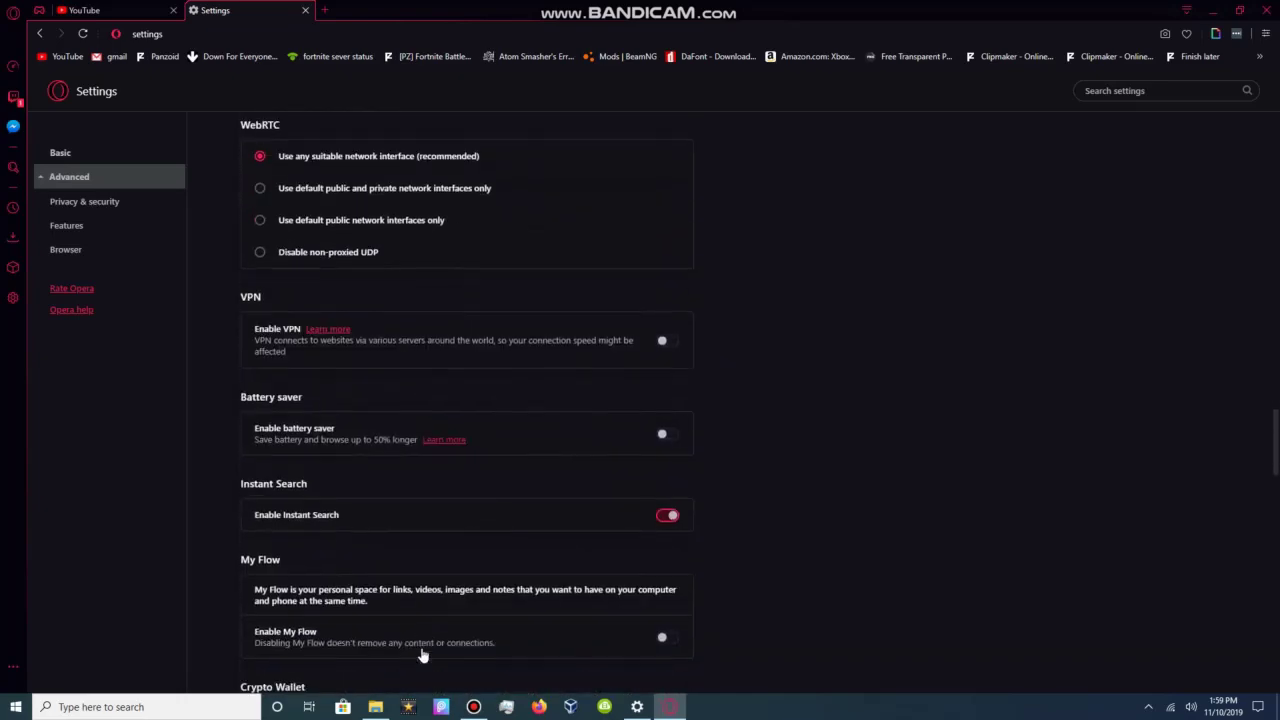
pyautogui.scroll(11, 780, 317)
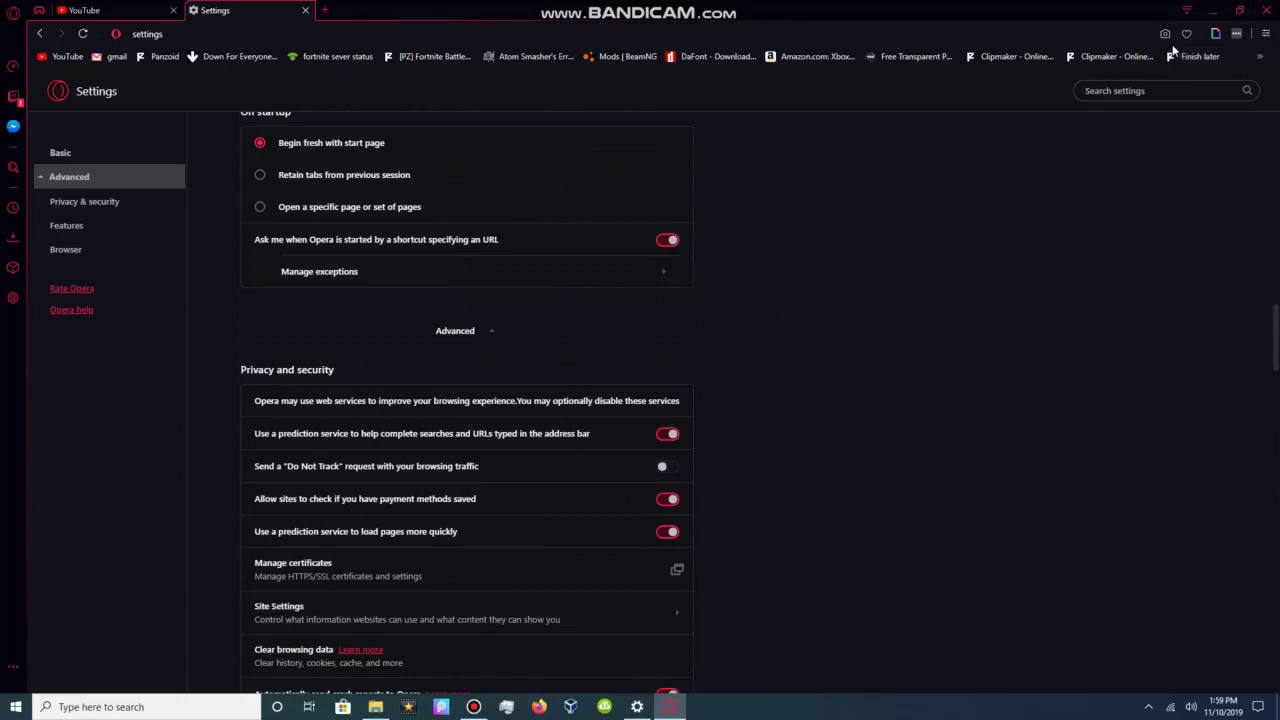
pyautogui.scroll(5, 1000, 177)
pyautogui.scroll(10, 780, 400)
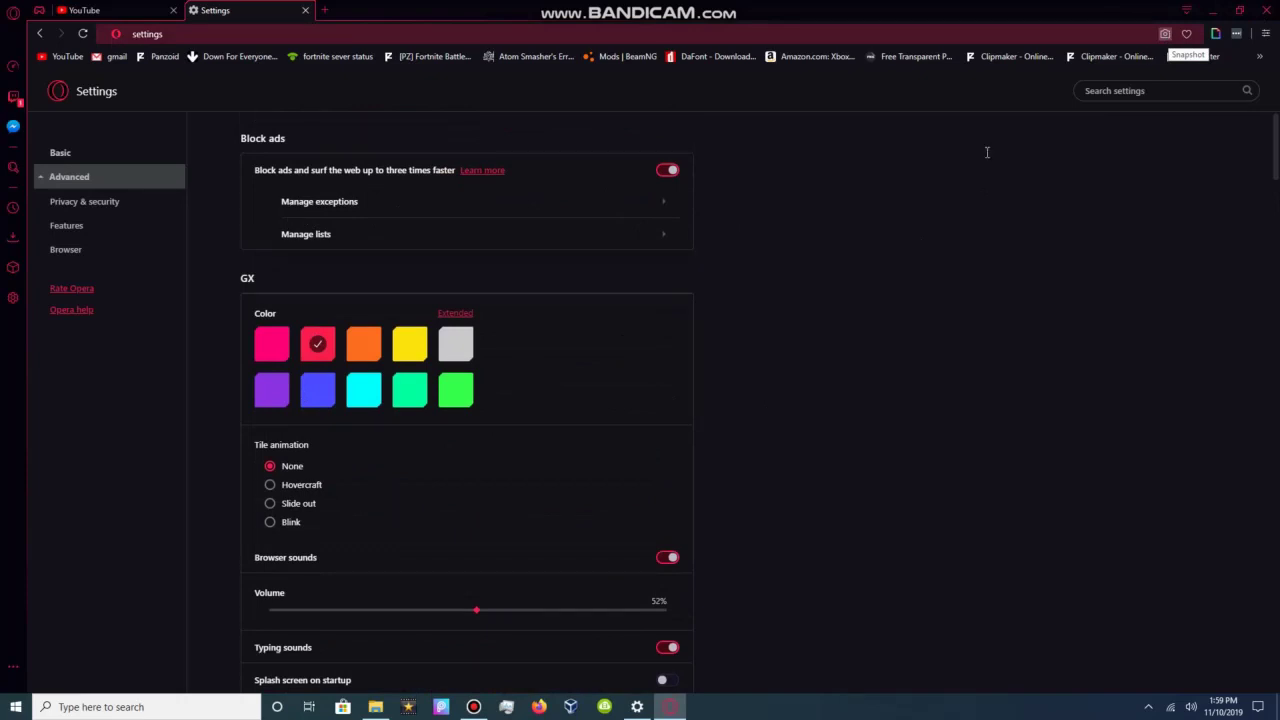
pyautogui.click(1267, 38)
pyautogui.click(930, 262)
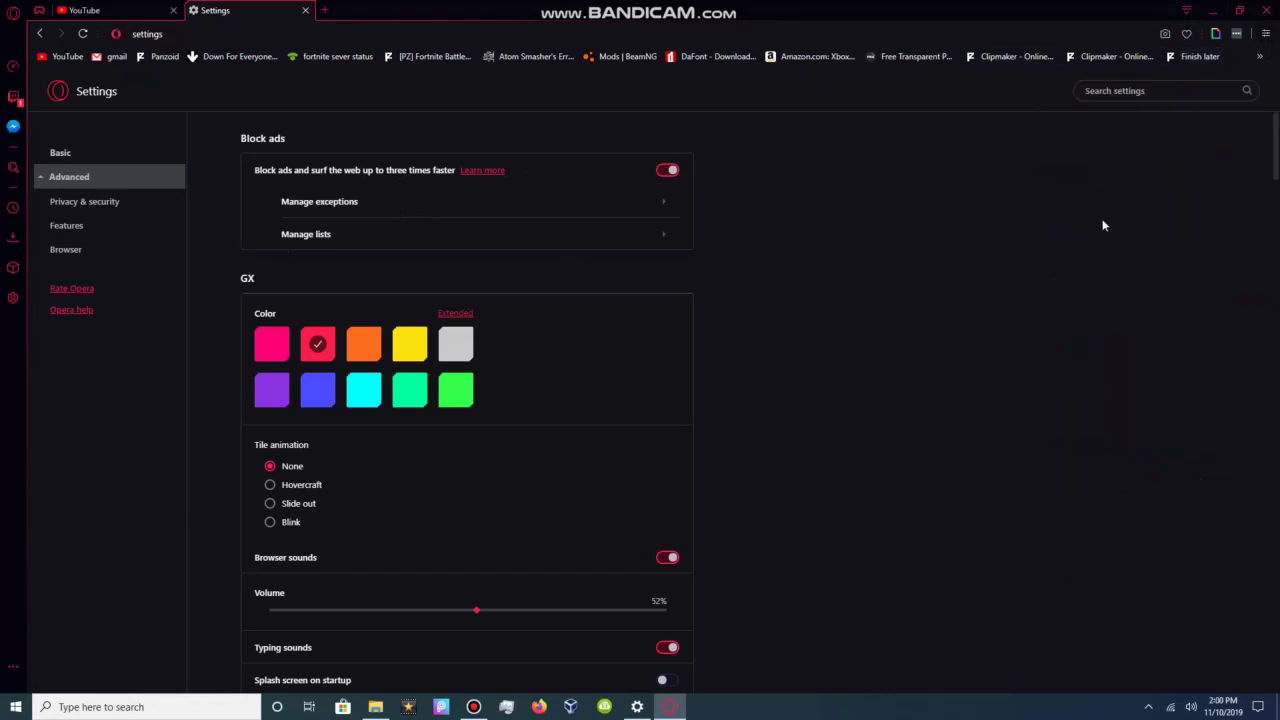
pyautogui.moveTo(1104, 226); pyautogui.dragTo(1120, 402)
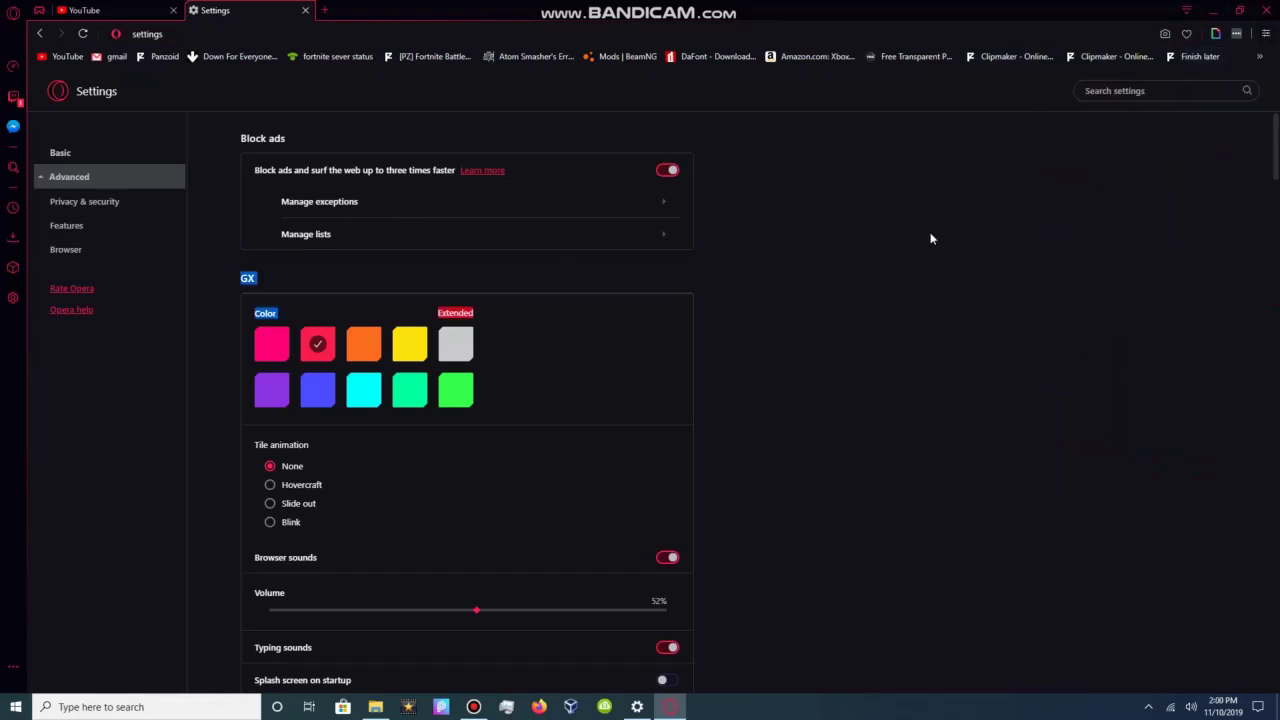
pyautogui.click(1103, 368)
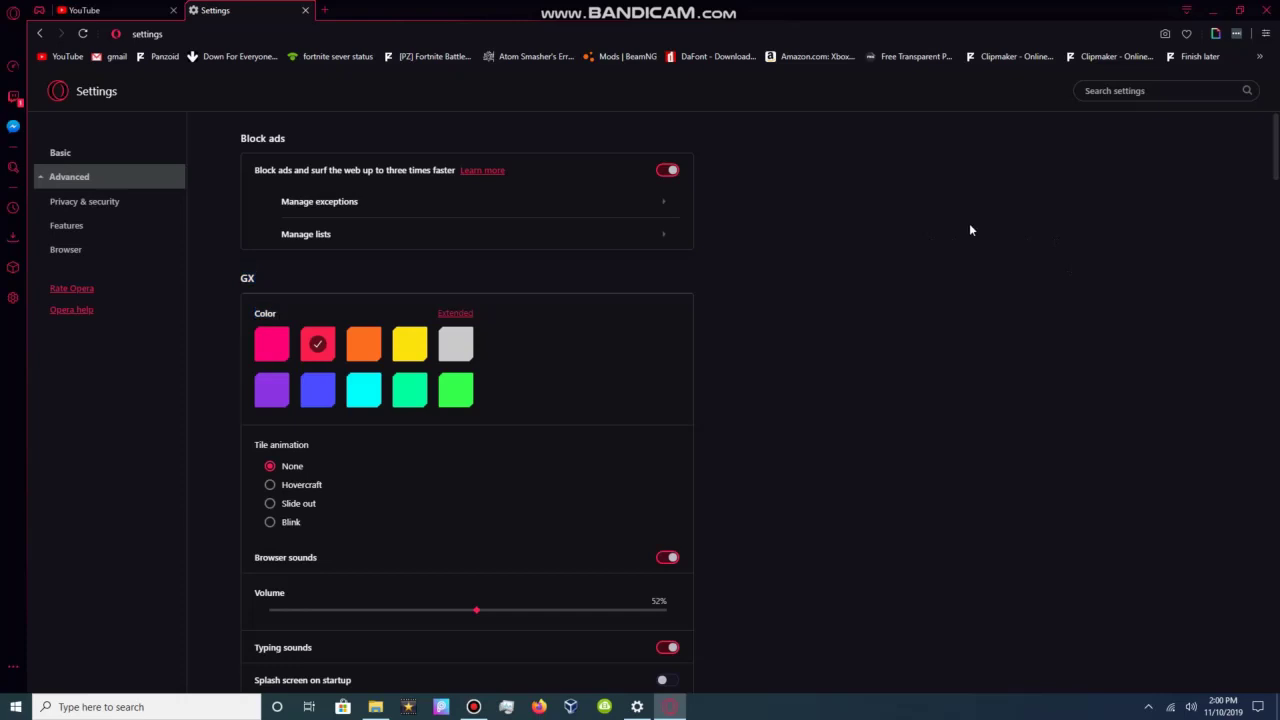
# View the sites listed as ad-blocking exceptions and check the bookmarks that do not fit on the bookmarks bar
pyautogui.click(479, 200)
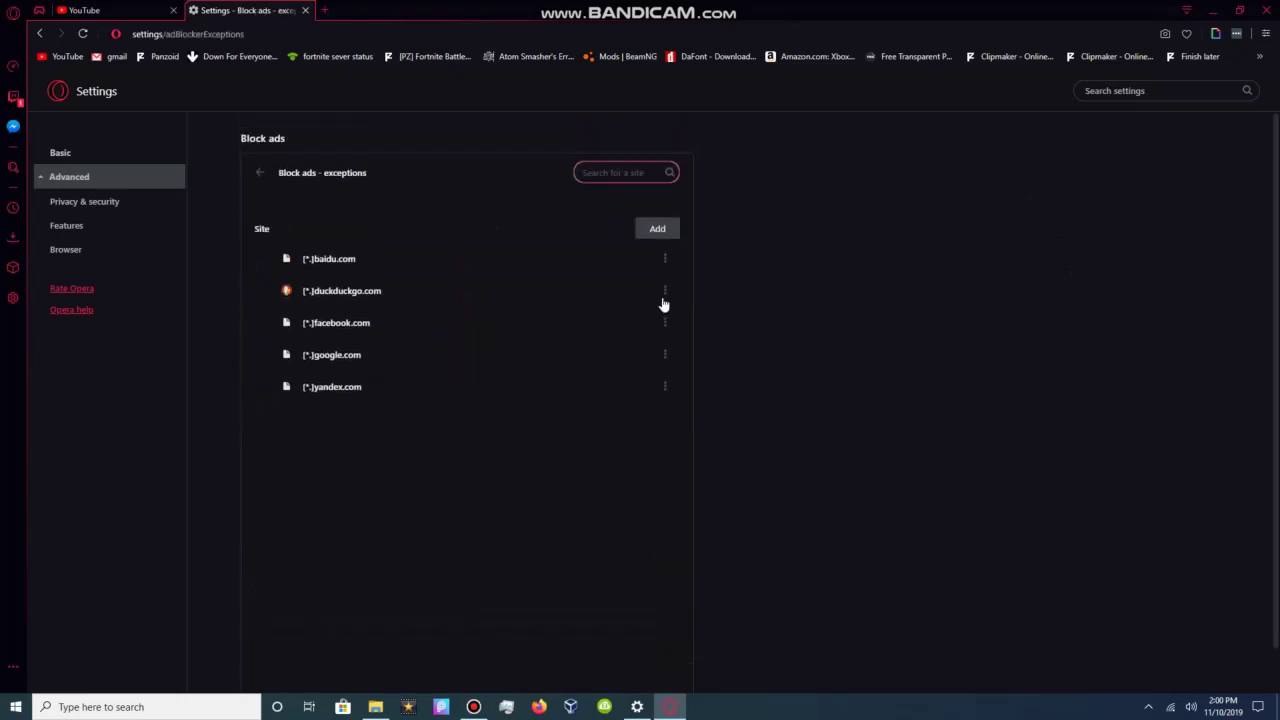
pyautogui.click(1258, 58)
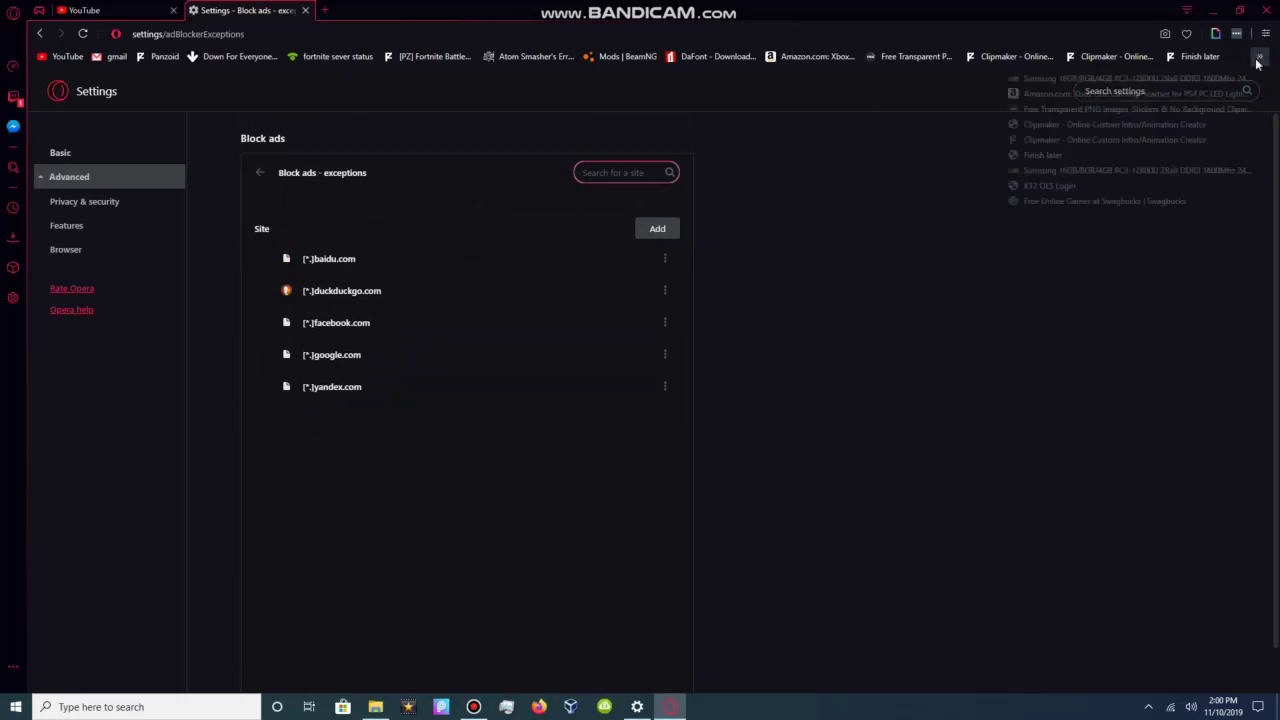
pyautogui.click(1115, 322)
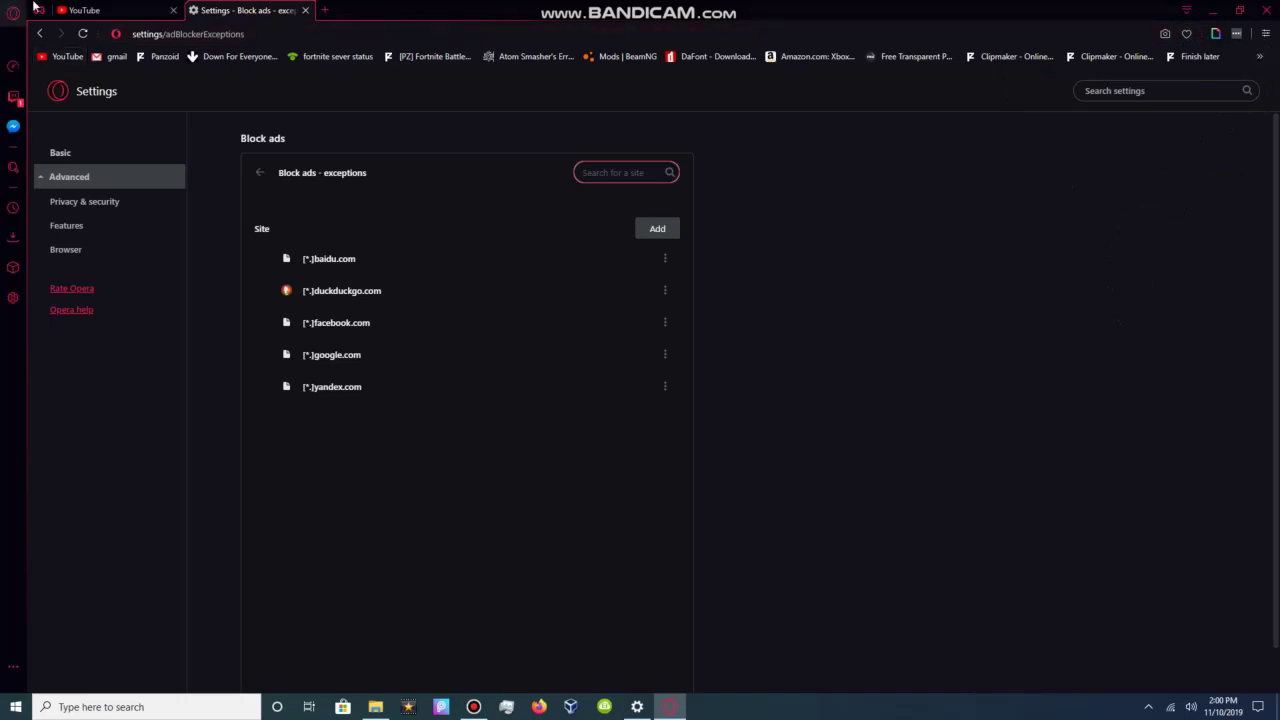
# In the advanced Browser settings, turn on asking where to save each file before downloading
pyautogui.click(64, 249)
pyautogui.scroll(-8, 428, 366)
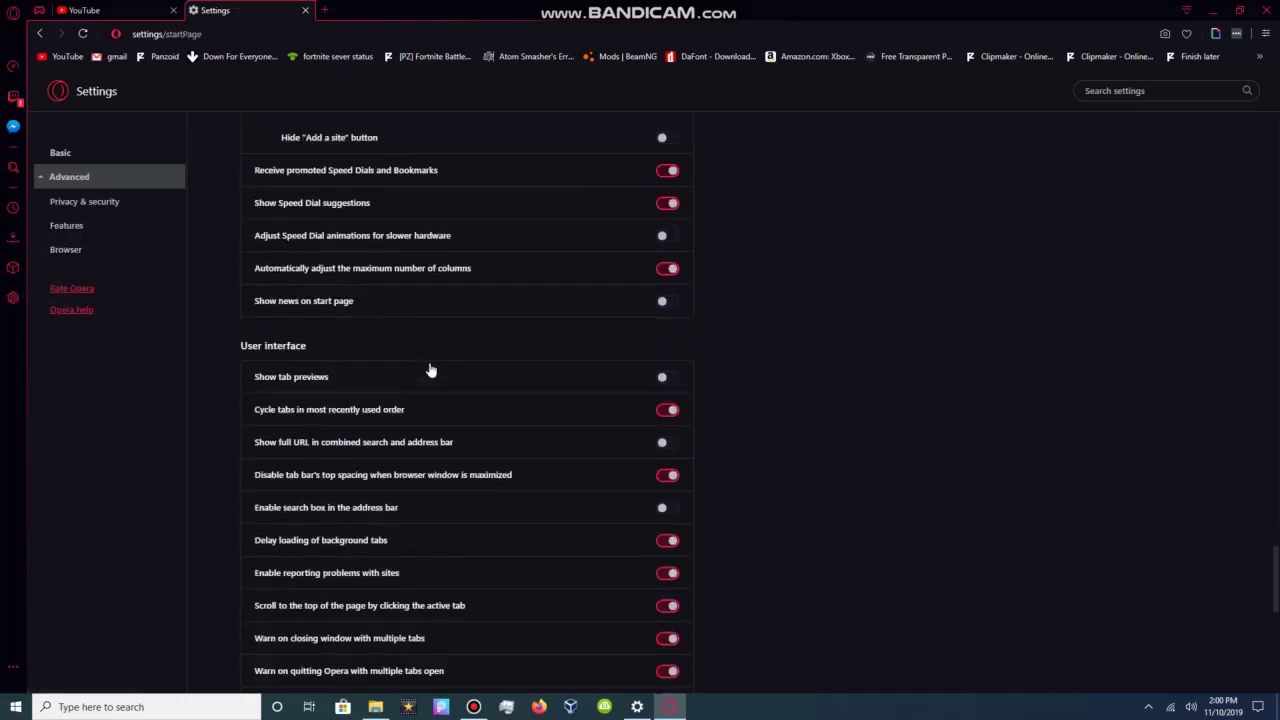
pyautogui.scroll(1, 438, 372)
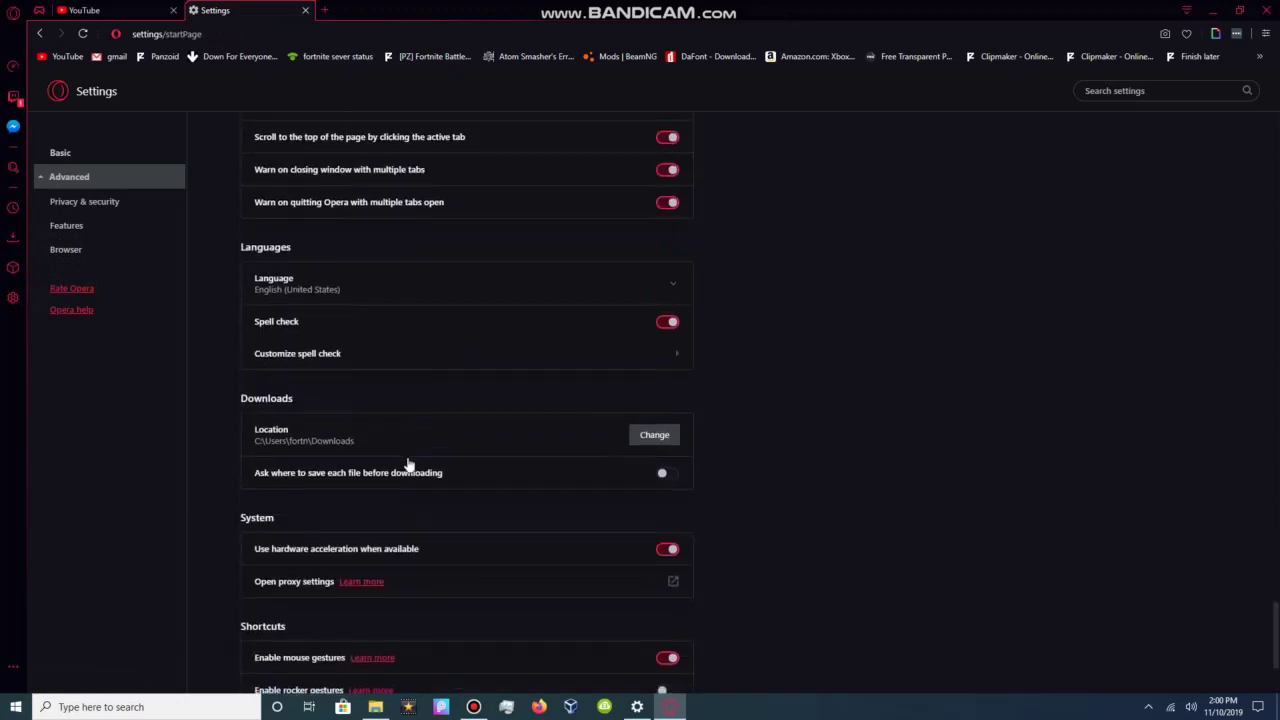
pyautogui.scroll(-1, 409, 462)
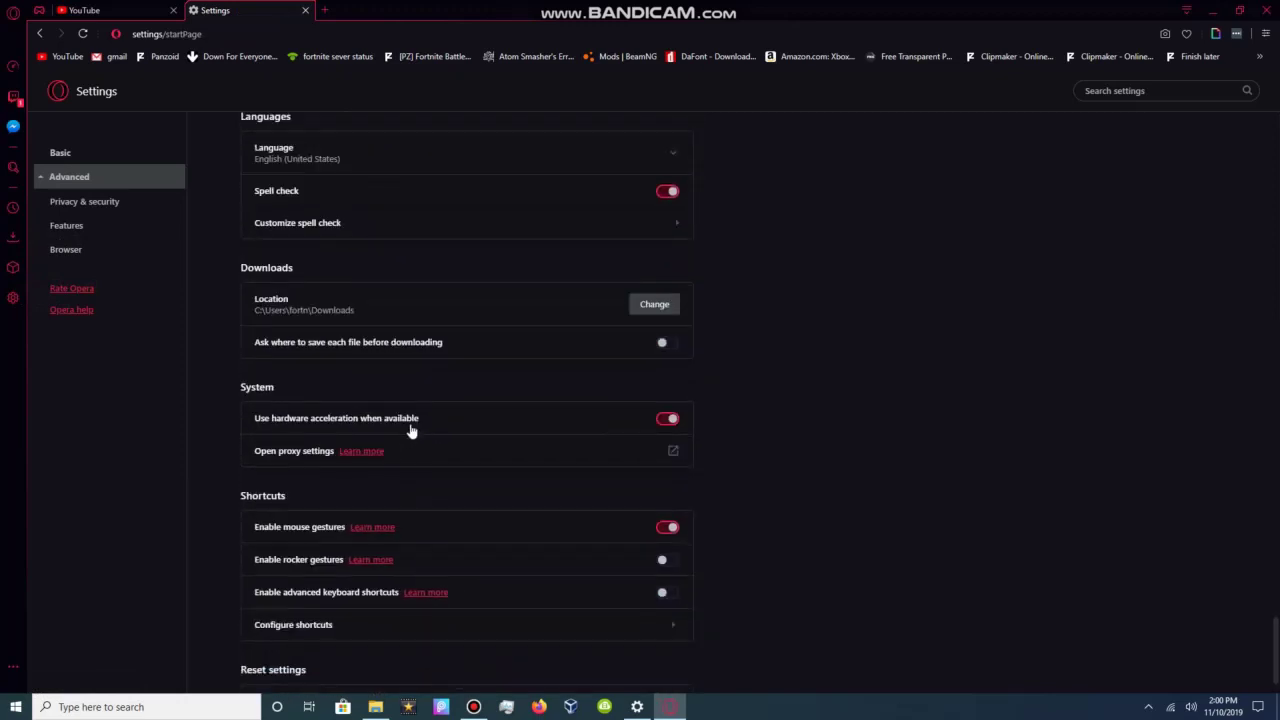
pyautogui.scroll(-1, 300, 355)
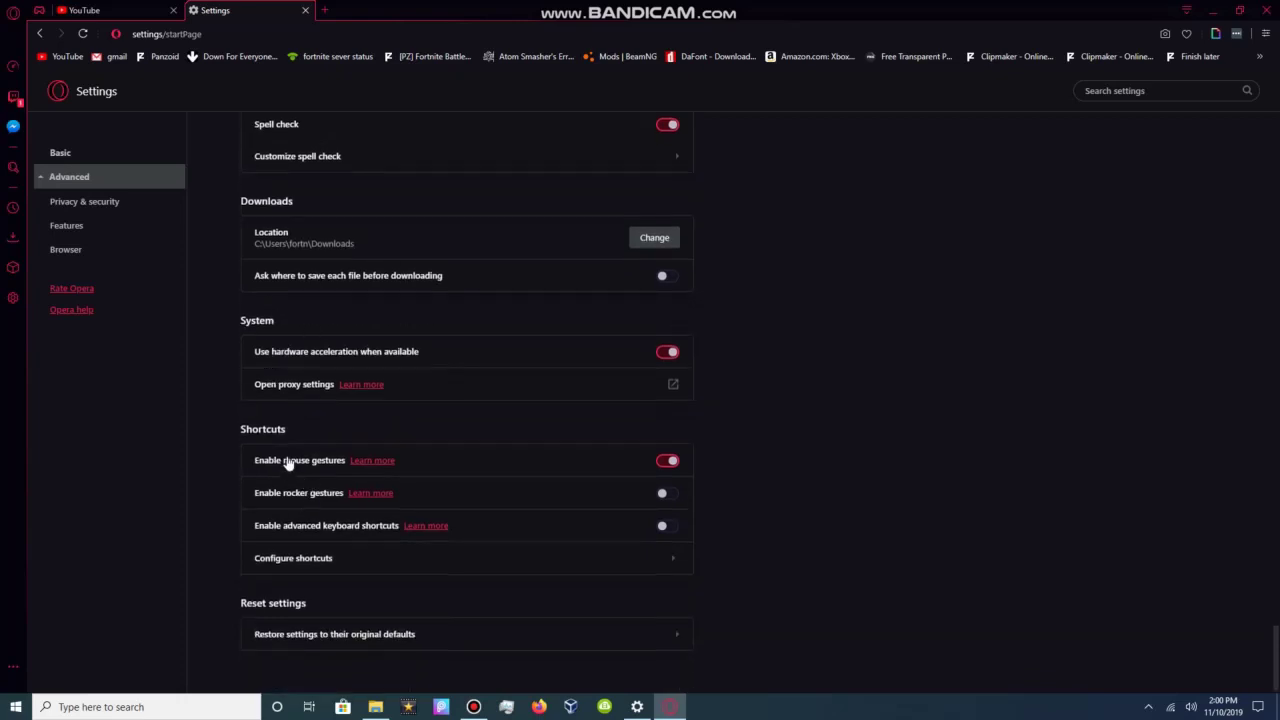
pyautogui.click(665, 277)
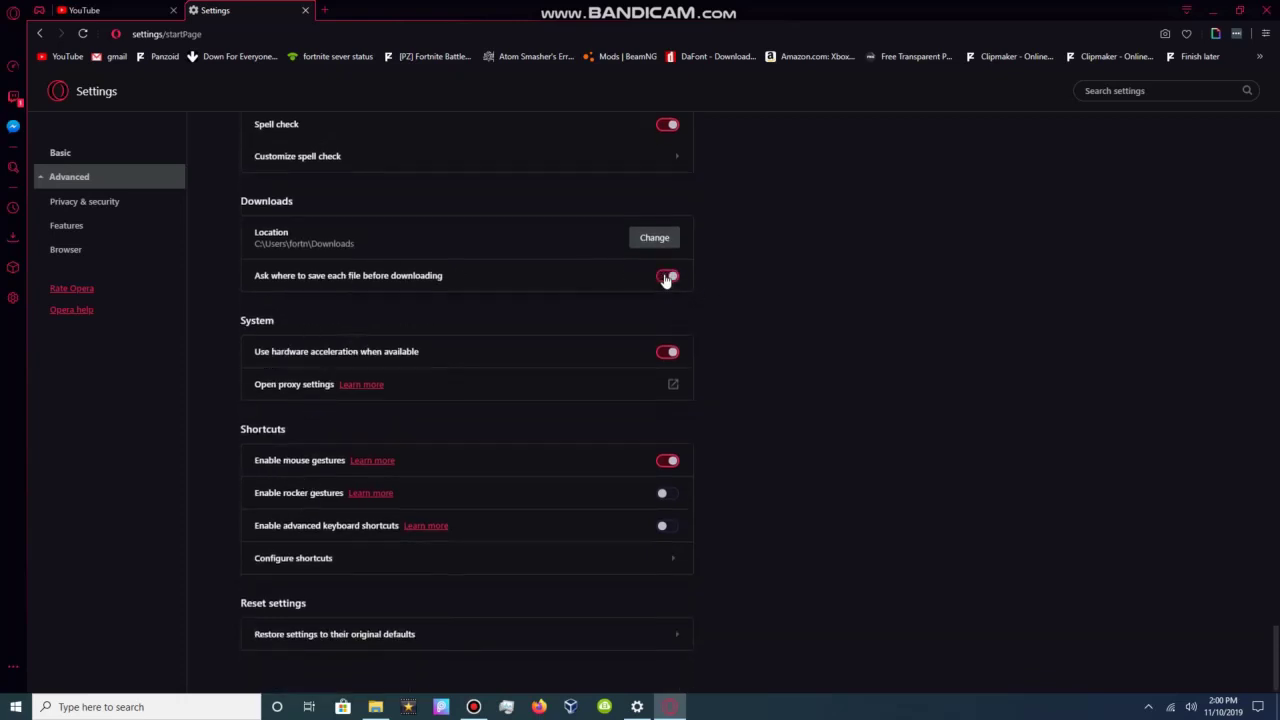
# Examine the Features settings, including battery saver, My Flow, Crypto Wallet and the search pop-up, through to the reset option
pyautogui.click(67, 228)
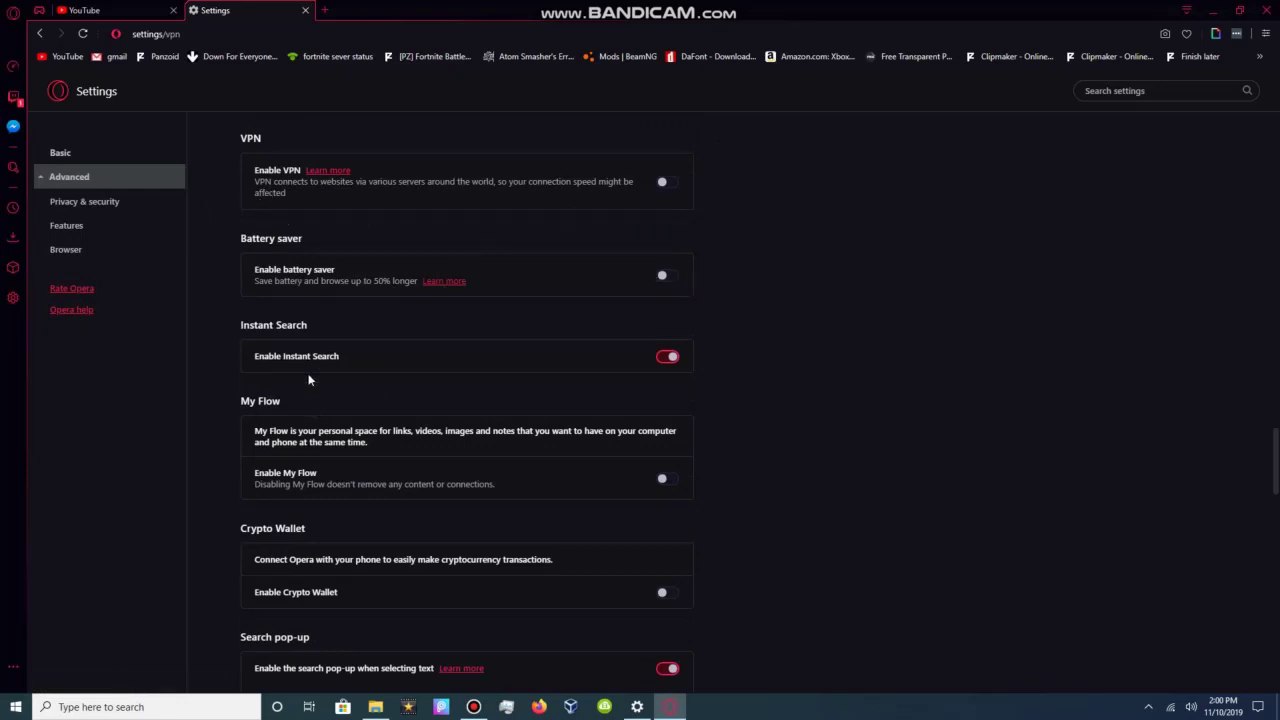
pyautogui.scroll(-1, 314, 360)
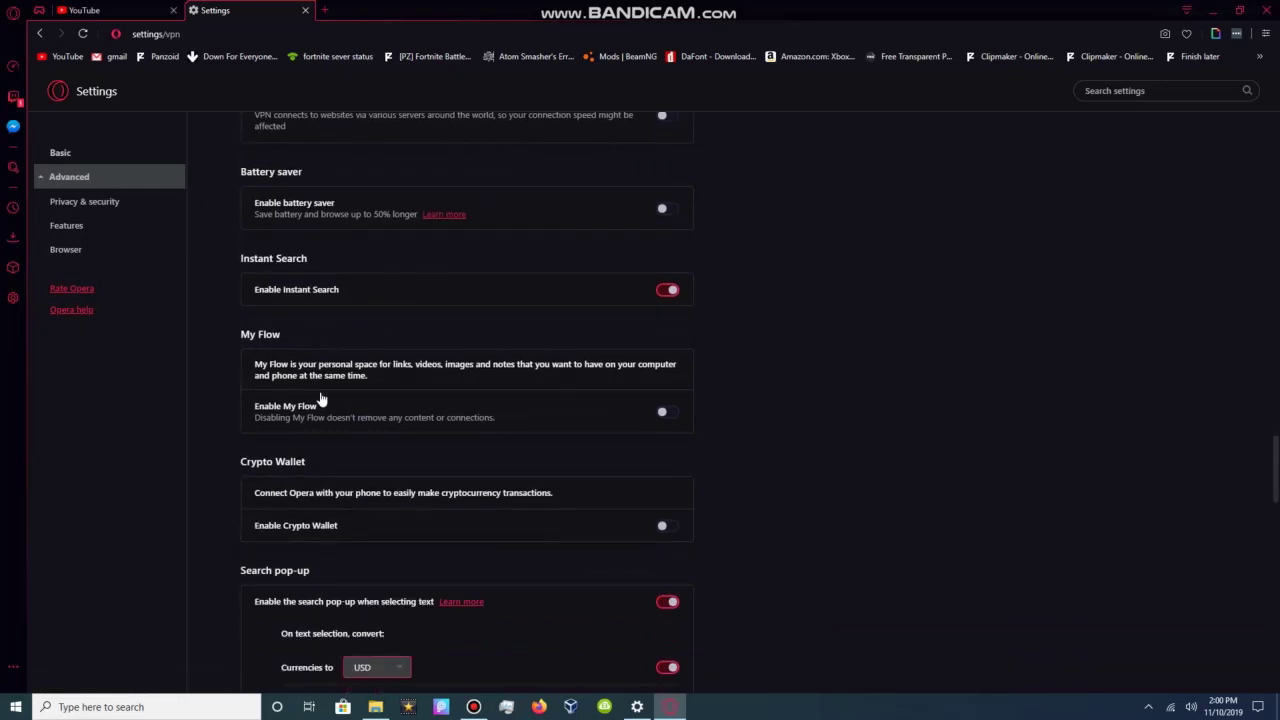
pyautogui.scroll(-2, 330, 400)
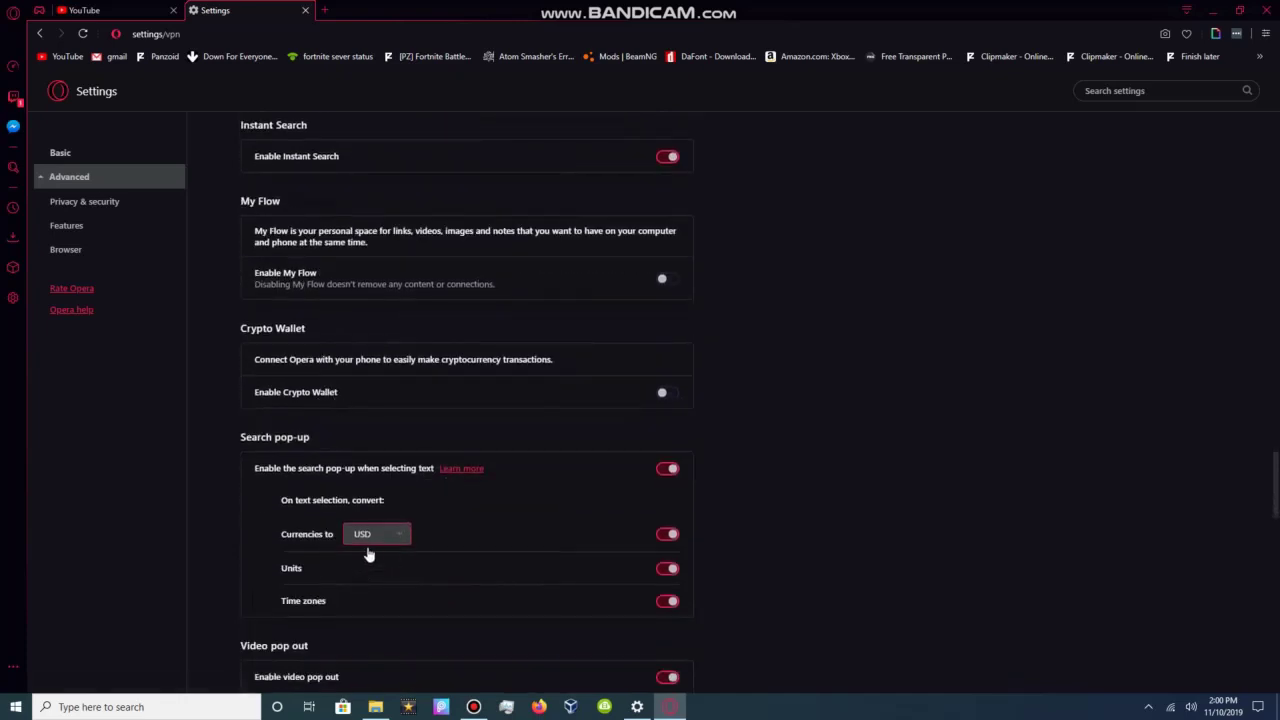
pyautogui.scroll(-5, 366, 552)
pyautogui.scroll(-15, 366, 548)
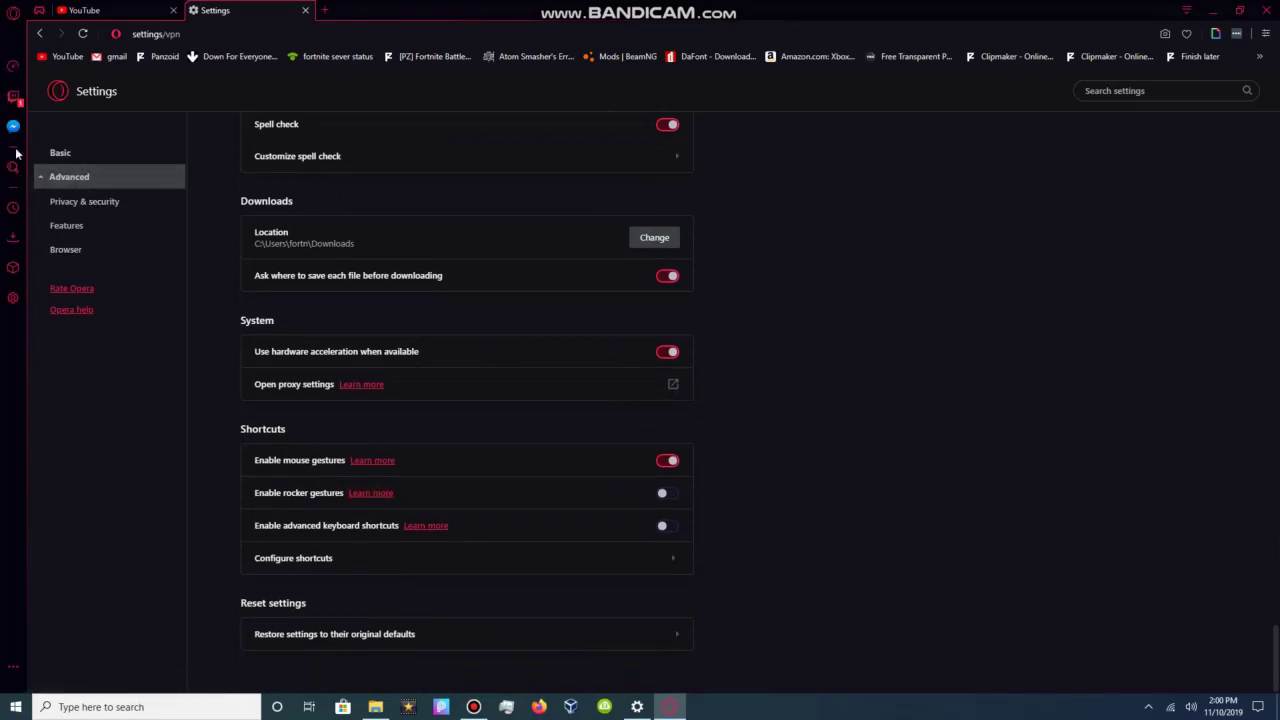
# Check the YouTube and Settings tabs and open a new Speed Dial tab
pyautogui.click(115, 10)
pyautogui.click(243, 8)
pyautogui.click(324, 10)
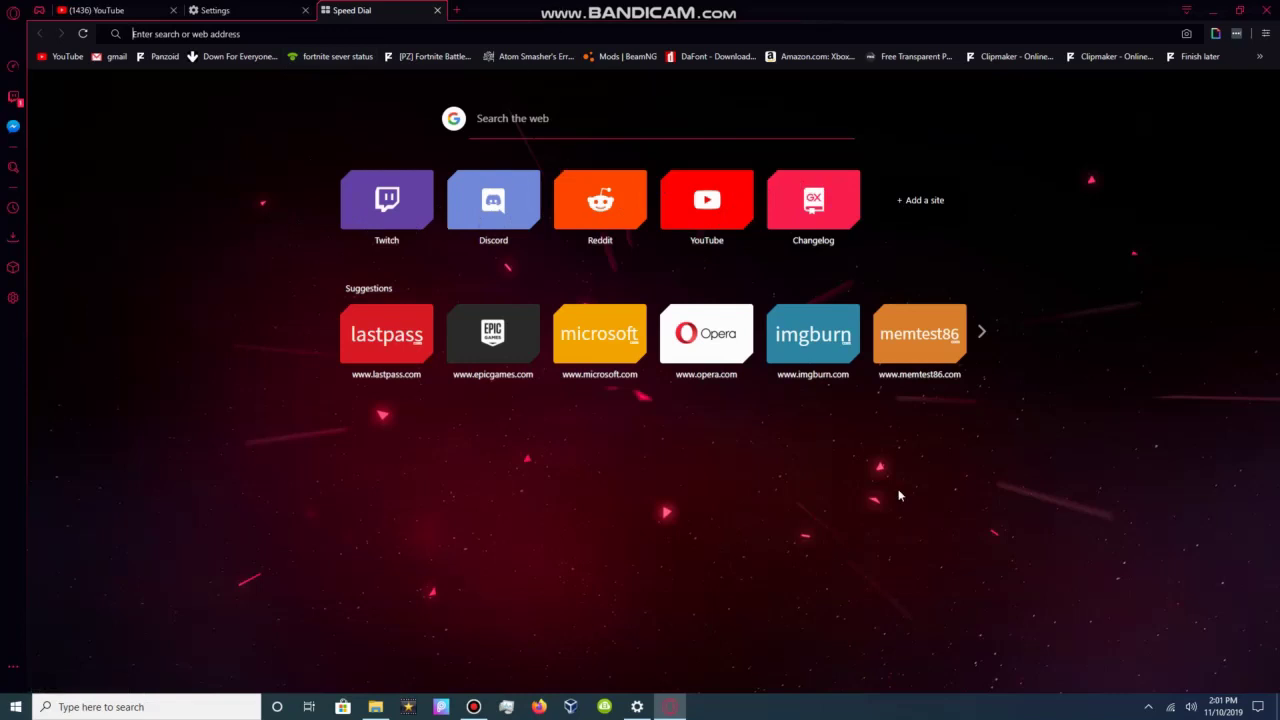
# Hide the imgburn and memtest86 entries from the Speed Dial suggestions so they are not shown again
pyautogui.rightClick(830, 350)
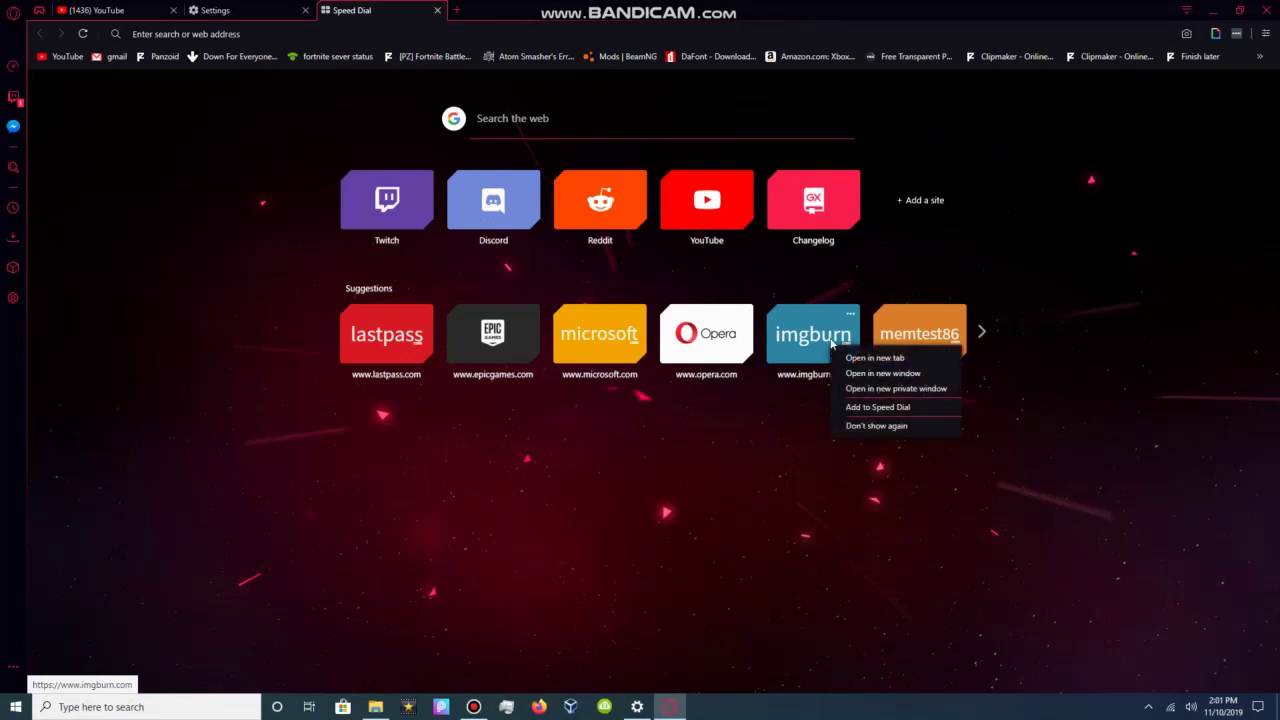
pyautogui.click(870, 426)
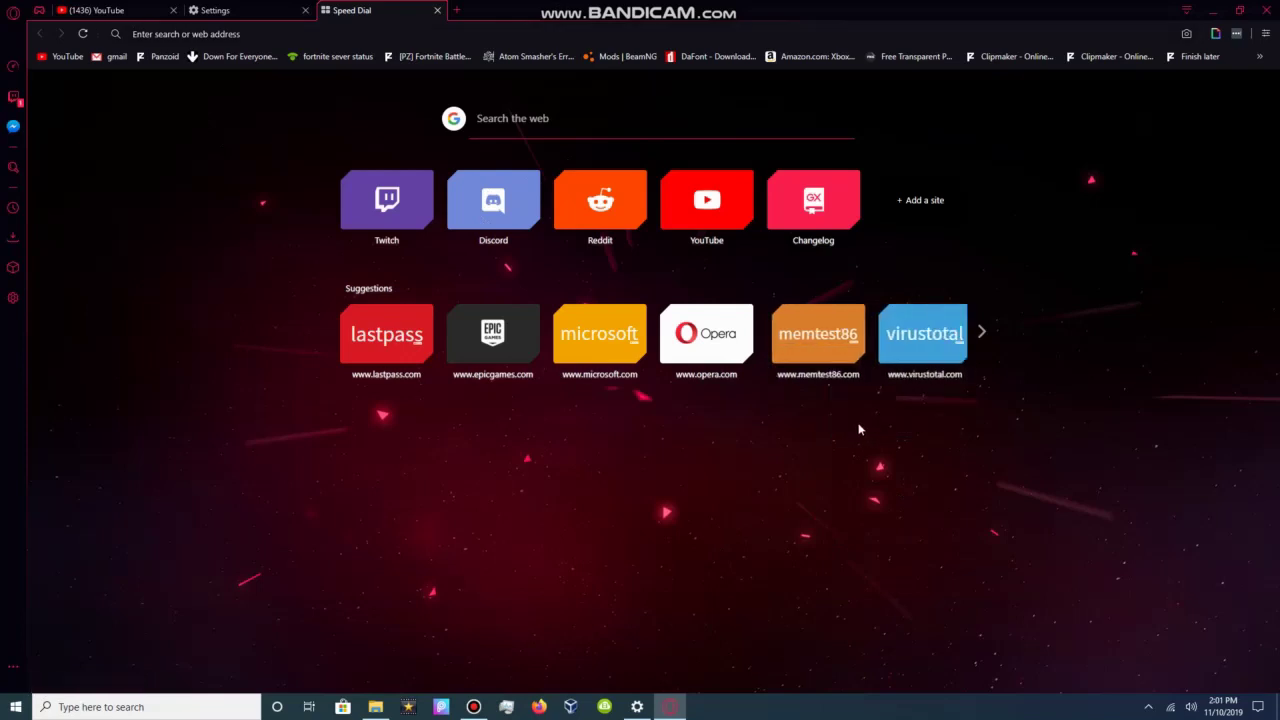
pyautogui.rightClick(906, 333)
pyautogui.click(877, 503)
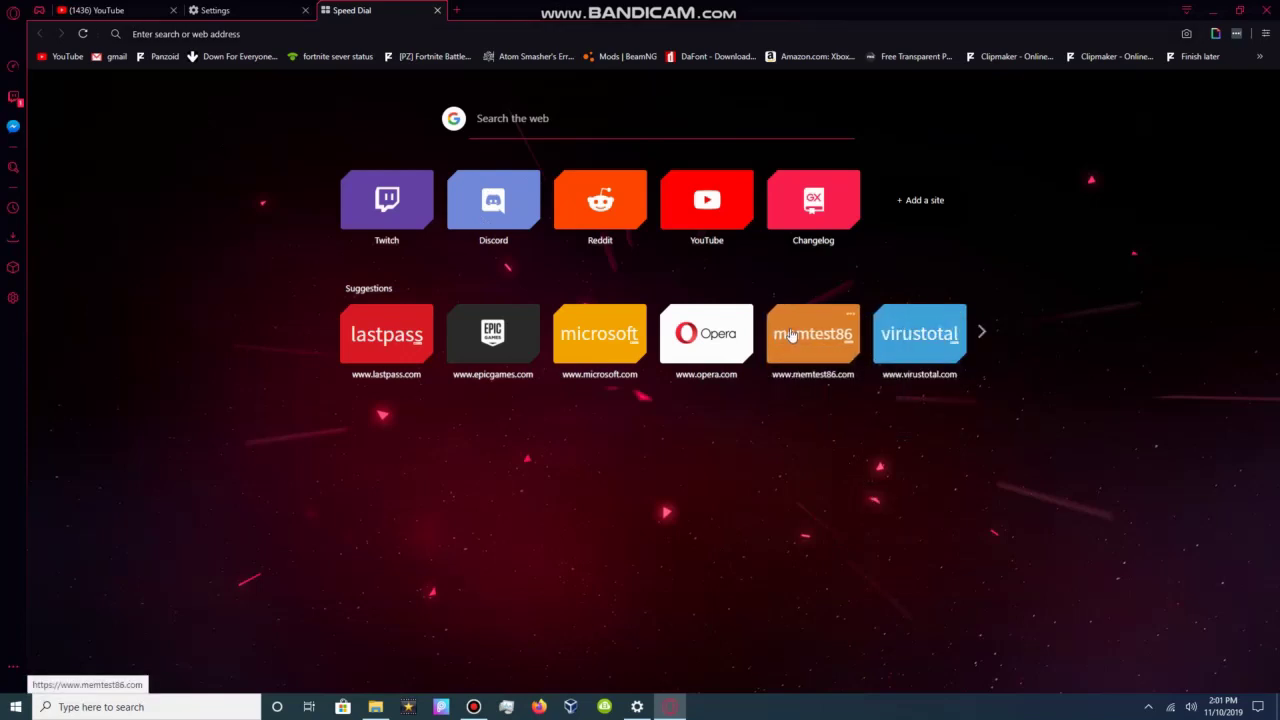
pyautogui.rightClick(793, 334)
pyautogui.click(833, 410)
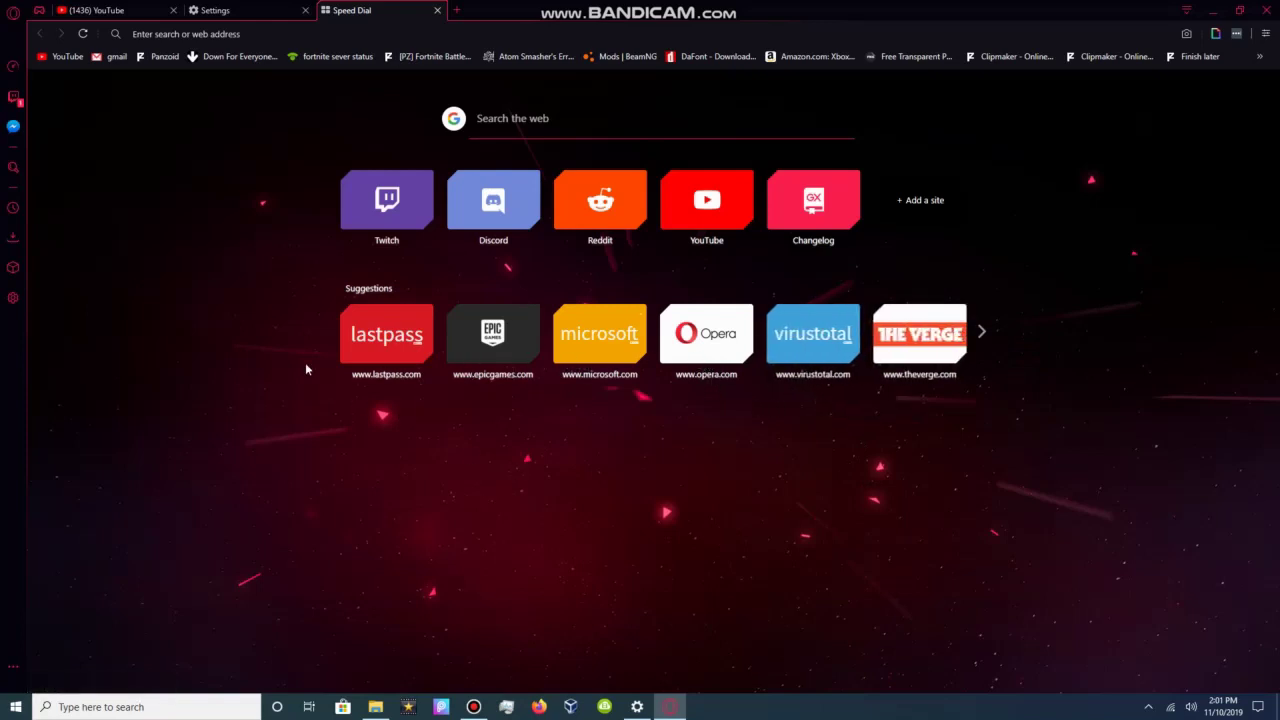
# Open GX Control in the sidebar and try pinning and unpinning its panel
pyautogui.click(15, 67)
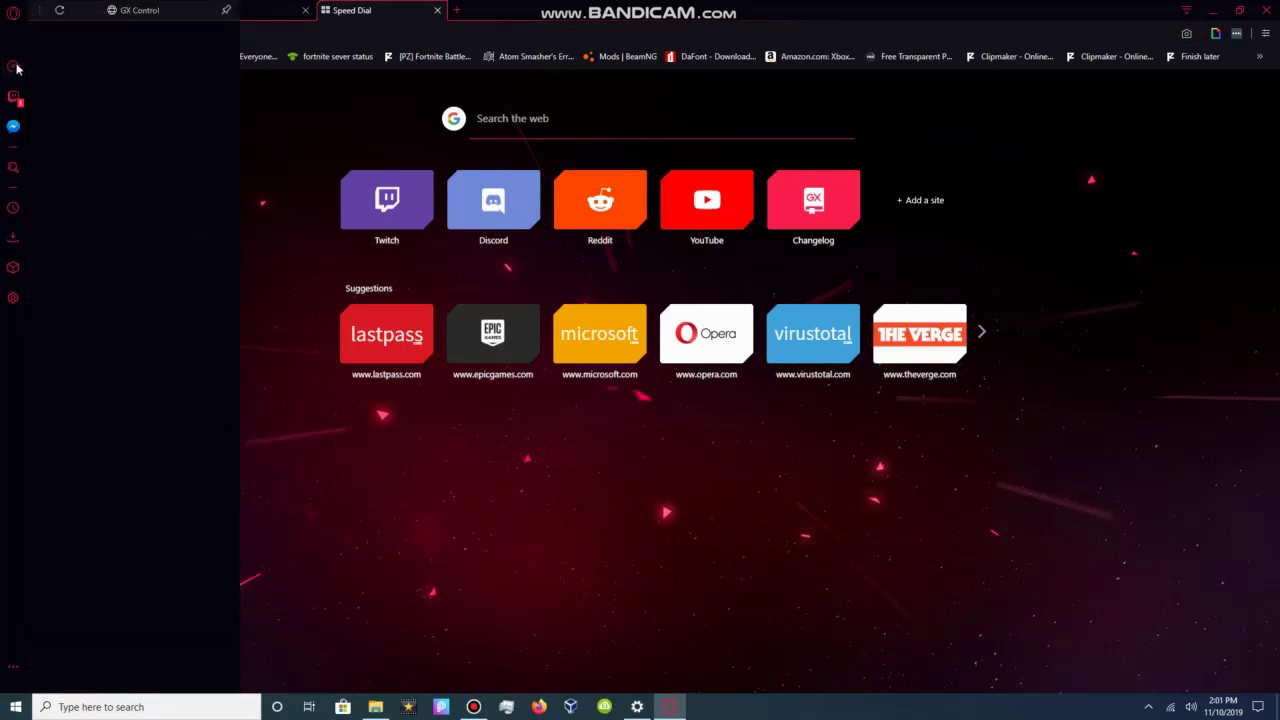
pyautogui.click(225, 12)
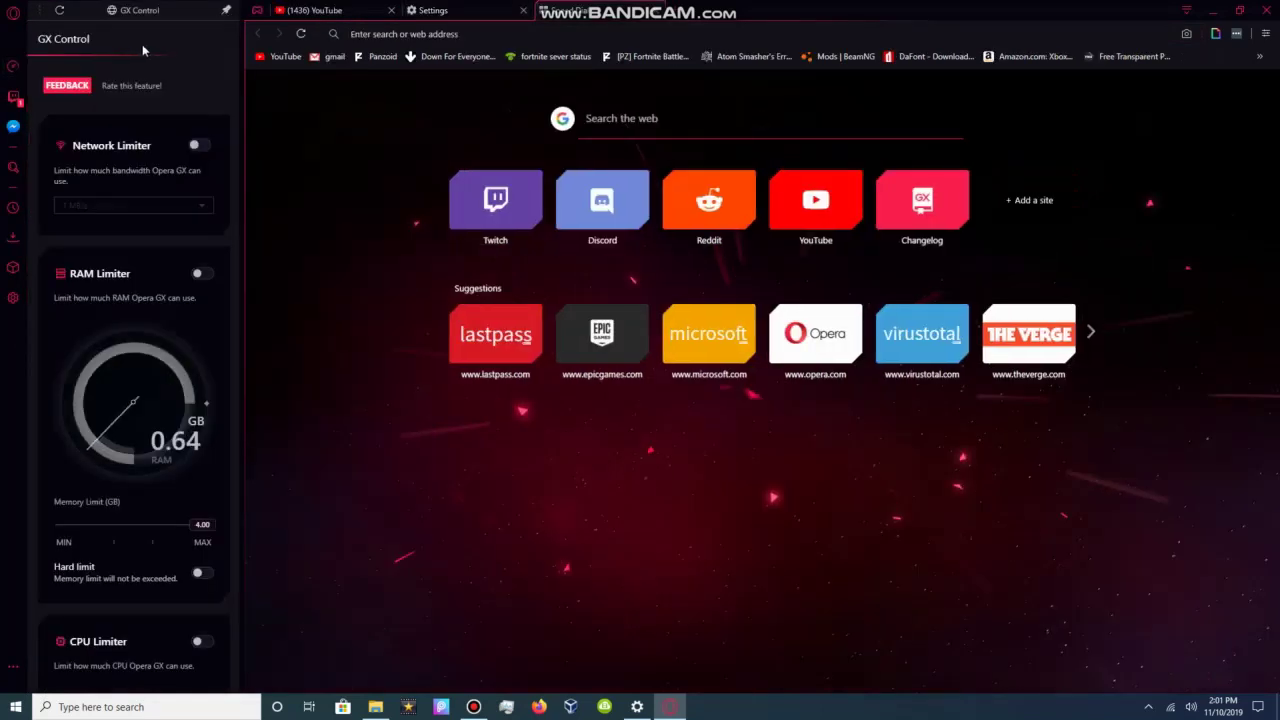
pyautogui.click(225, 12)
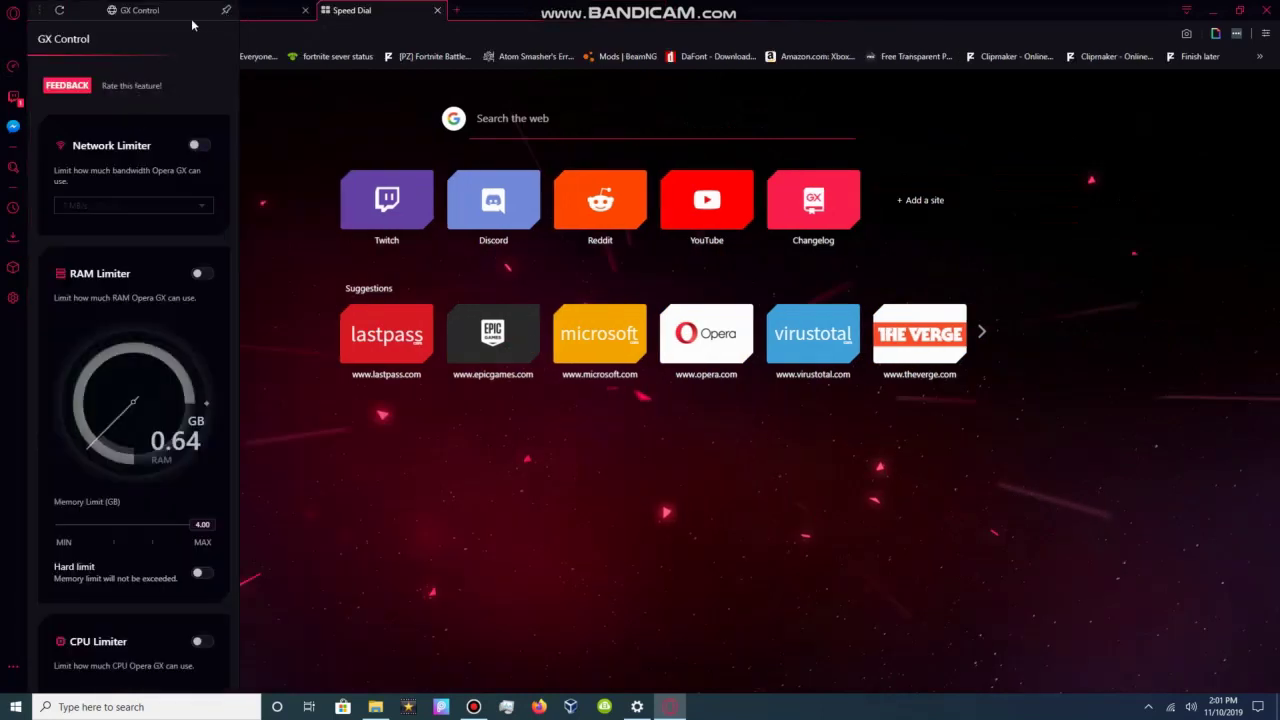
# Try switching the Network Limiter on and off several times in GX Control, leaving it off
pyautogui.click(198, 147)
pyautogui.click(199, 149)
pyautogui.click(199, 150)
pyautogui.click(199, 148)
pyautogui.click(199, 148)
pyautogui.click(199, 148)
# Turn on the CPU Limiter, try a processor limit of 25%, restore it to 100% and turn the limiter off
pyautogui.scroll(-3, 201, 298)
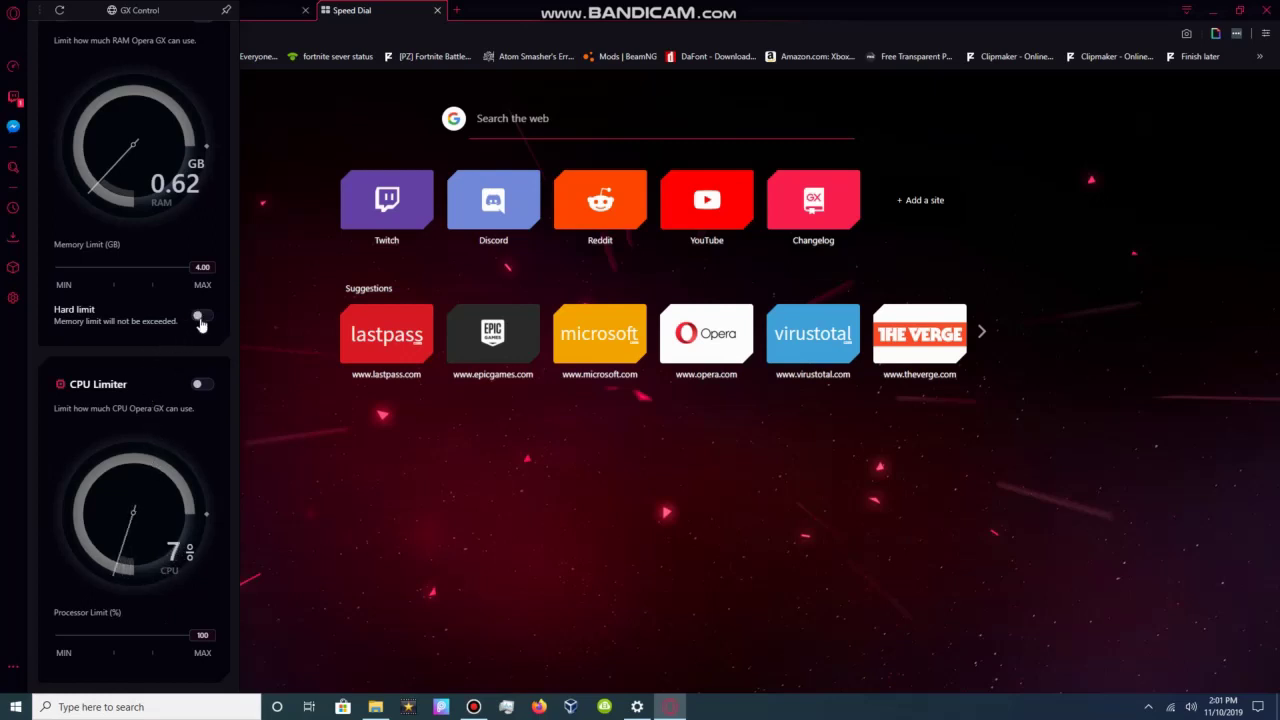
pyautogui.scroll(1, 218, 289)
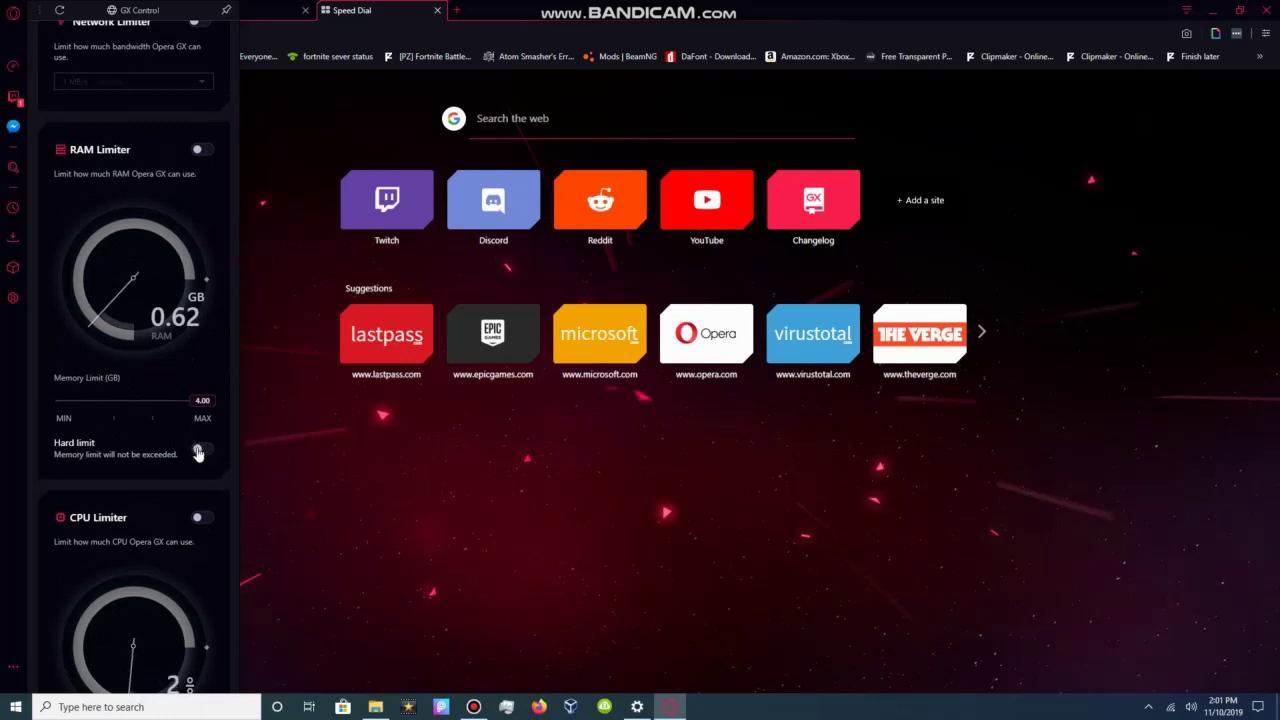
pyautogui.scroll(-2, 205, 480)
pyautogui.click(201, 386)
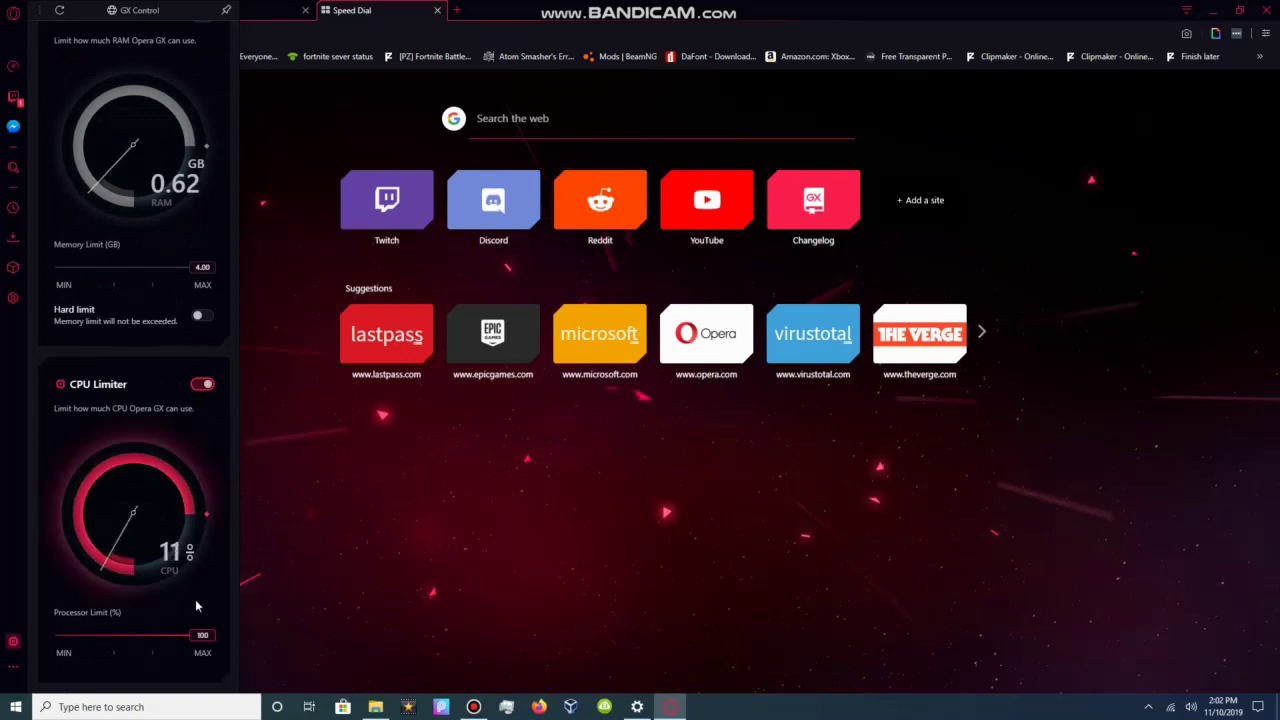
pyautogui.moveTo(203, 653); pyautogui.dragTo(48, 655)
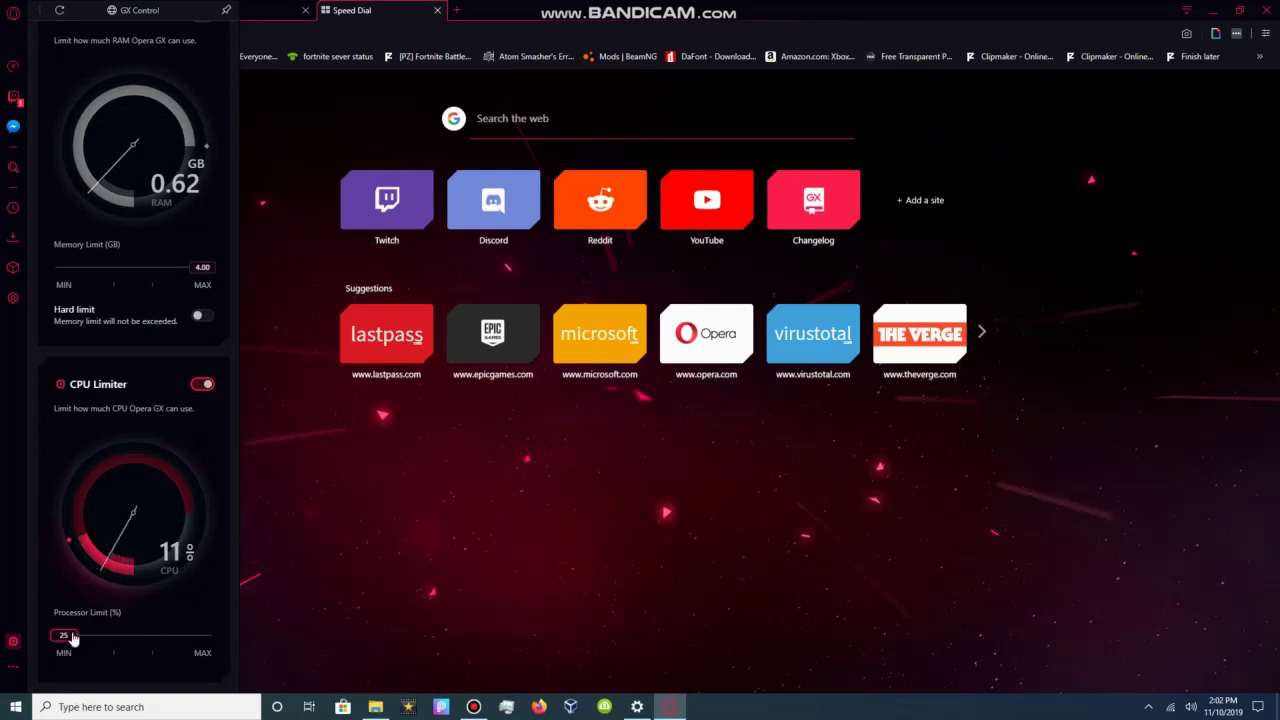
pyautogui.moveTo(72, 638); pyautogui.dragTo(203, 633)
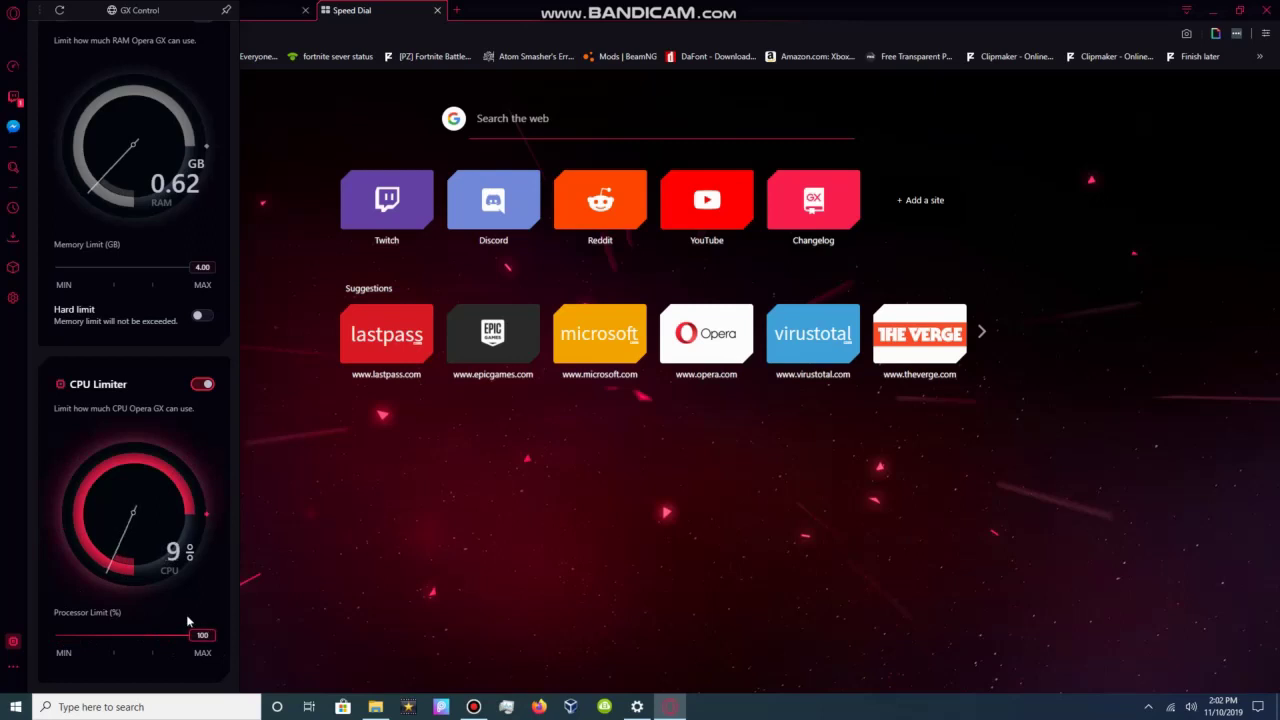
pyautogui.click(208, 388)
# Examine the RAM Limiter and its memory limit slider, keeping the limit at 4.00 GB
pyautogui.scroll(3, 171, 549)
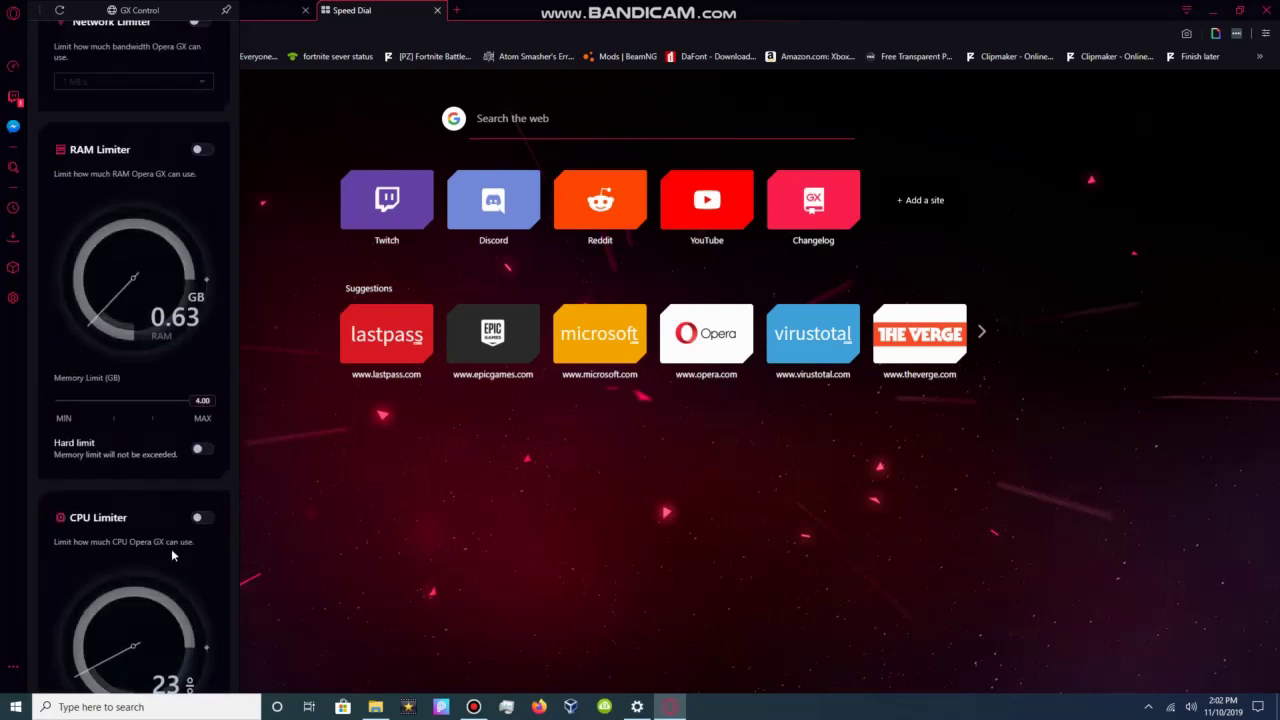
pyautogui.scroll(-3, 165, 540)
pyautogui.moveTo(192, 268)
pyautogui.mouseDown()
pyautogui.moveTo(52, 275)
pyautogui.moveTo(205, 268)
pyautogui.mouseUp()
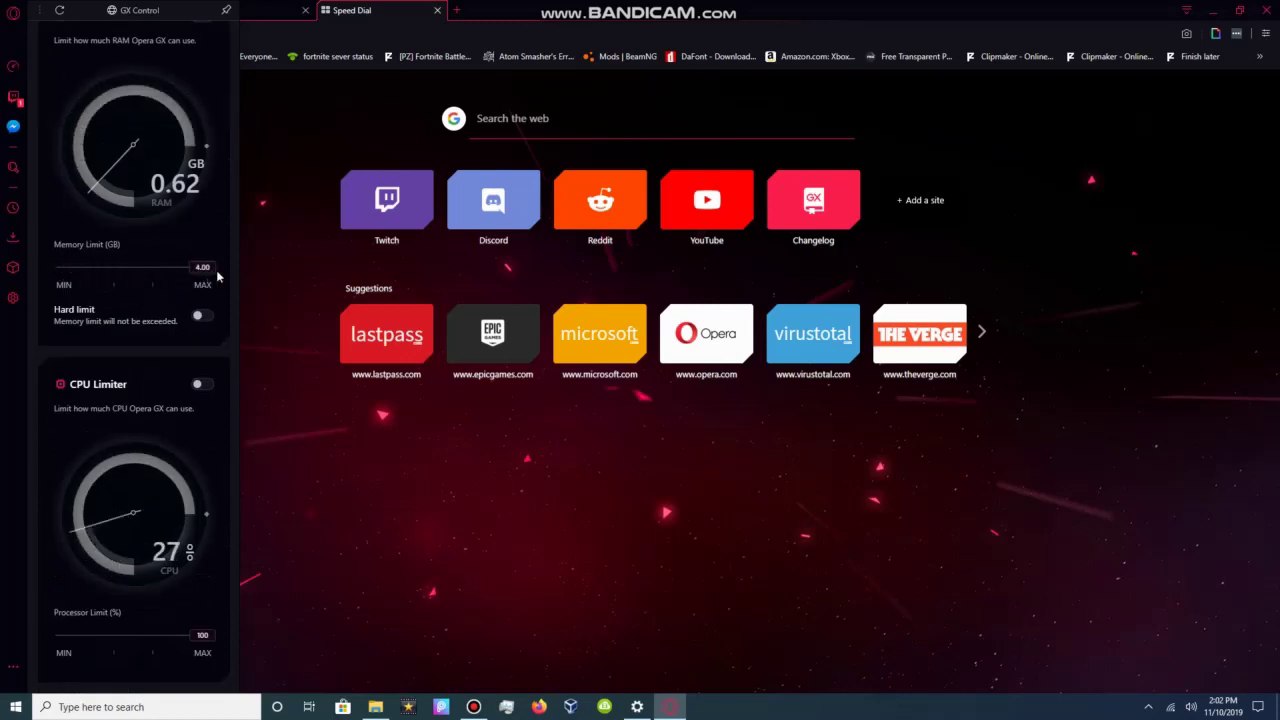
# Switch to Task Manager to check how much CPU and memory Opera GX uses
pyautogui.scroll(3, 131, 324)
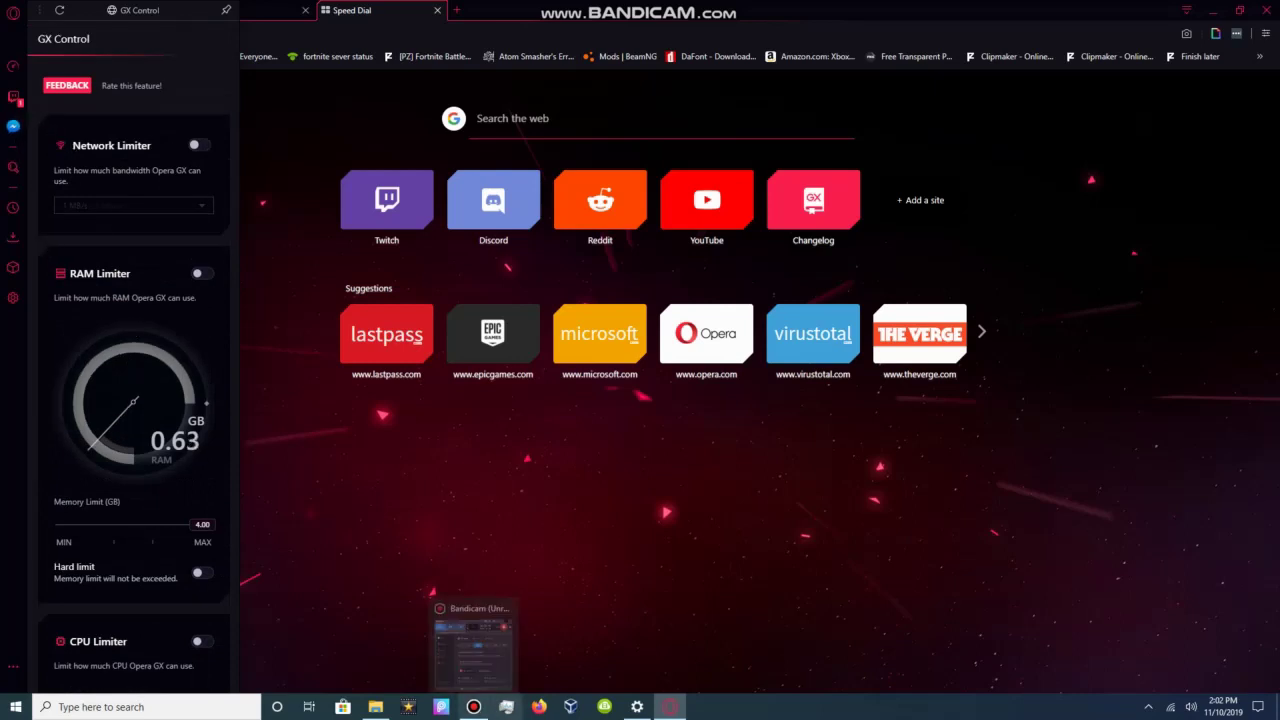
pyautogui.click(512, 708)
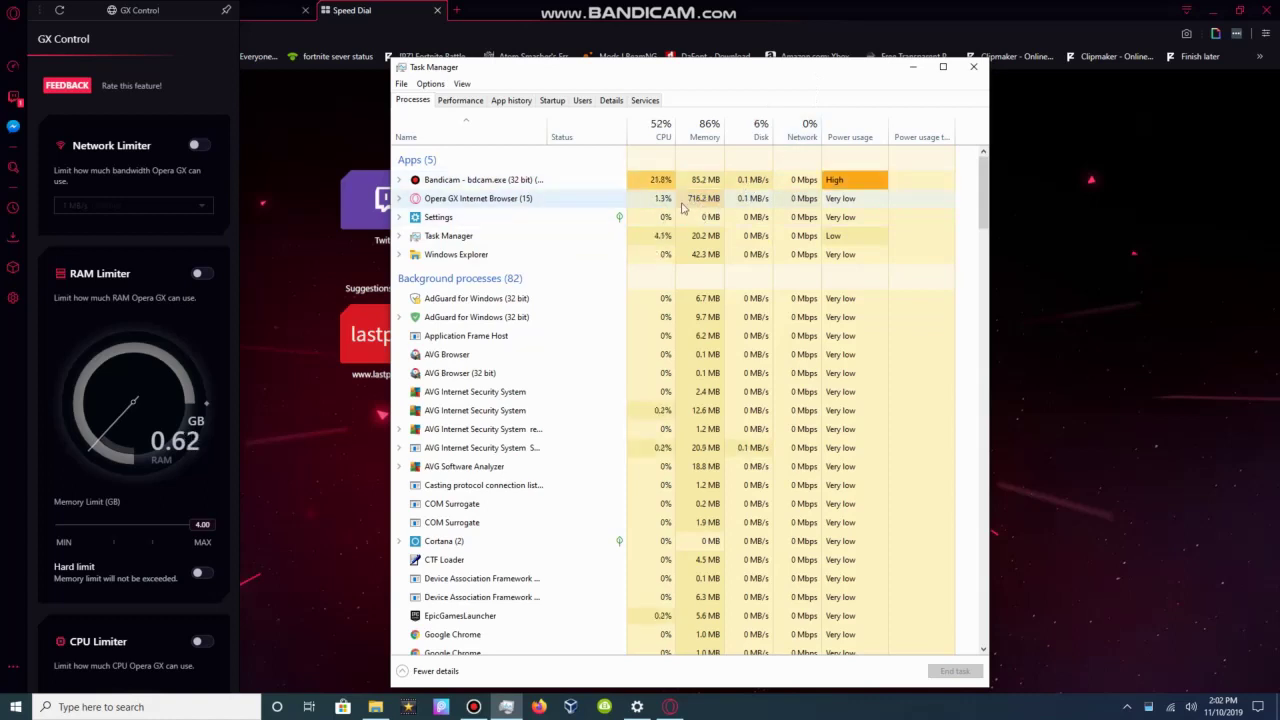
# Minimize Task Manager and check the elapsed recording time in Bandicam, returning to the Speed Dial page
pyautogui.click(912, 67)
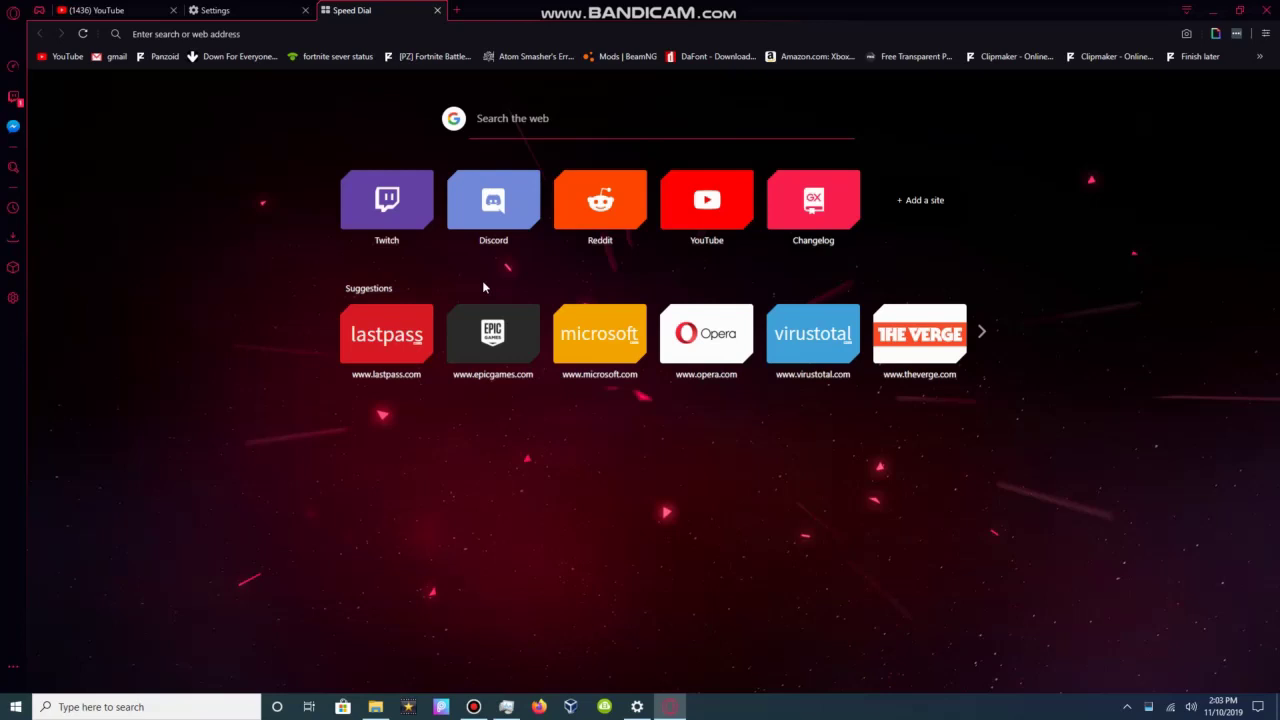
pyautogui.click(490, 714)
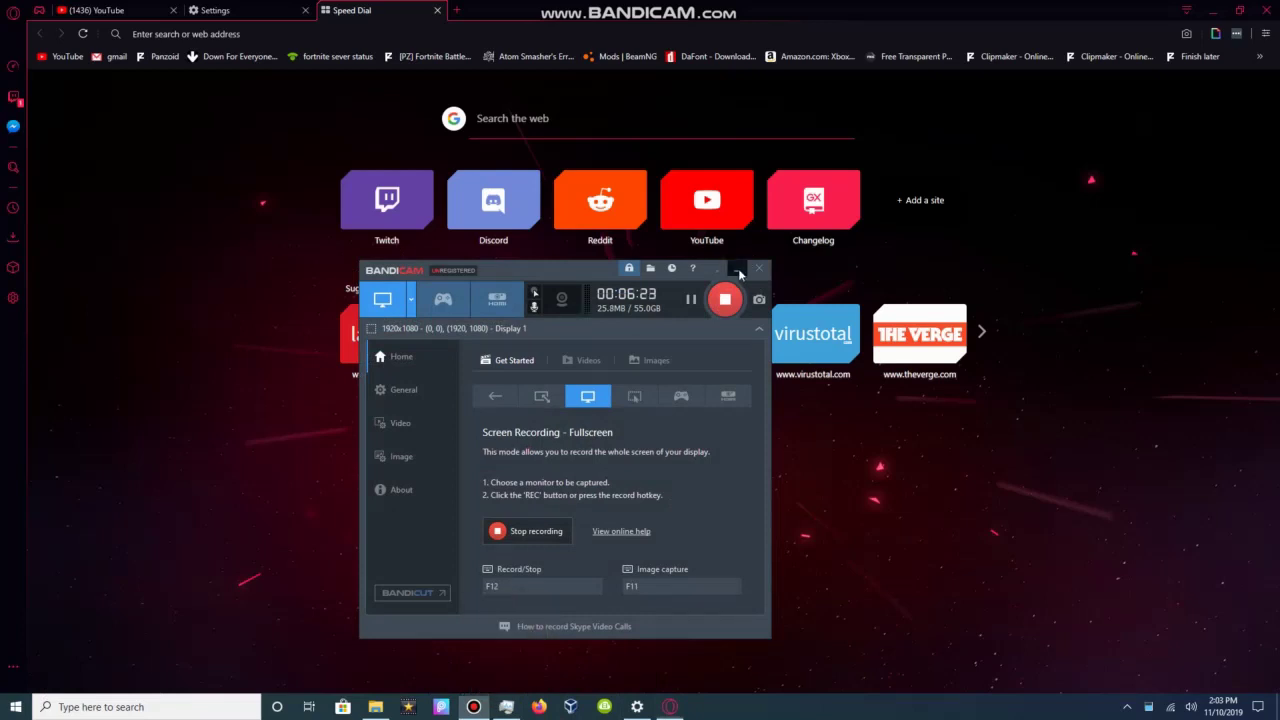
pyautogui.click(738, 271)
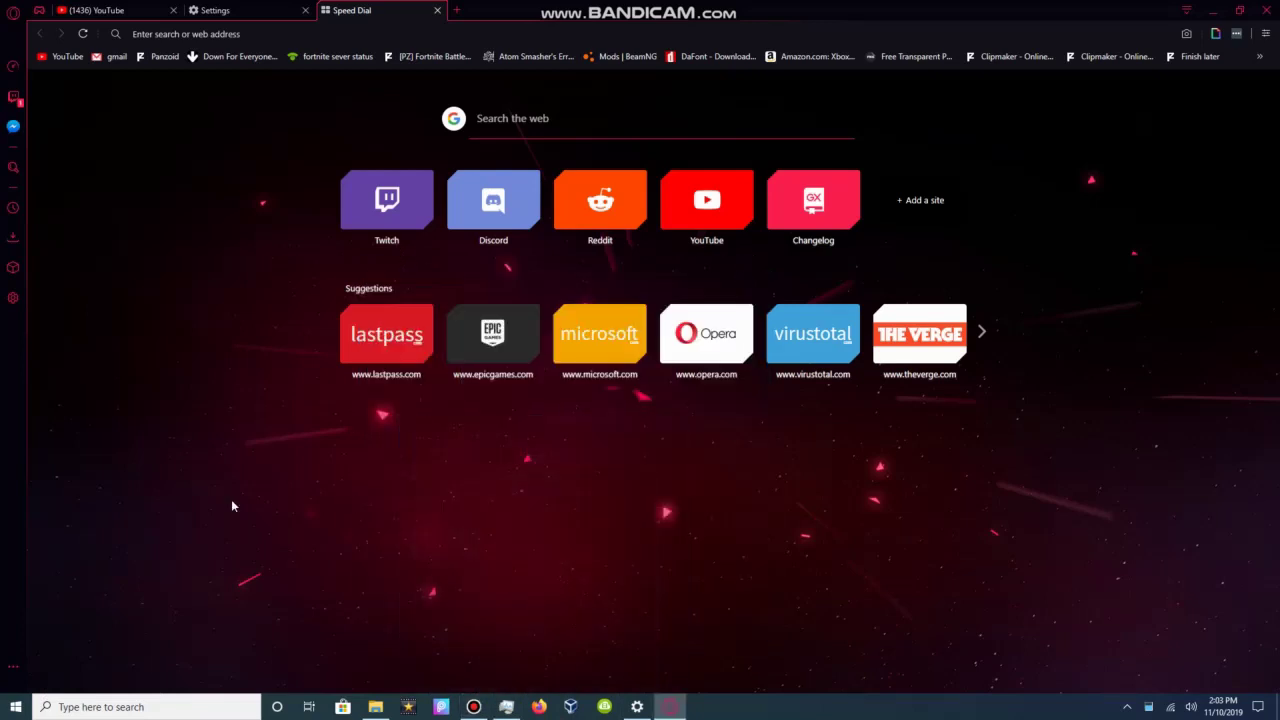
# Review the Network, RAM and CPU limiters in GX Control again, keeping the processor limit at 100%
pyautogui.click(13, 67)
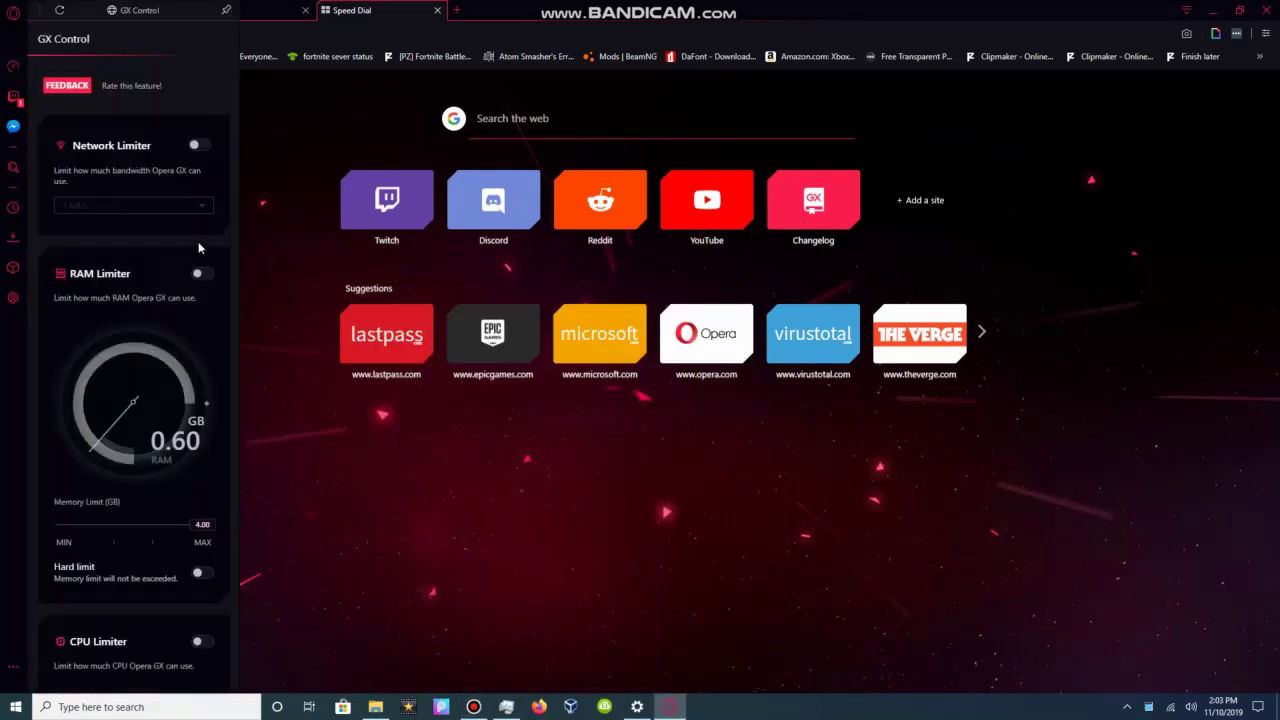
pyautogui.scroll(-3, 57, 346)
pyautogui.scroll(-1, 93, 612)
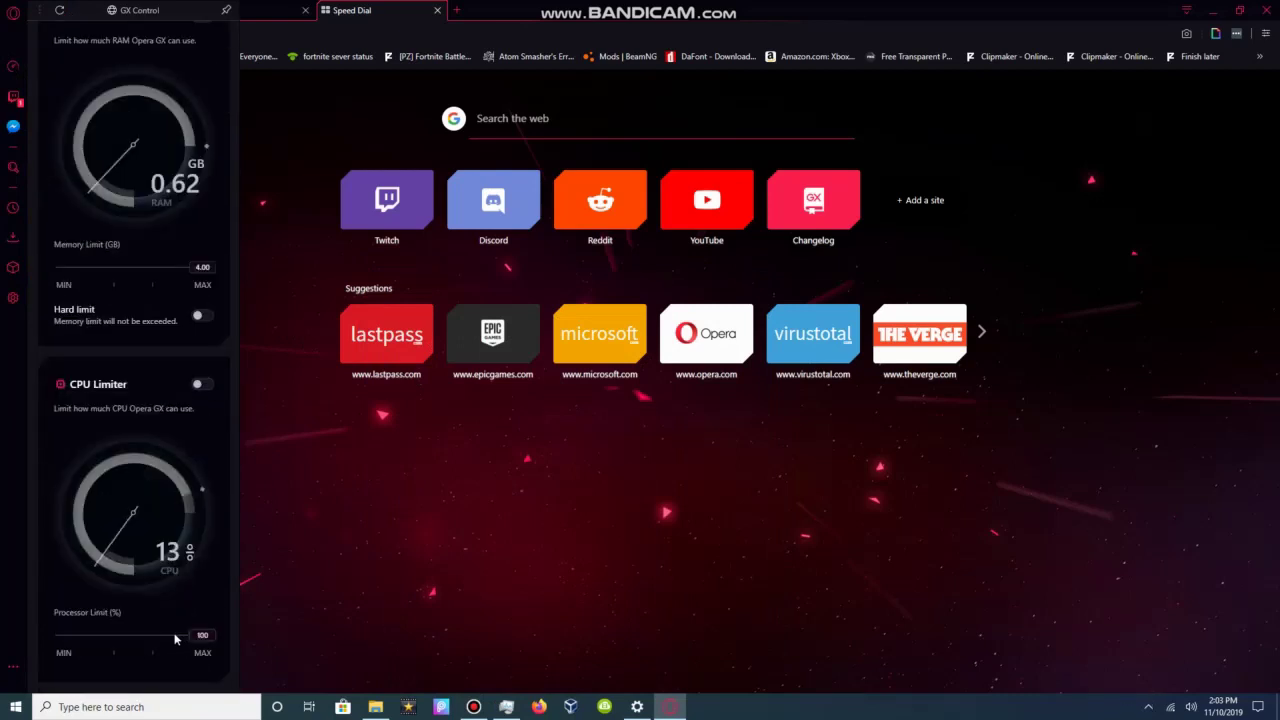
pyautogui.moveTo(190, 635); pyautogui.dragTo(58, 637)
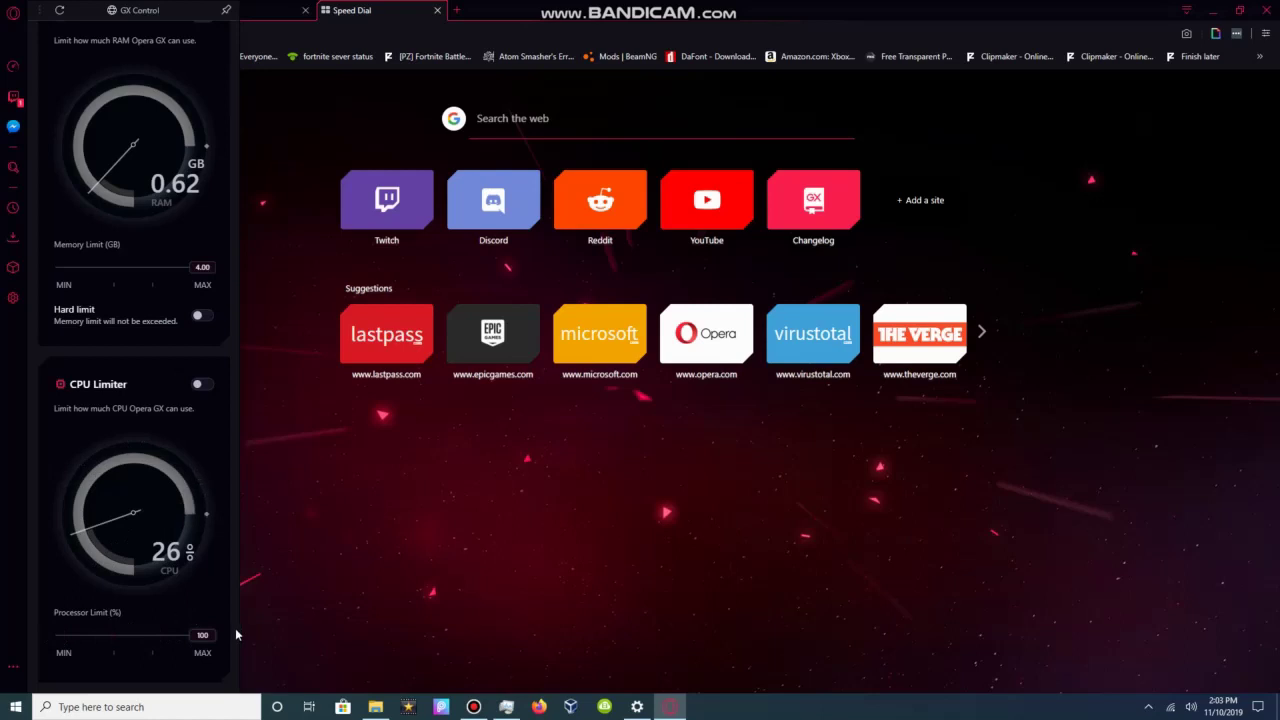
pyautogui.scroll(5, 177, 620)
pyautogui.scroll(-1, 171, 590)
pyautogui.scroll(1, 177, 571)
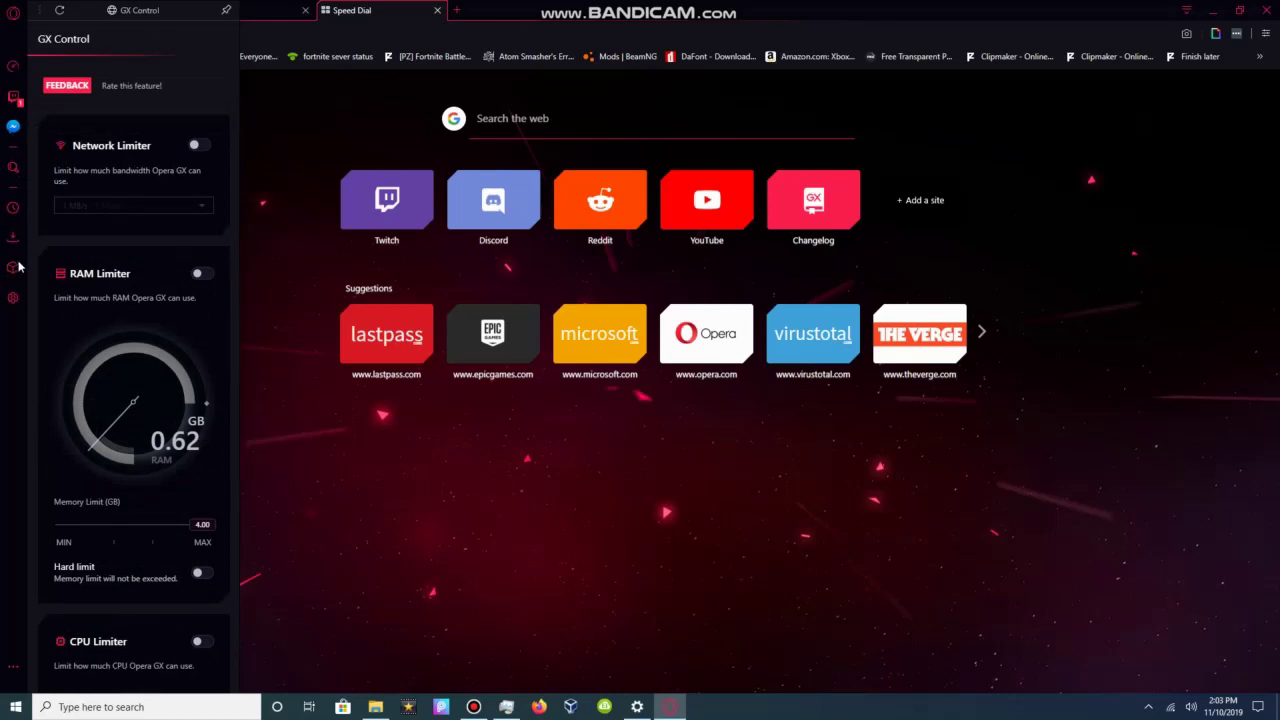
# Examine the browser settings from Privacy and security down to Reset settings and back up to Wallpapers, closing the extra Settings tab
pyautogui.click(16, 300)
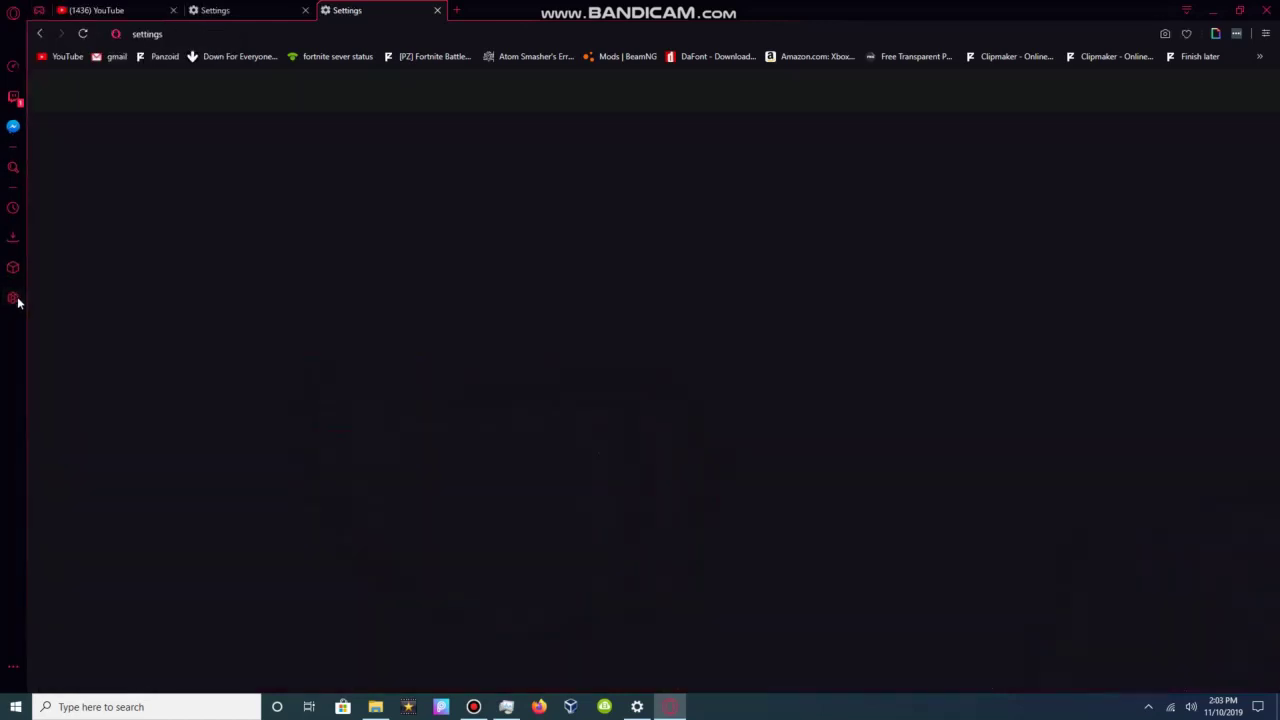
pyautogui.click(438, 10)
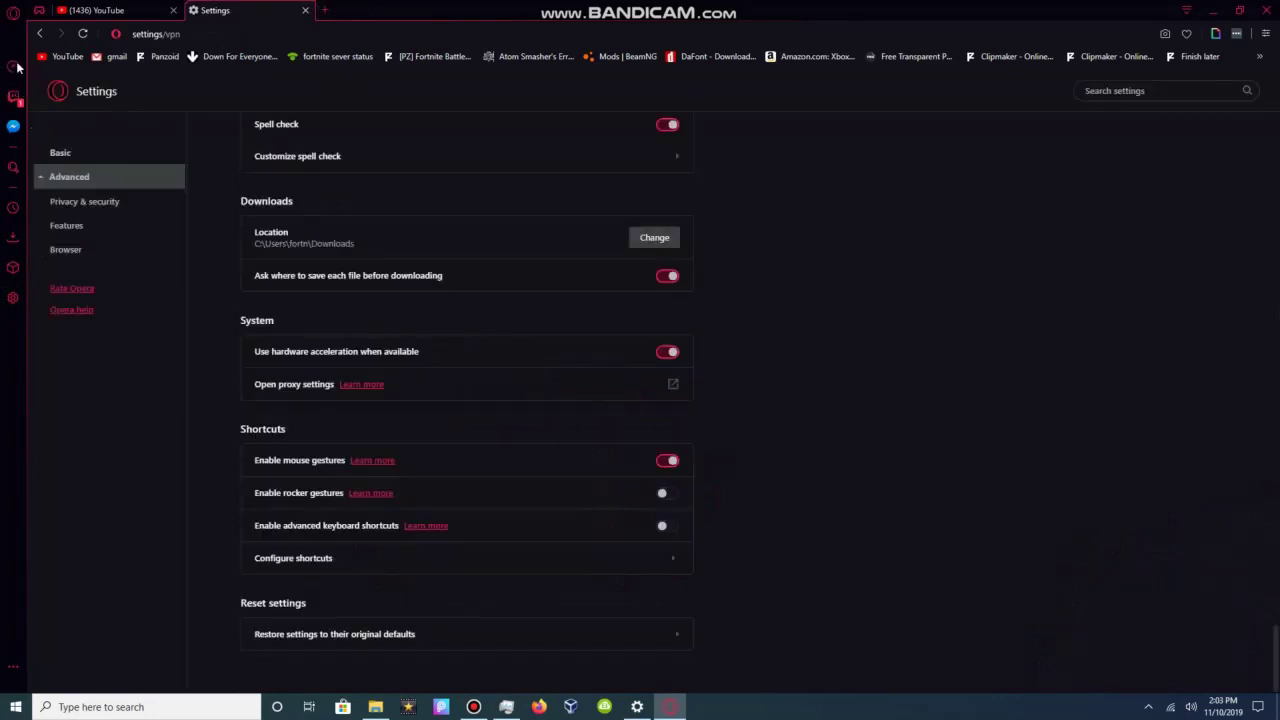
pyautogui.click(14, 67)
pyautogui.click(99, 209)
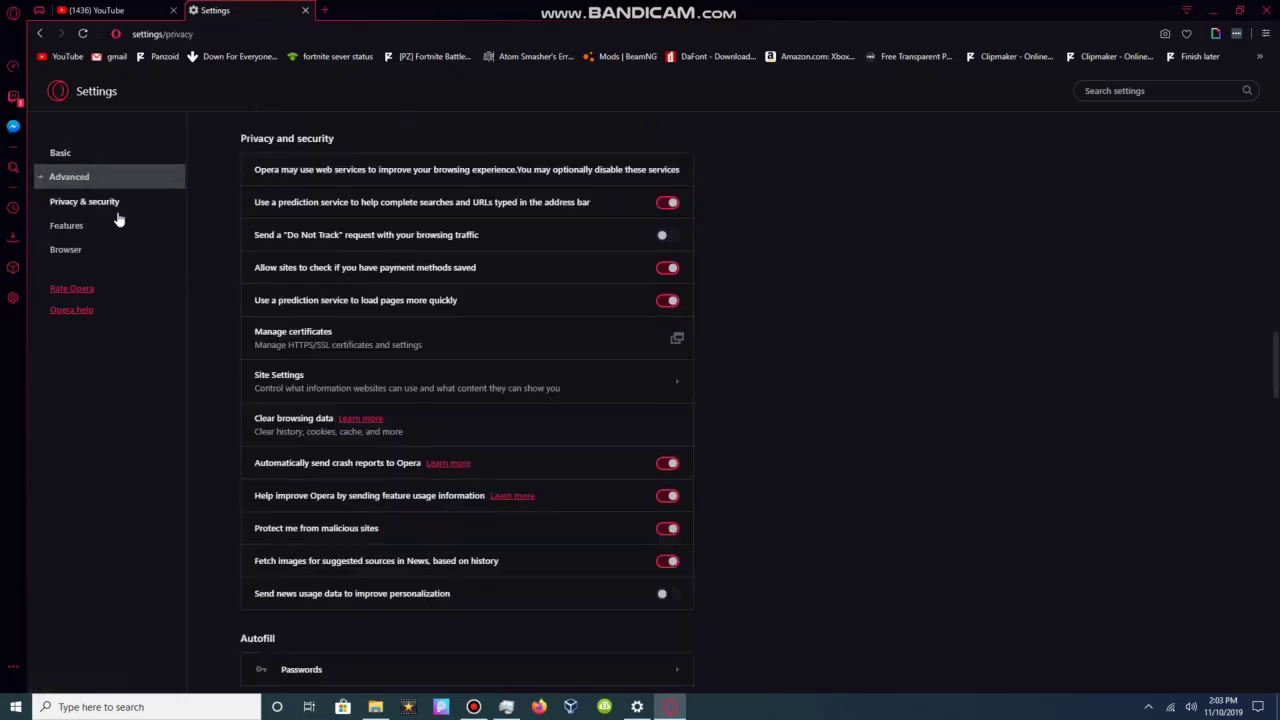
pyautogui.scroll(-6, 440, 300)
pyautogui.scroll(-10, 436, 318)
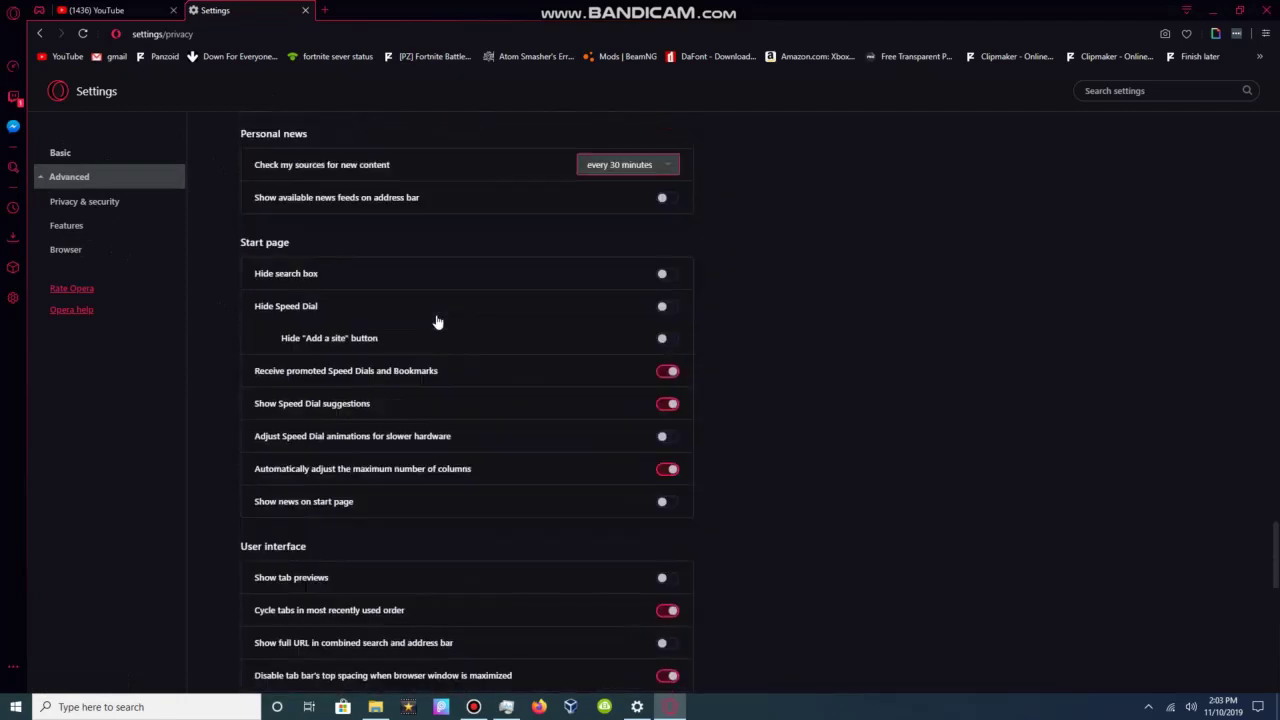
pyautogui.scroll(4, 437, 322)
pyautogui.scroll(1, 437, 322)
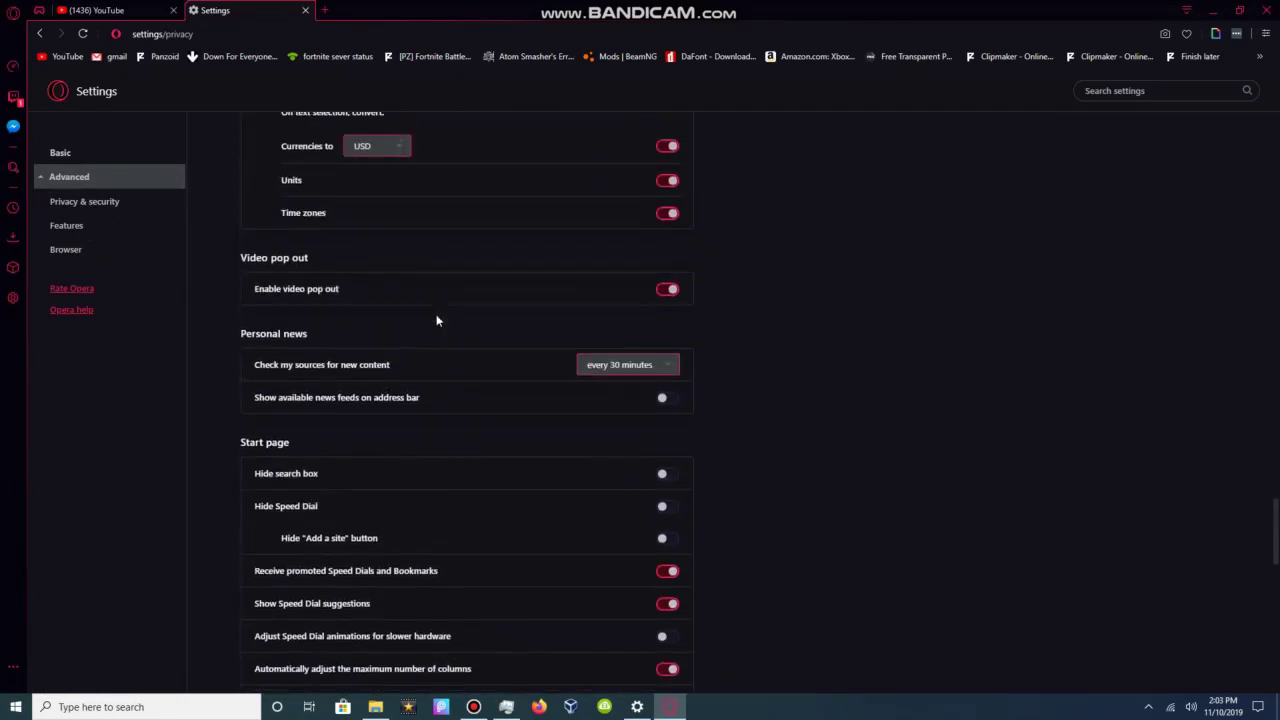
pyautogui.scroll(-10, 437, 310)
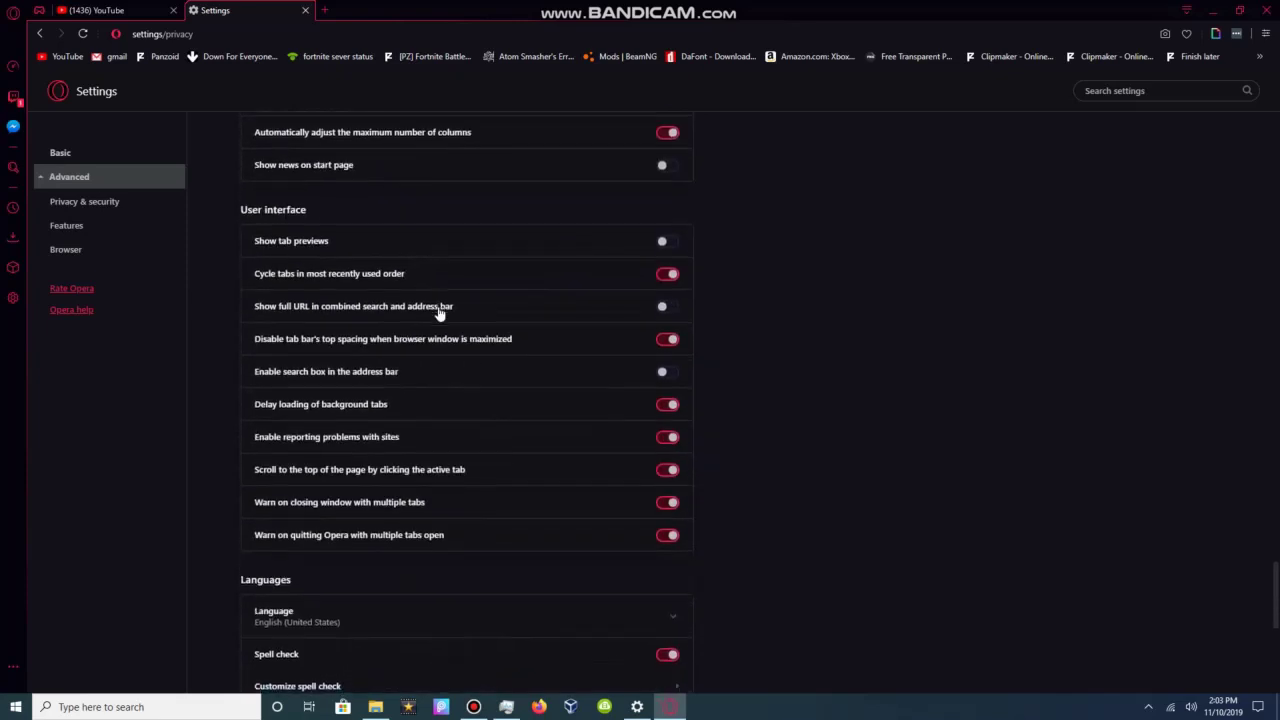
pyautogui.scroll(-1, 438, 313)
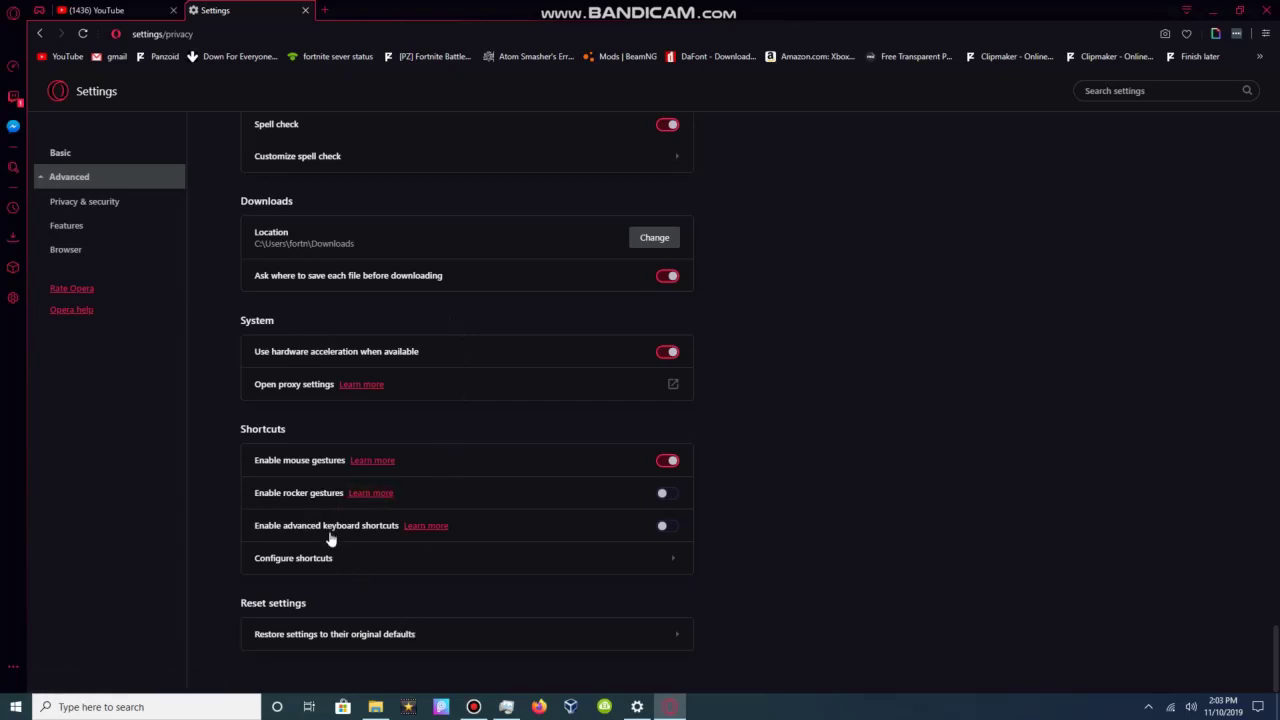
pyautogui.scroll(10, 317, 569)
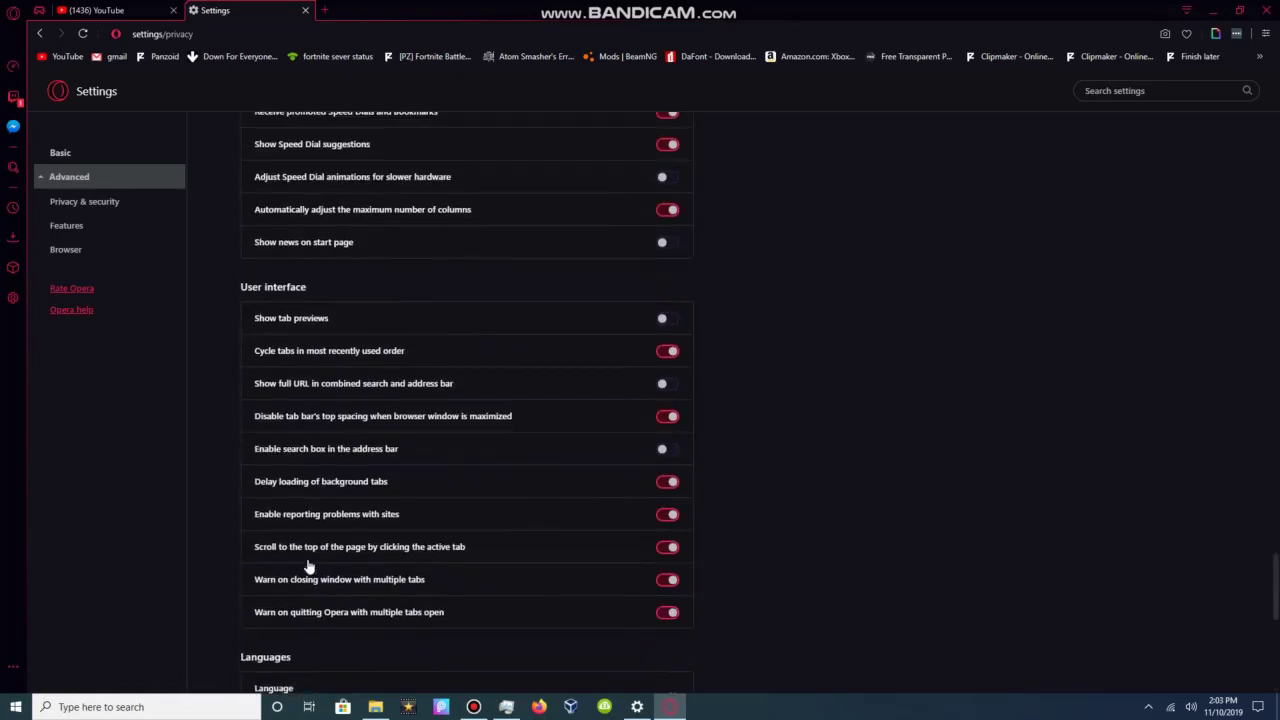
pyautogui.scroll(15, 308, 505)
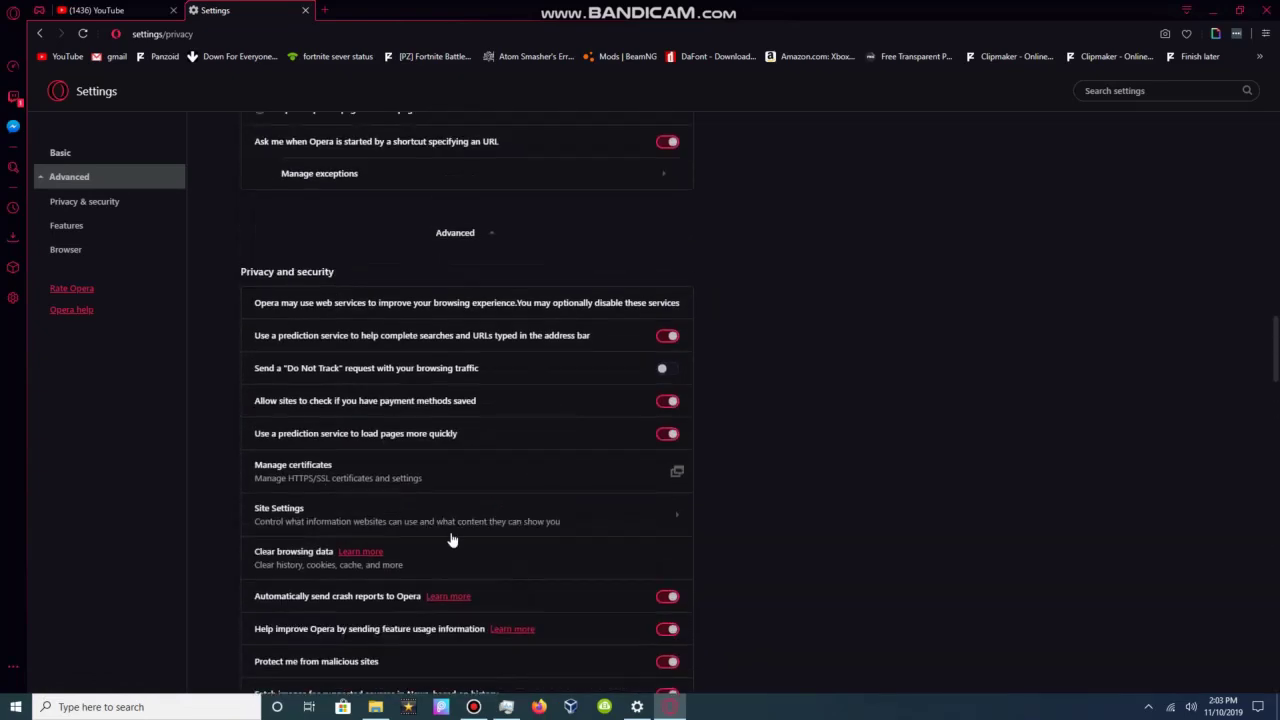
pyautogui.scroll(8, 332, 456)
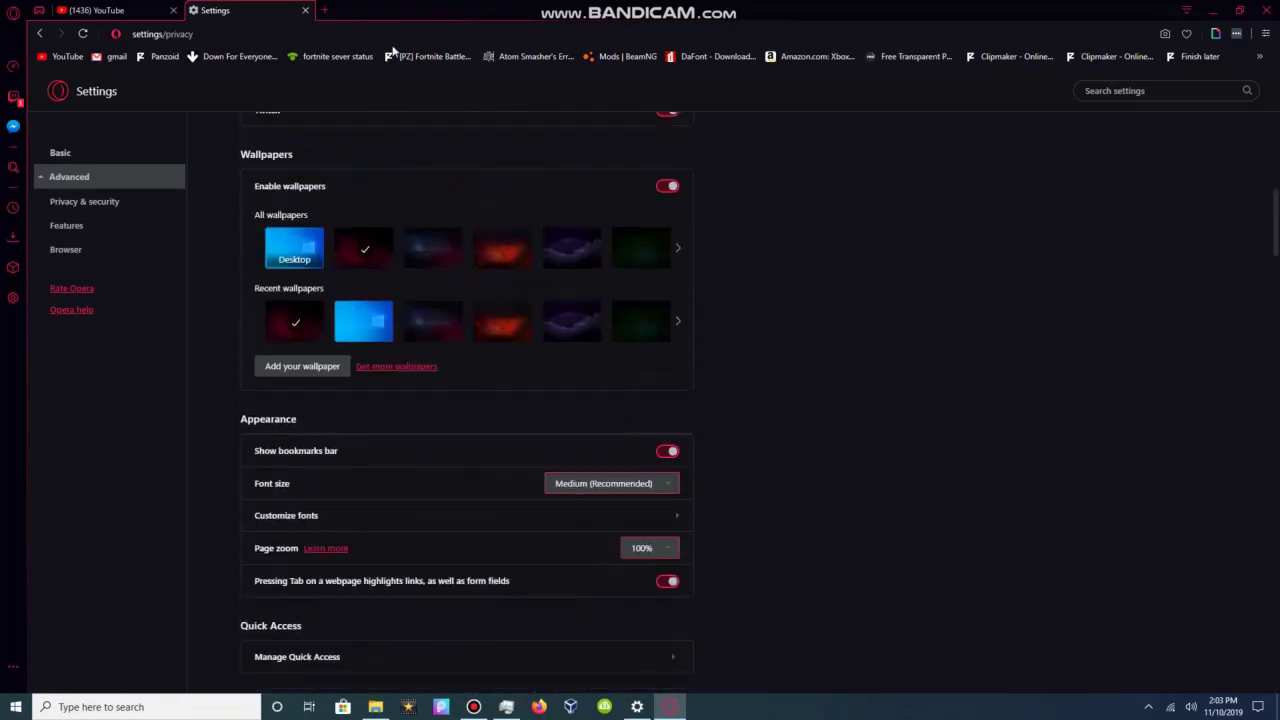
# Search the web in a new tab for "can i get opra gx on my phone"
pyautogui.click(328, 9)
pyautogui.write('c')
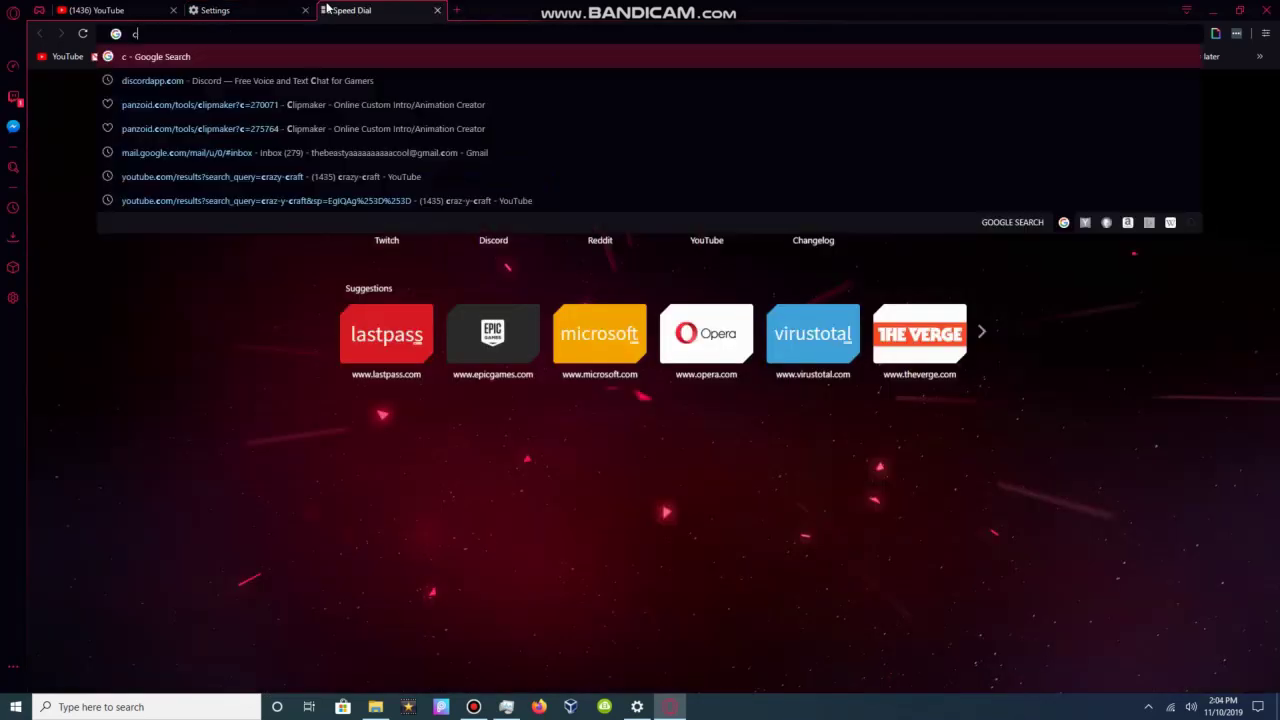
pyautogui.write('an i get')
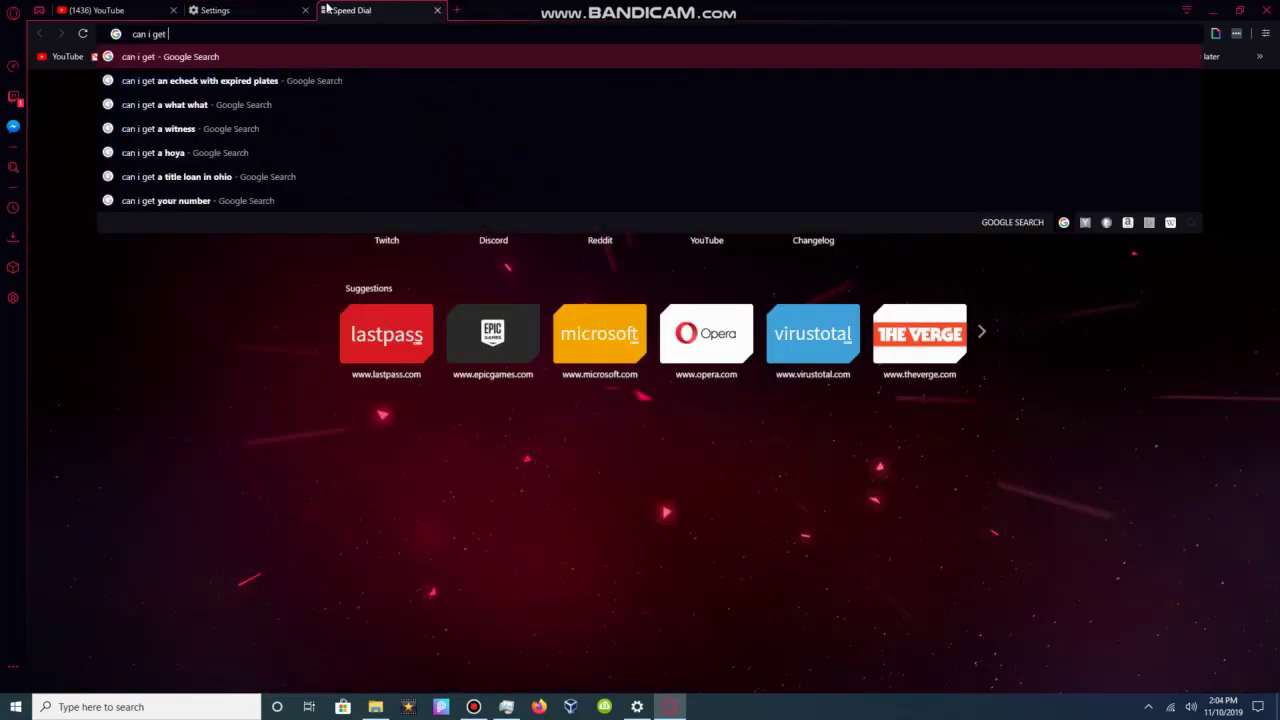
pyautogui.write(' op')
pyautogui.press('BackSpace')
pyautogui.write('opra gx on myu')
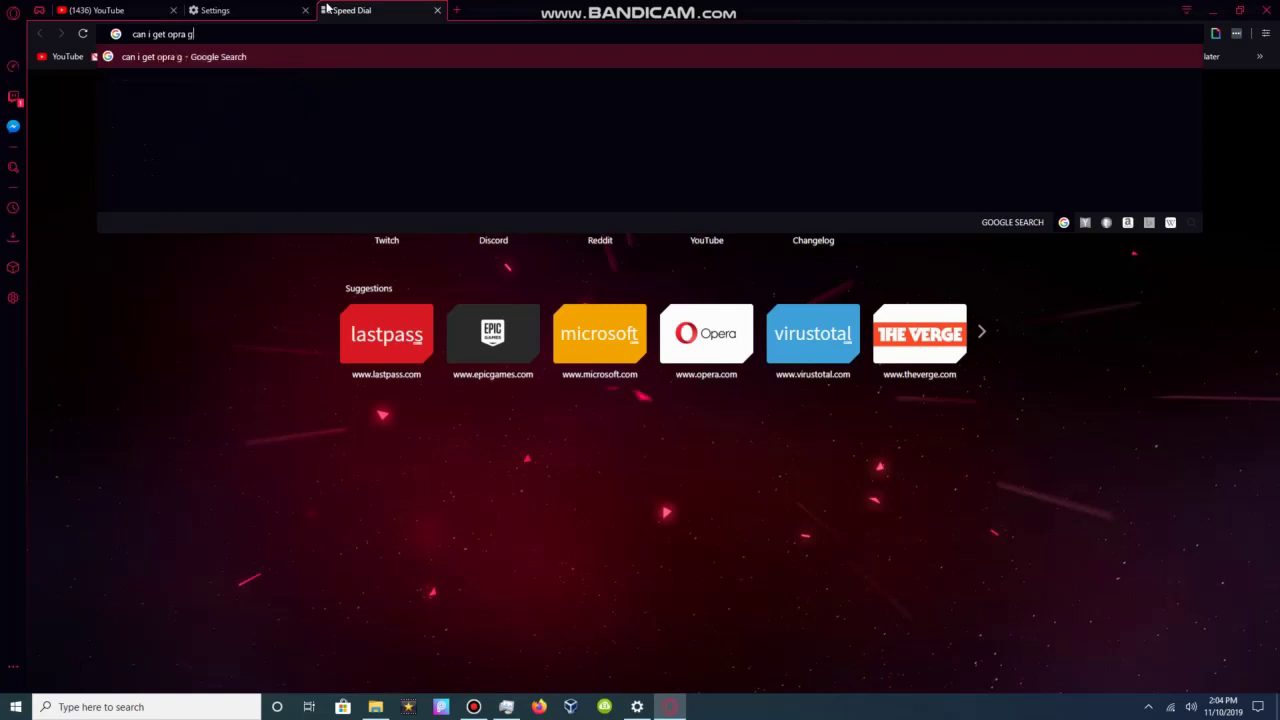
pyautogui.press('BackSpace')
pyautogui.press('BackSpace')
pyautogui.press('BackSpace')
pyautogui.write('y phone')
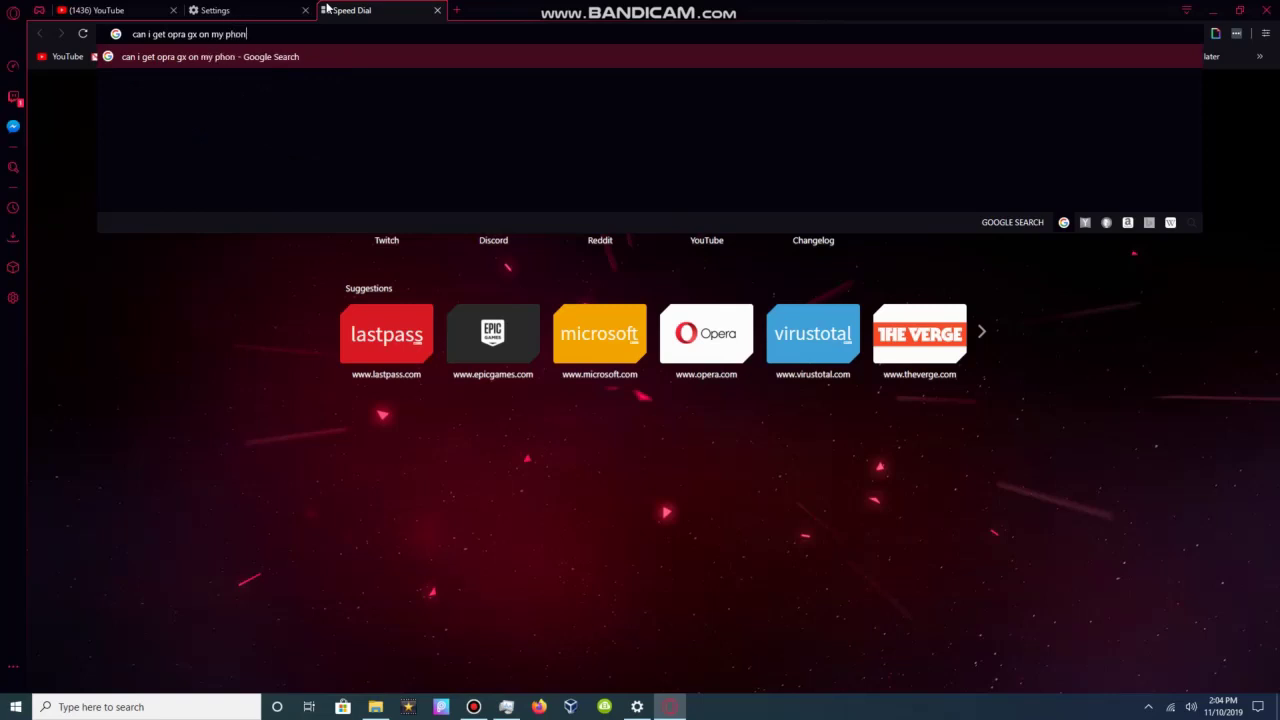
pyautogui.press('Return')
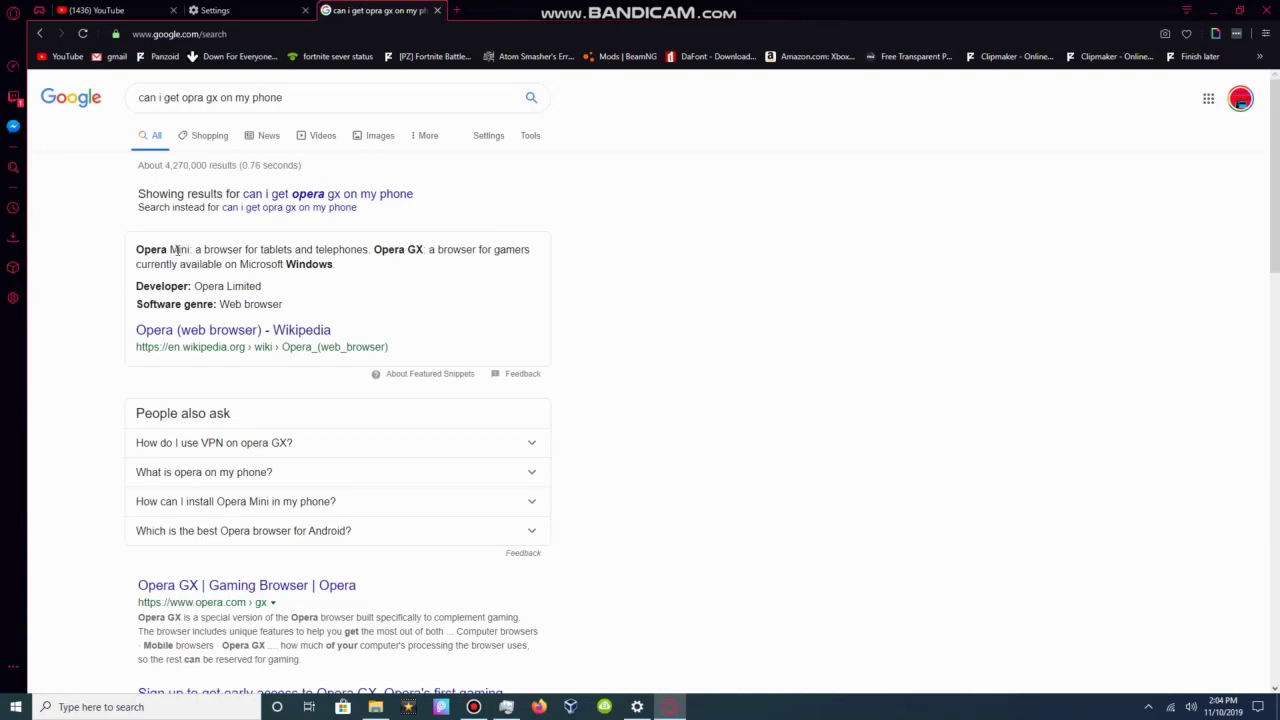
# Read the featured snippet about Opera Mini and Opera GX availability, highlighting its text, and close the search results tab
pyautogui.moveTo(207, 265); pyautogui.dragTo(340, 260)
pyautogui.click(336, 266)
pyautogui.moveTo(258, 287); pyautogui.dragTo(224, 322)
pyautogui.click(155, 290)
pyautogui.click(224, 322)
pyautogui.moveTo(137, 250); pyautogui.dragTo(550, 304)
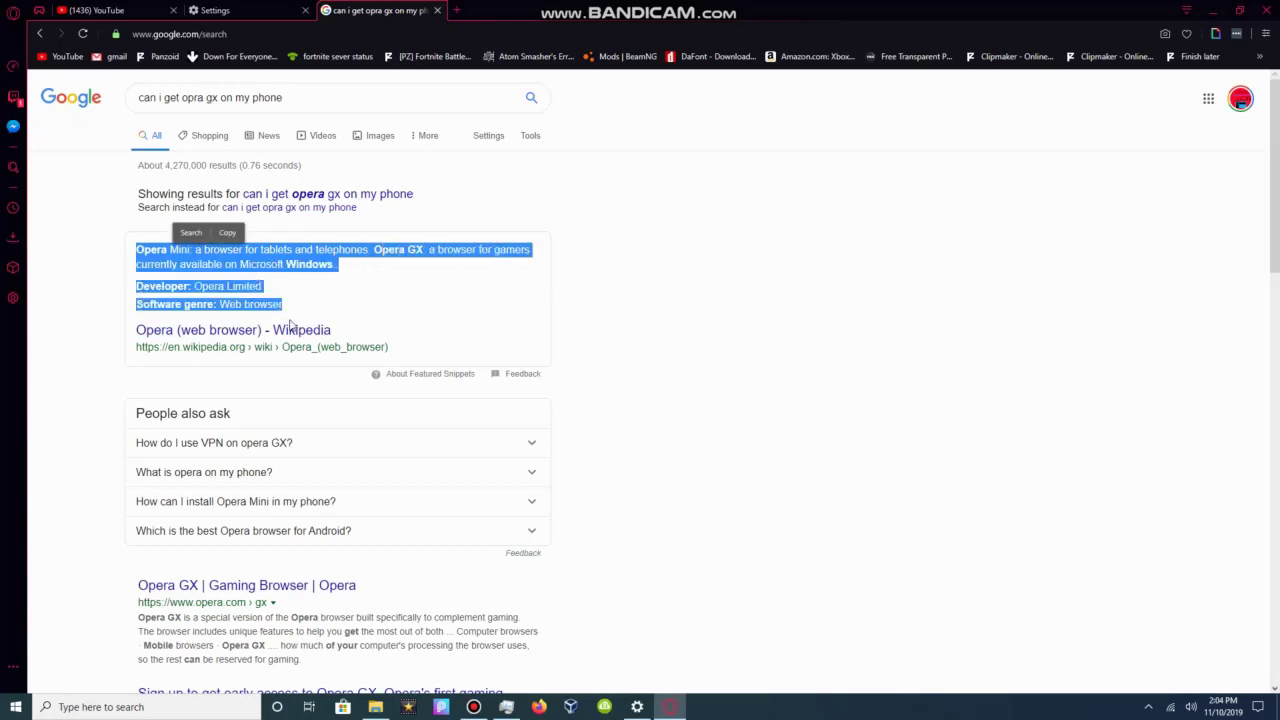
pyautogui.click(238, 300)
pyautogui.moveTo(240, 264); pyautogui.dragTo(341, 276)
pyautogui.click(296, 236)
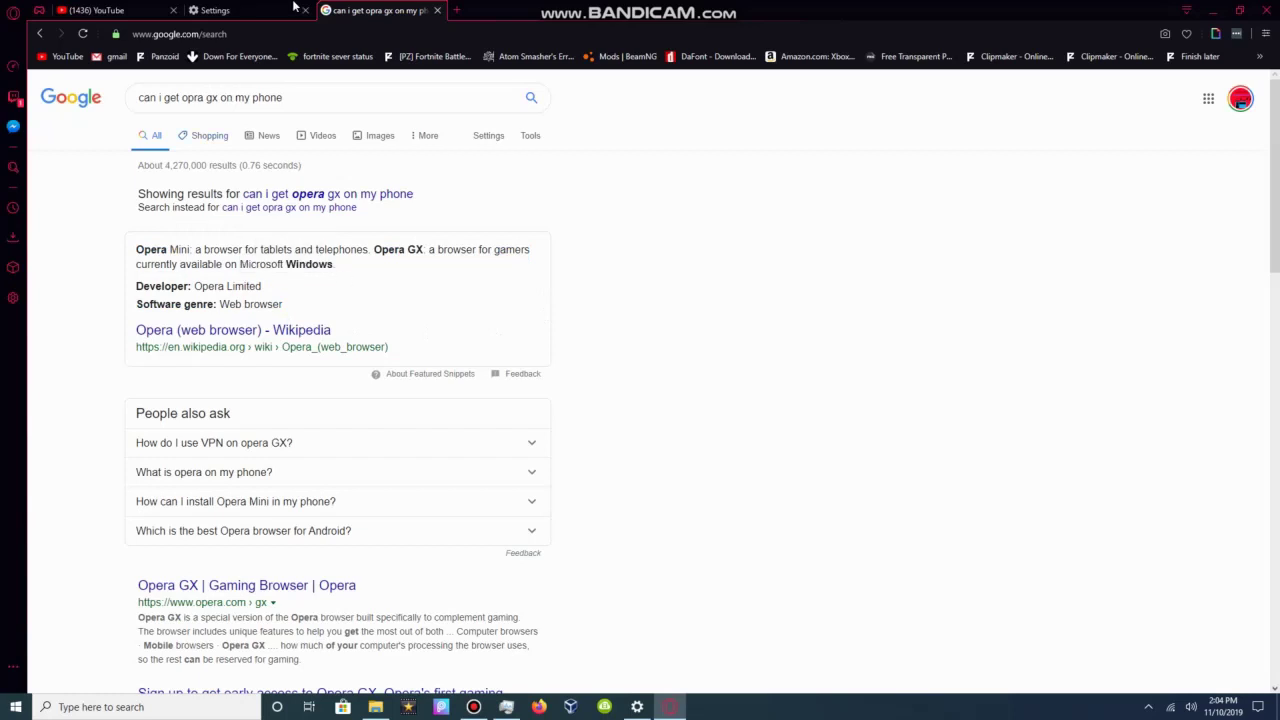
pyautogui.click(437, 11)
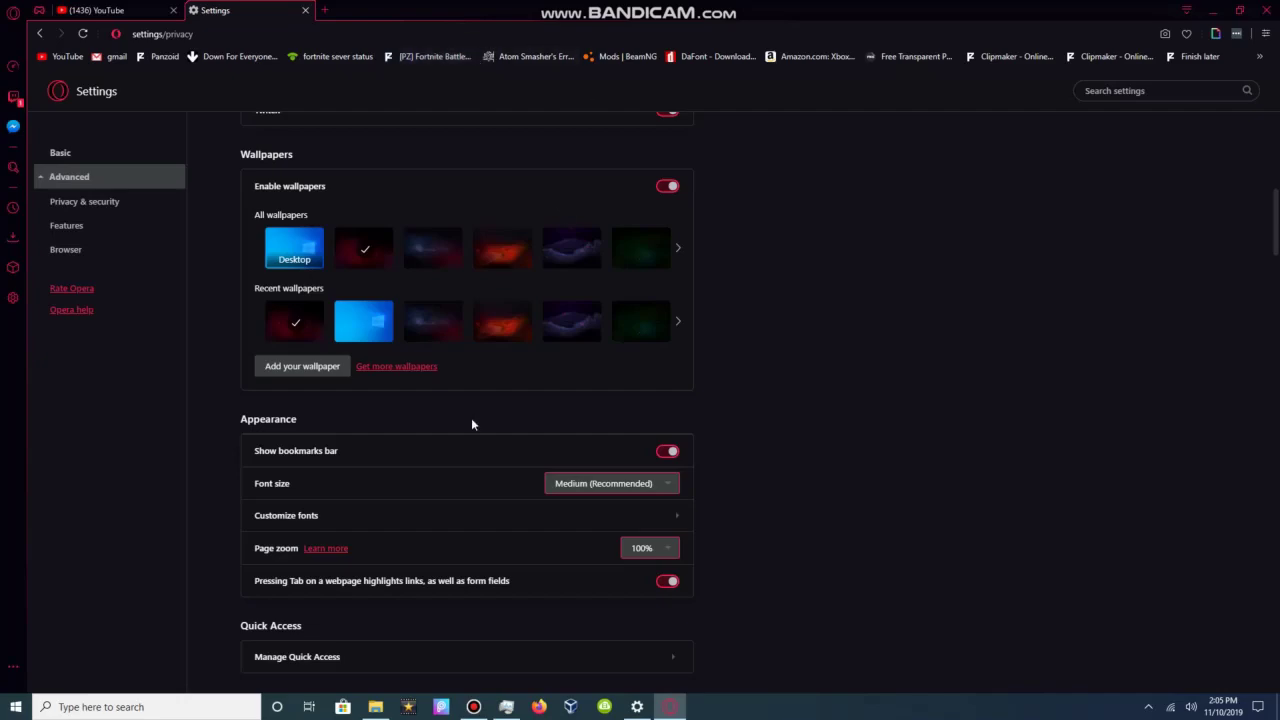
# Look over the GX and appearance settings and the Downloads page, and close that tab
pyautogui.scroll(-6, 473, 462)
pyautogui.scroll(-6, 480, 480)
pyautogui.scroll(20, 505, 485)
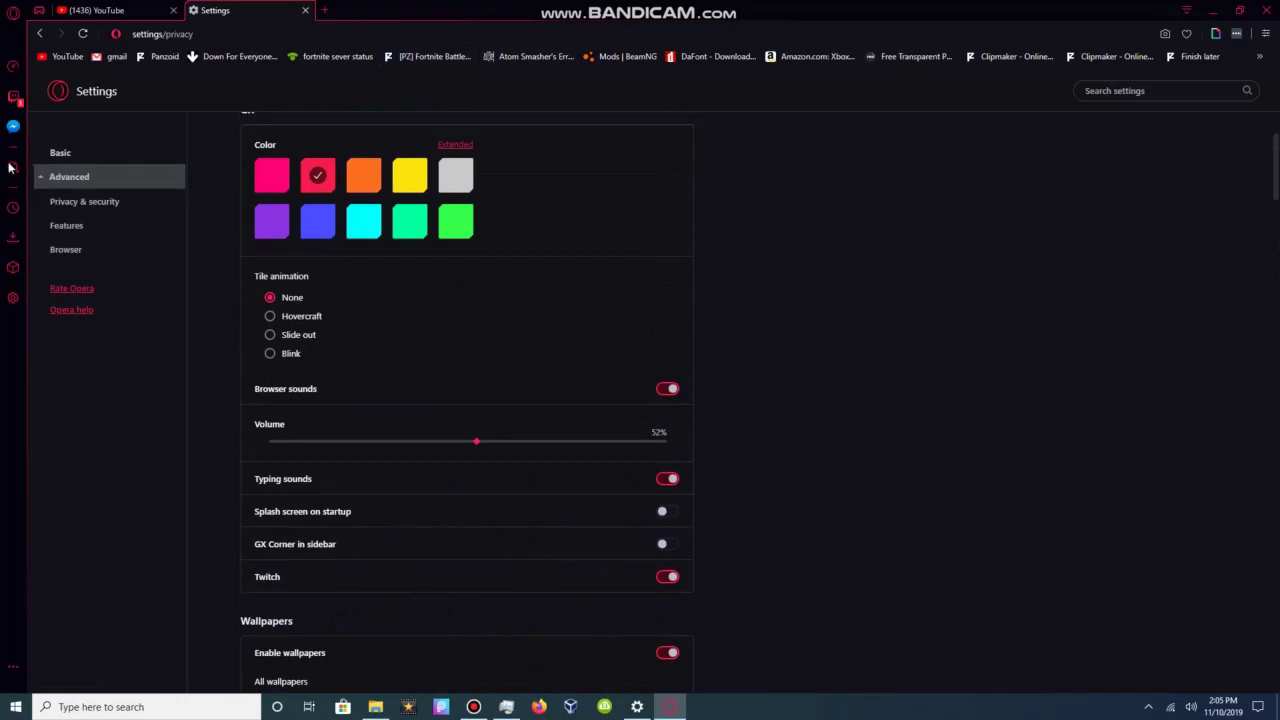
pyautogui.click(12, 240)
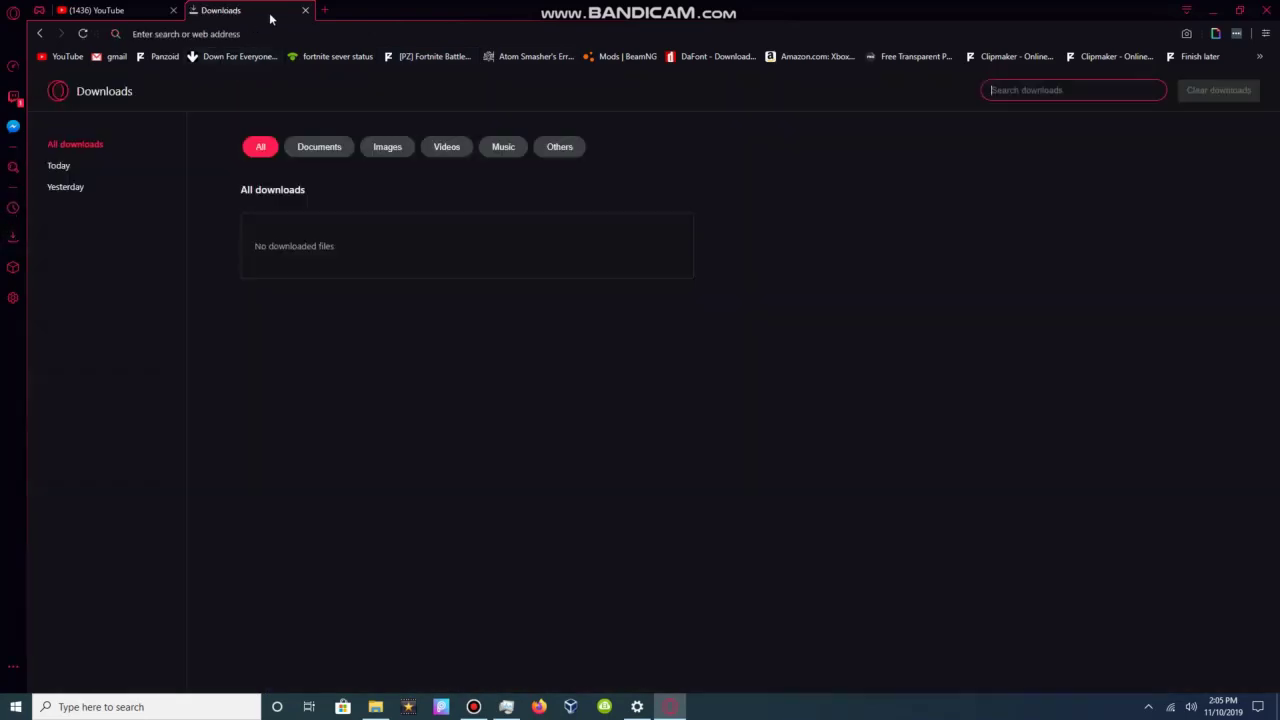
pyautogui.click(305, 10)
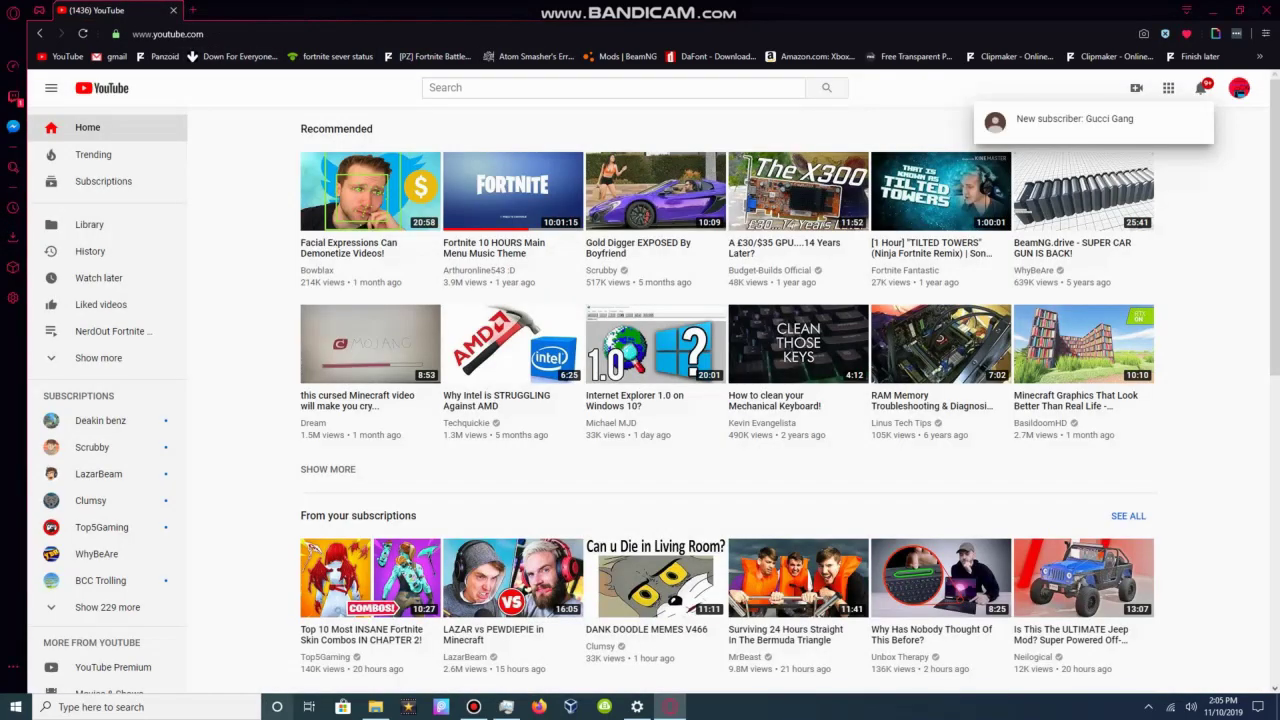
# Open a new Speed Dial tab and check the elapsed recording time in Bandicam
pyautogui.moveTo(477, 708)
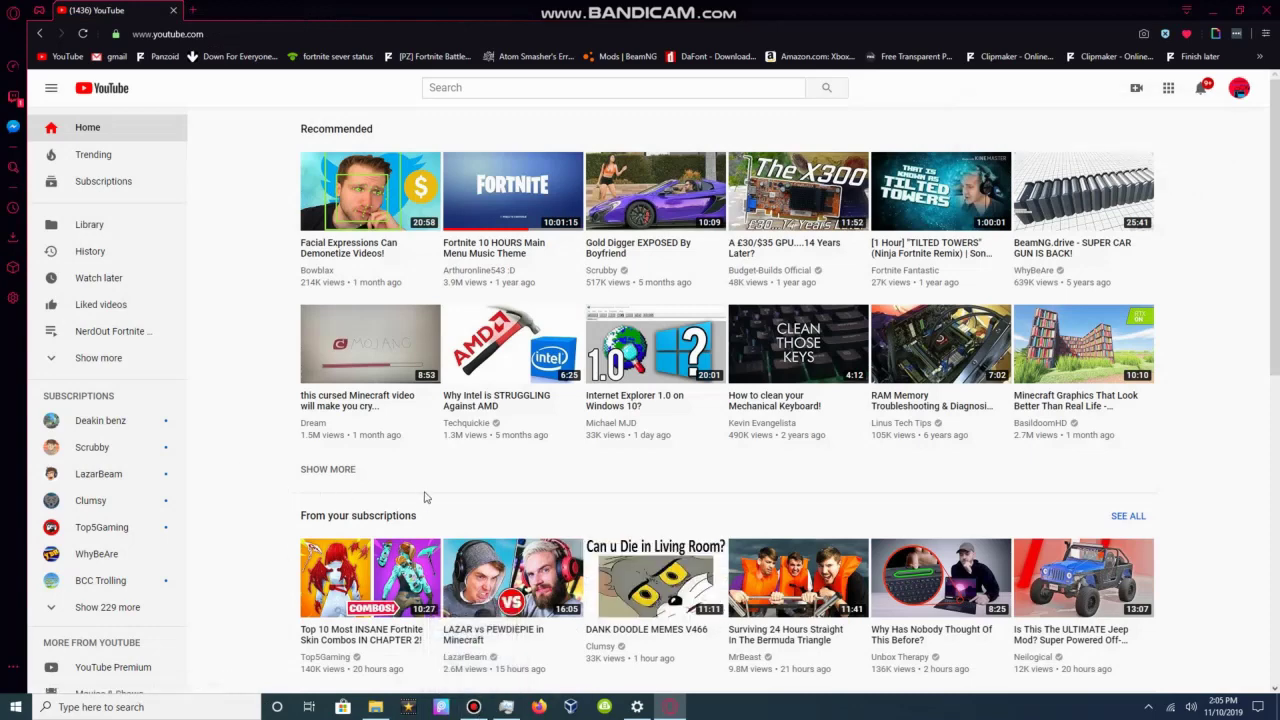
pyautogui.click(193, 10)
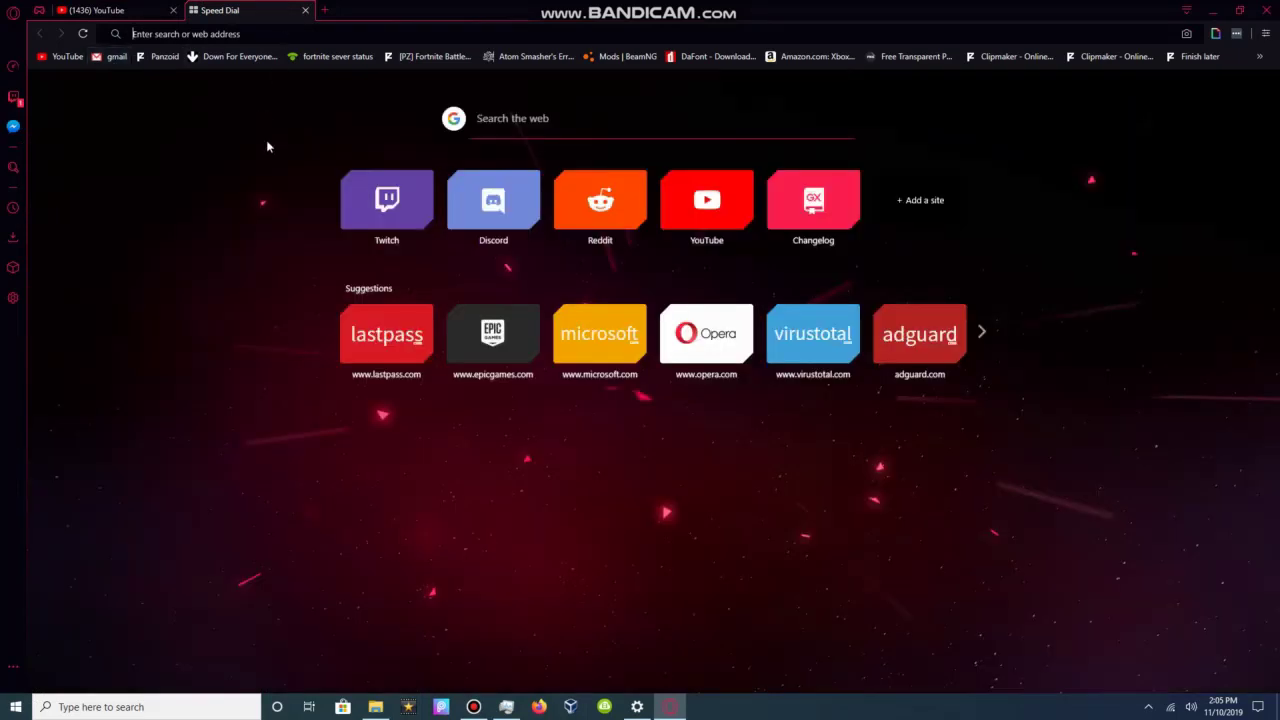
pyautogui.click(474, 707)
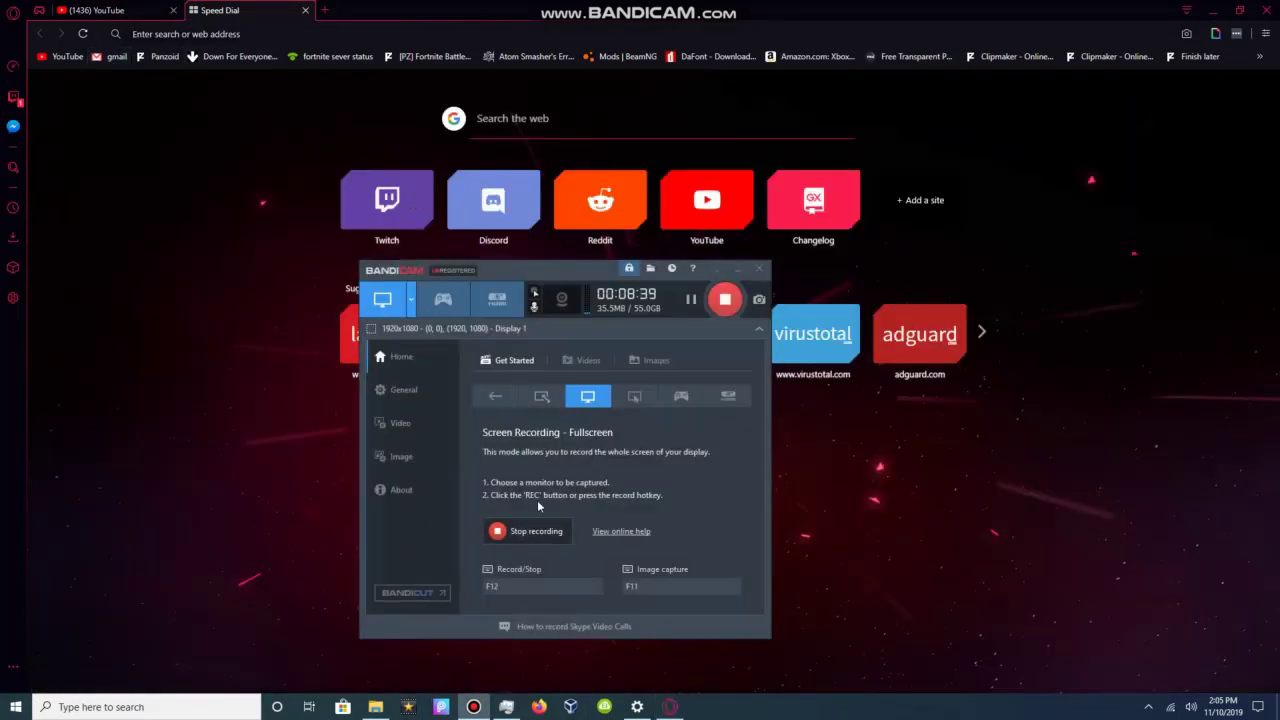
pyautogui.click(737, 268)
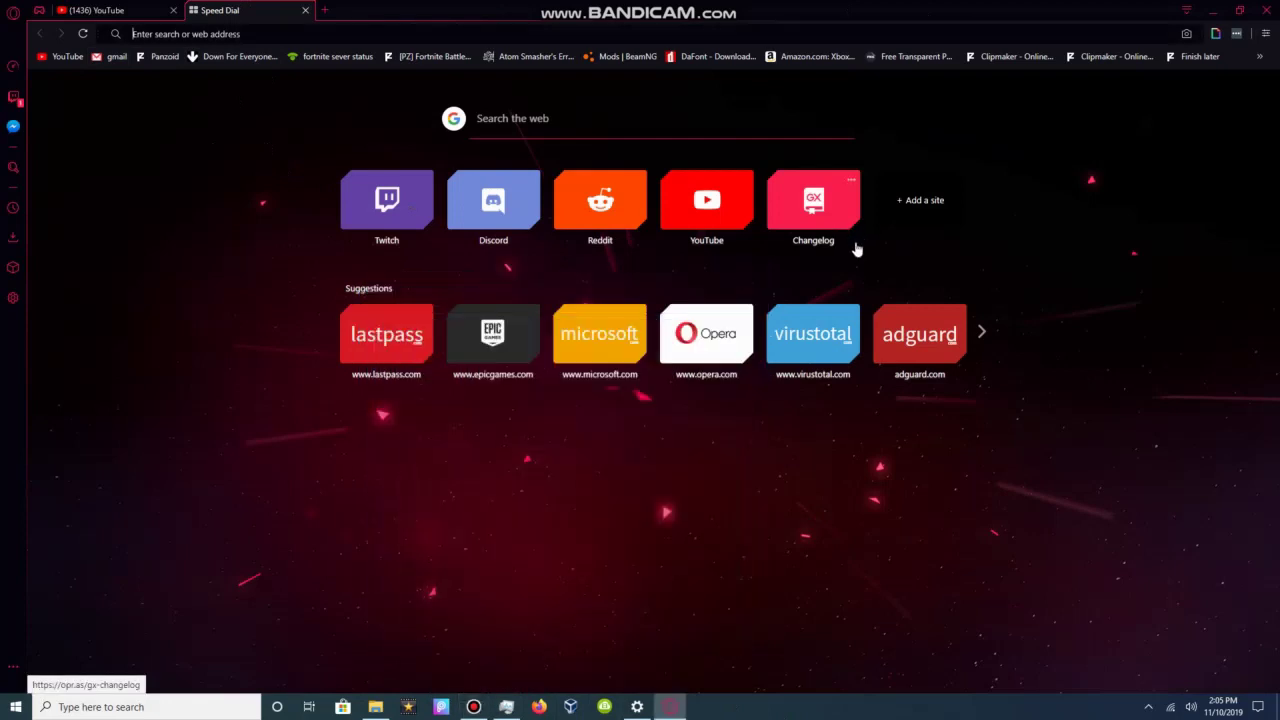
# View the list of open and recently closed tabs, dismiss it and switch to the Bandicam recorder
pyautogui.click(1190, 12)
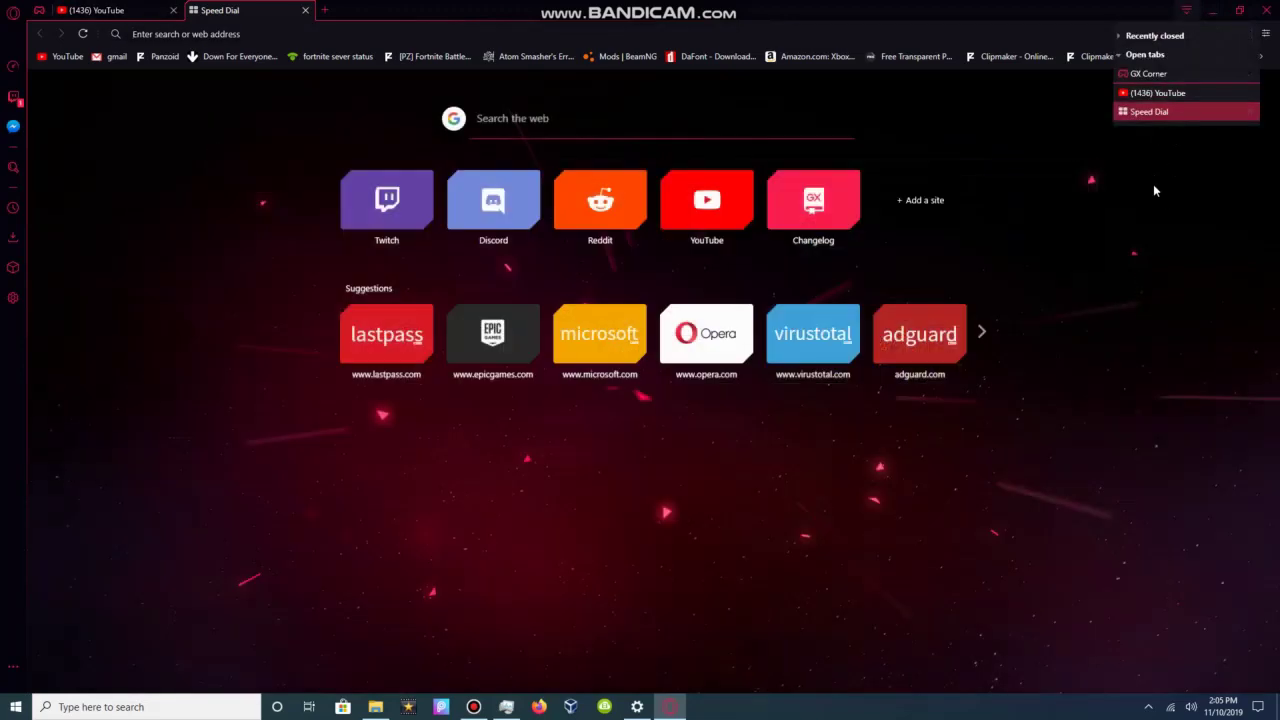
pyautogui.click(1153, 184)
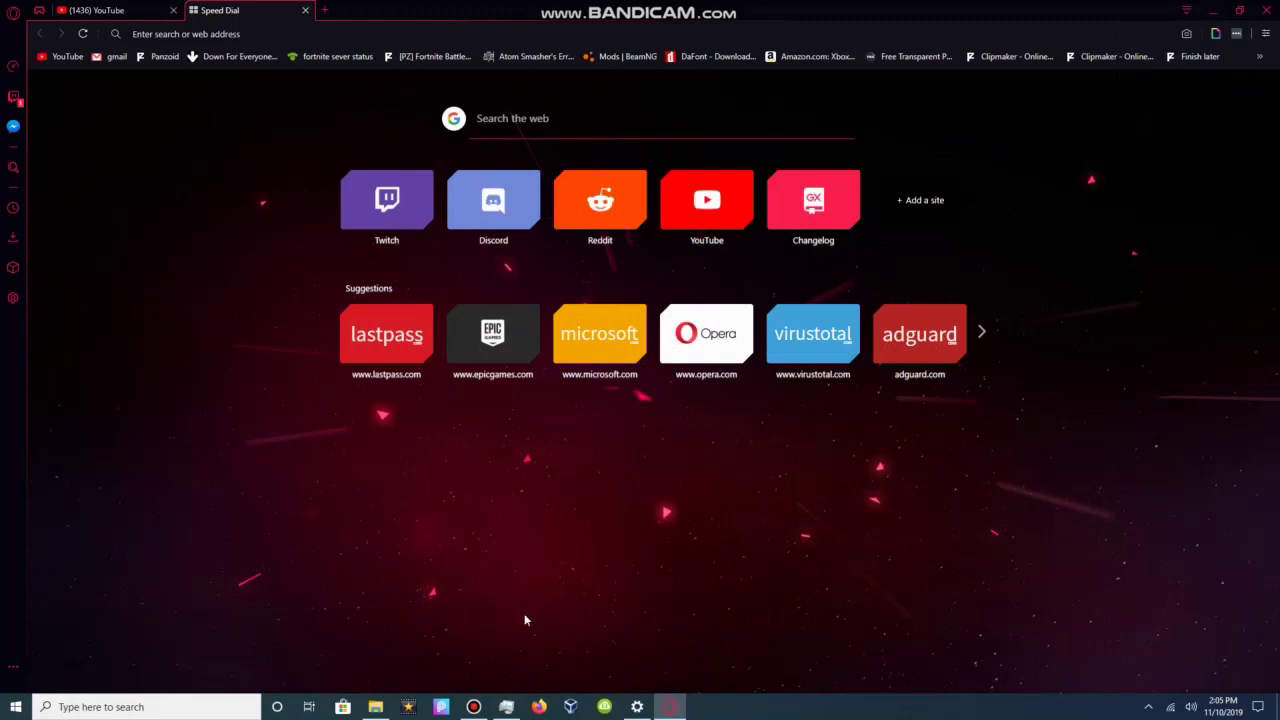
pyautogui.click(474, 707)
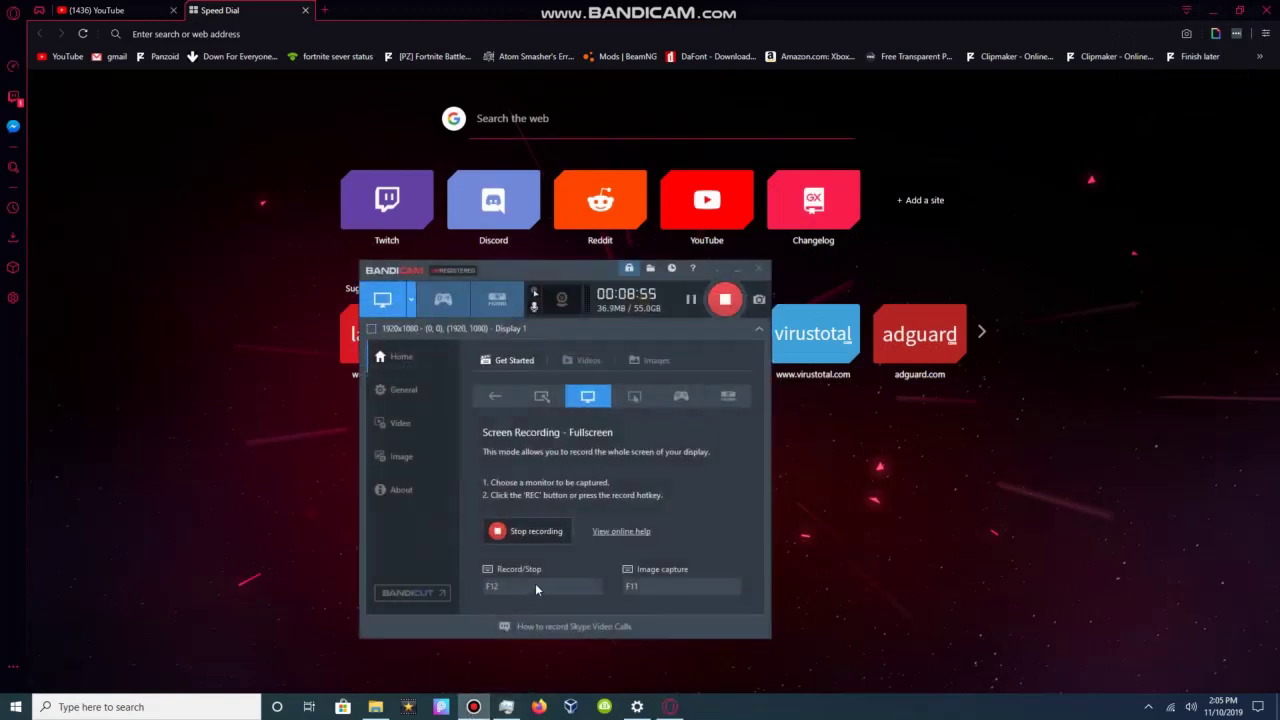